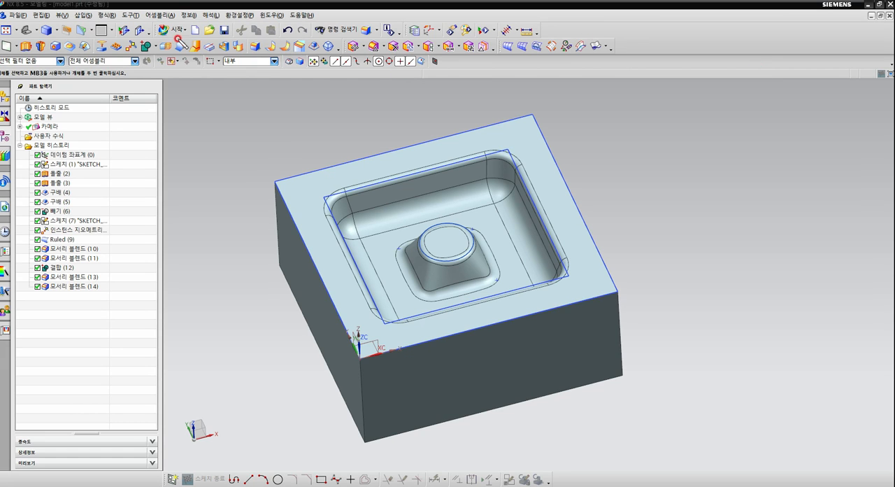
# Switch the model from Modeling to the Manufacturing application.
pyautogui.moveTo(177, 43)
pyautogui.mouseDown()
pyautogui.moveTo(199, 37)
pyautogui.moveTo(167, 47)
pyautogui.mouseUp()
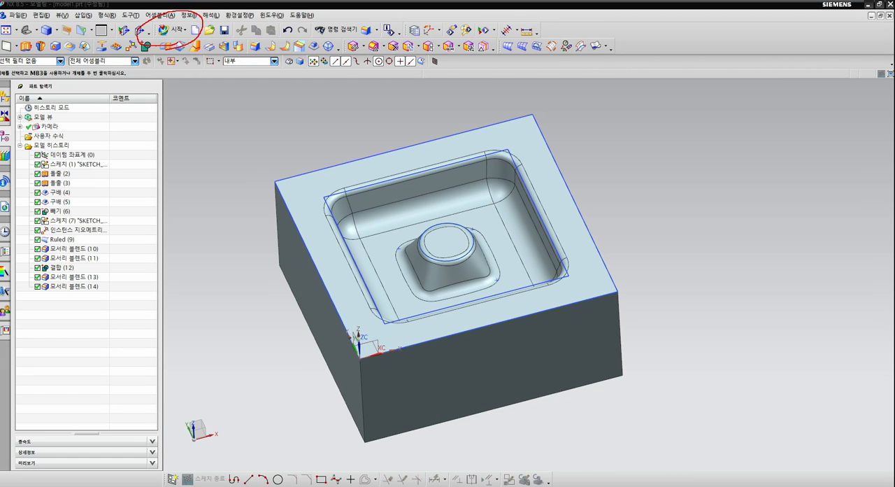
pyautogui.click(185, 34)
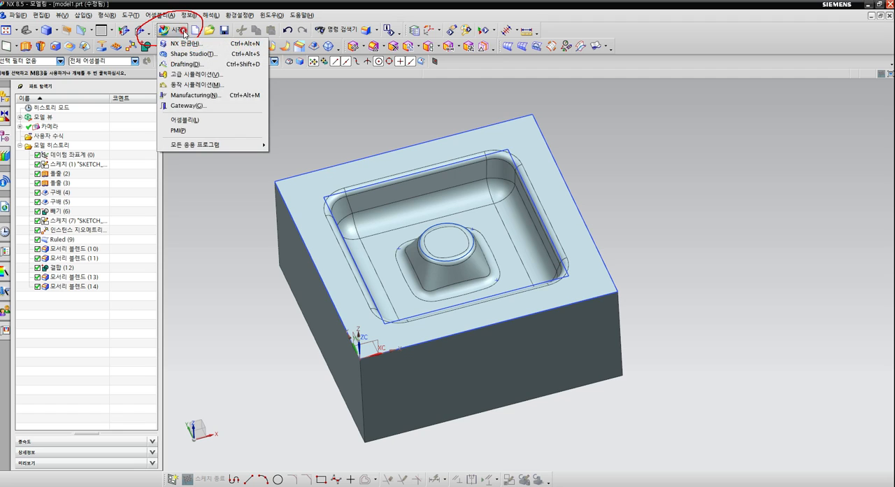
pyautogui.click(201, 95)
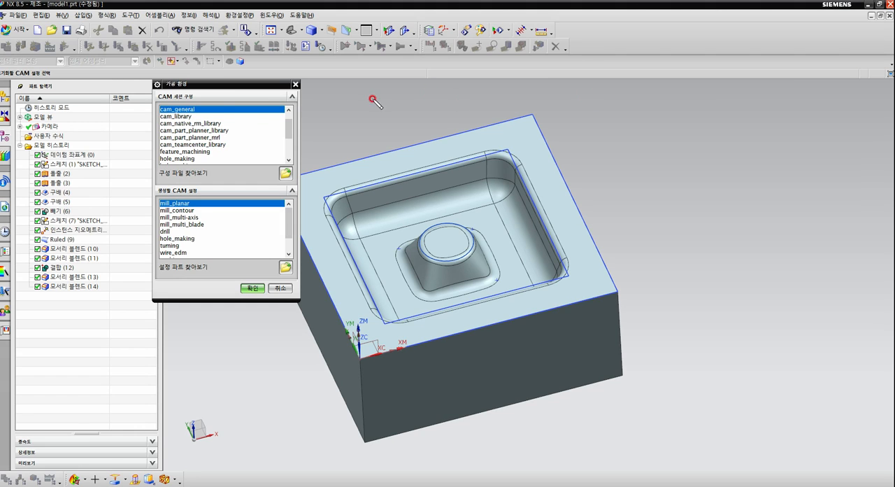
# Initialize the machining environment with the cam_general session configuration and the mill_contour CAM setup.
pyautogui.moveTo(204, 115)
pyautogui.mouseDown()
pyautogui.moveTo(200, 100)
pyautogui.moveTo(189, 114)
pyautogui.mouseUp()
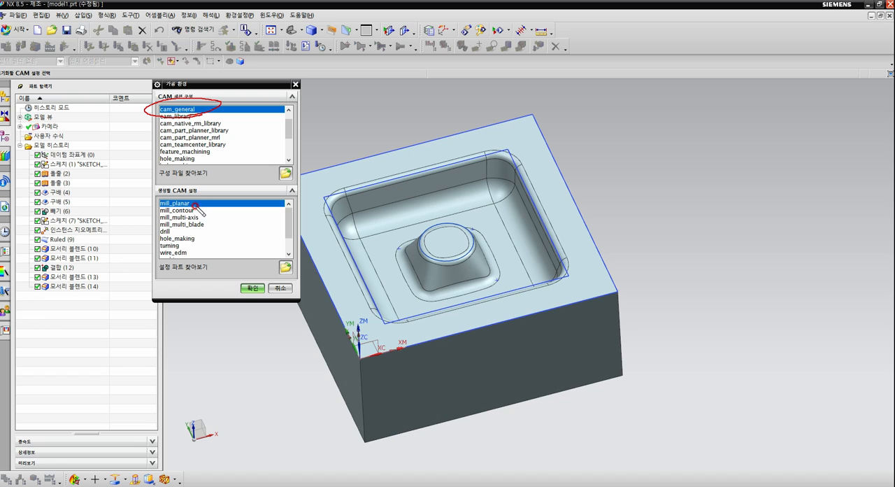
pyautogui.moveTo(188, 197)
pyautogui.mouseDown()
pyautogui.moveTo(169, 208)
pyautogui.moveTo(184, 213)
pyautogui.mouseUp()
pyautogui.press('Escape')
pyautogui.click(185, 111)
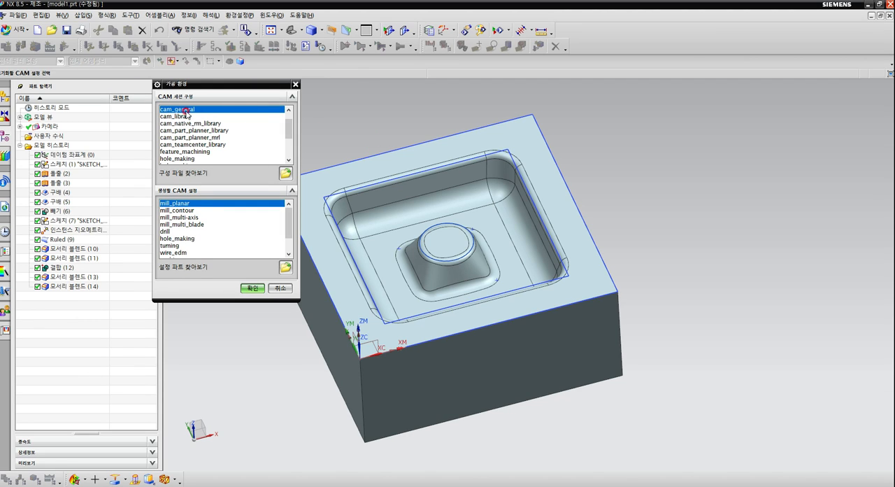
pyautogui.click(186, 211)
pyautogui.click(250, 288)
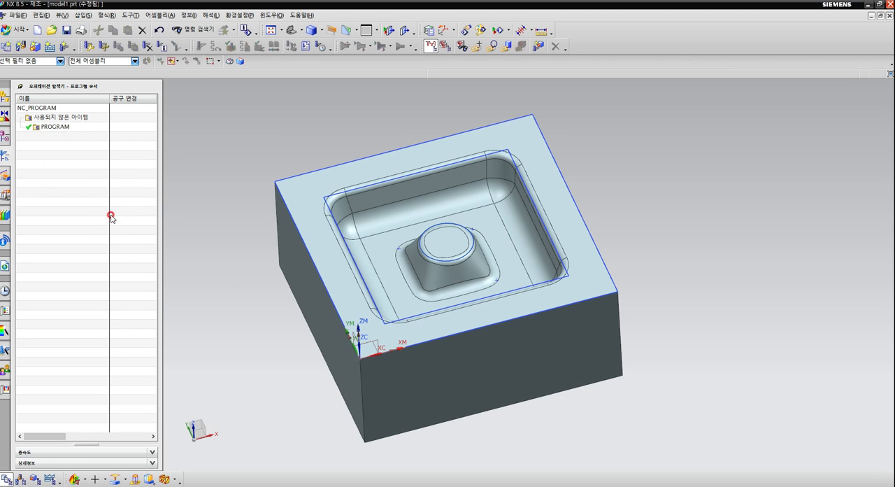
# Switch the Operation Navigator from the program order view to the geometry view.
pyautogui.rightClick(49, 156)
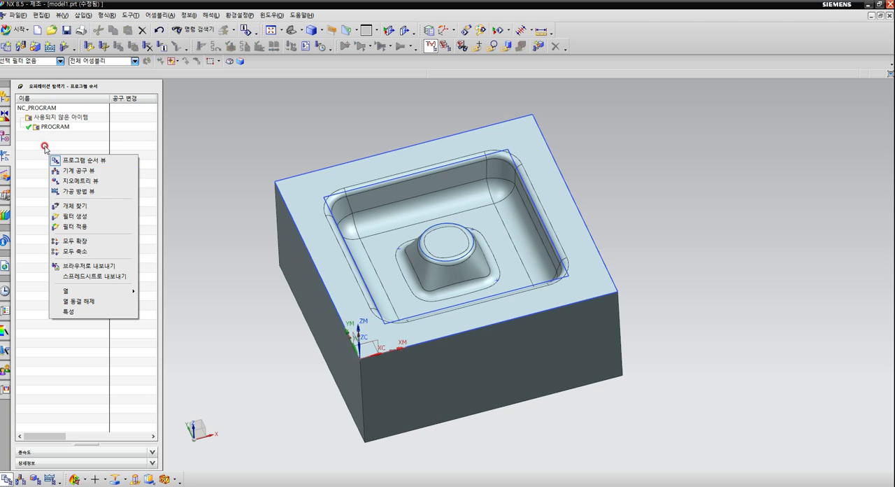
pyautogui.rightClick(36, 145)
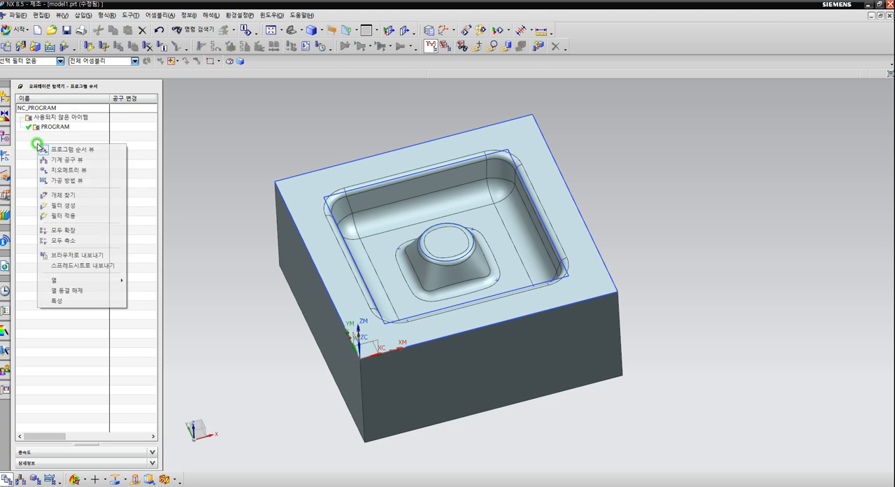
pyautogui.click(75, 172)
pyautogui.click(116, 194)
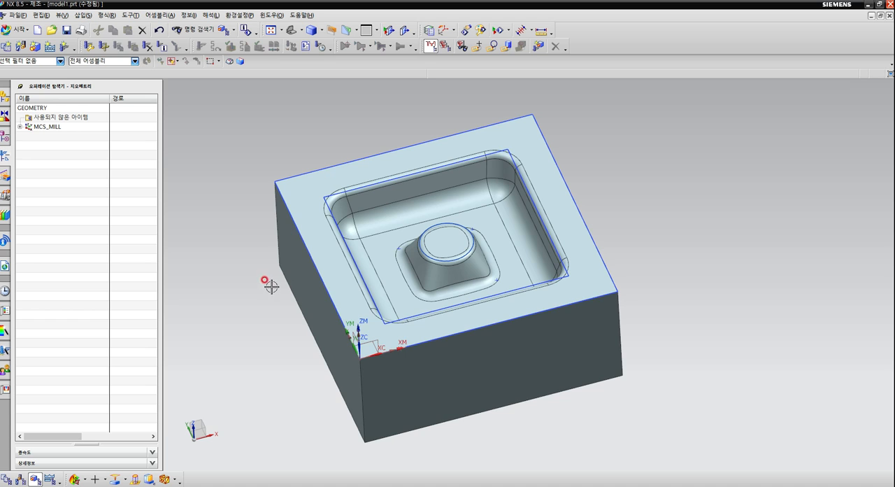
# Edit MCS_MILL and place the machine coordinate system origin on the block's top corner at X 0, Y 0, Z 0.
pyautogui.moveTo(266, 280); pyautogui.dragTo(244, 265, button='middle')
pyautogui.scroll(-2, 477, 228)
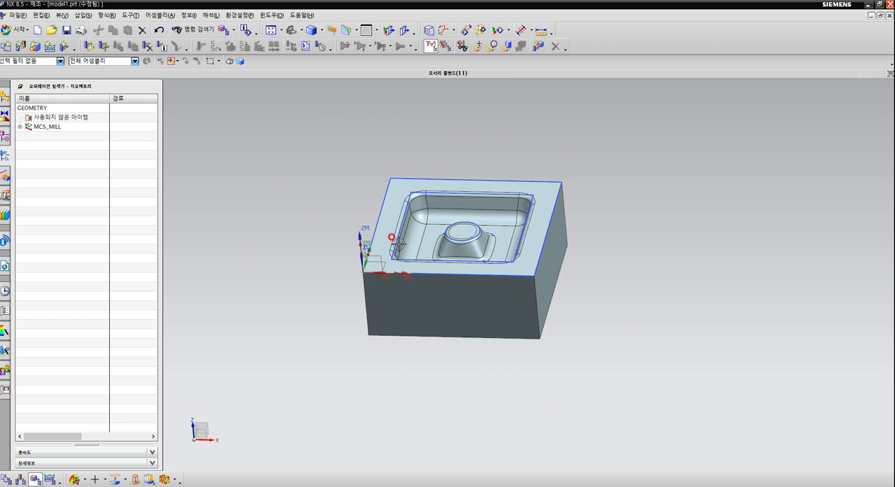
pyautogui.scroll(2, 392, 238)
pyautogui.moveTo(406, 236); pyautogui.dragTo(377, 253, button='middle')
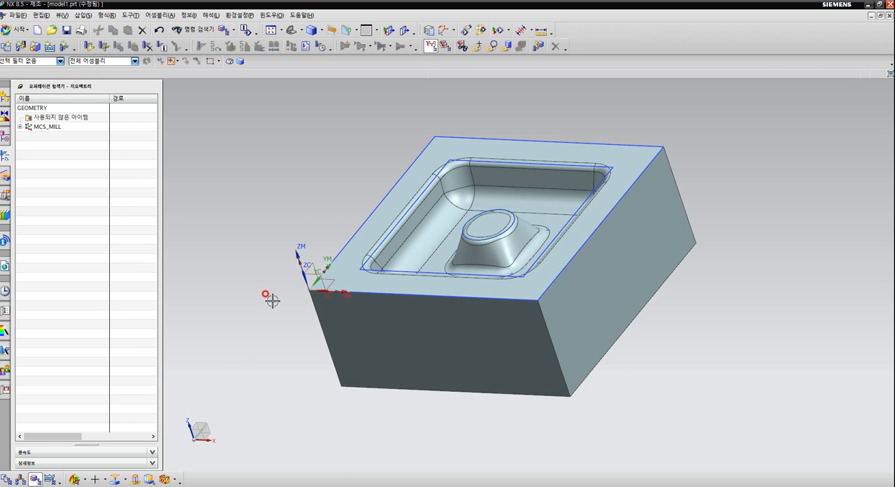
pyautogui.scroll(2, 271, 298)
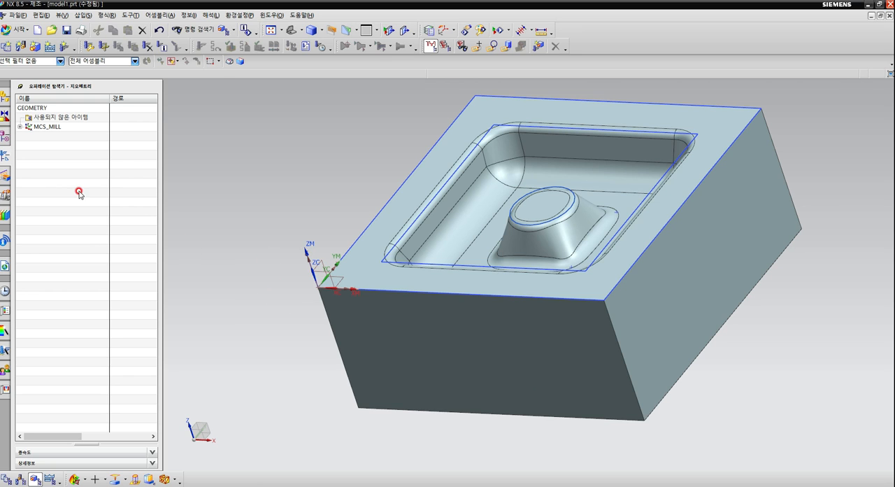
pyautogui.click(53, 128)
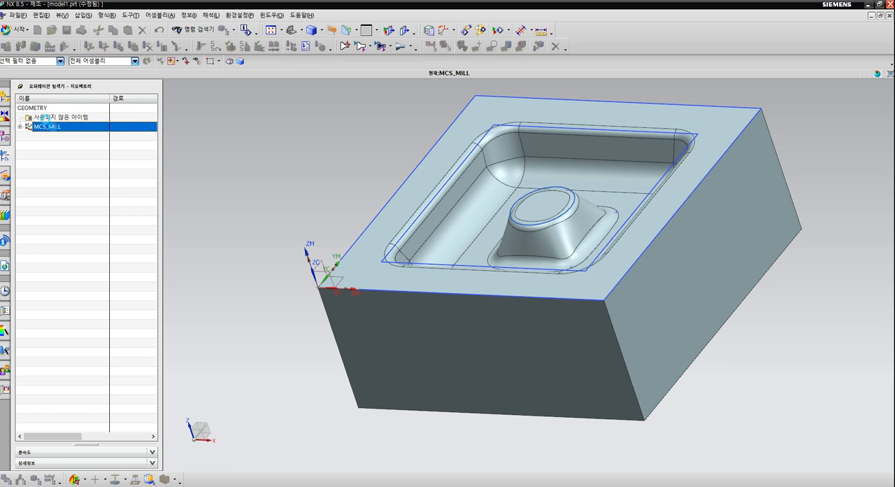
pyautogui.doubleClick(53, 128)
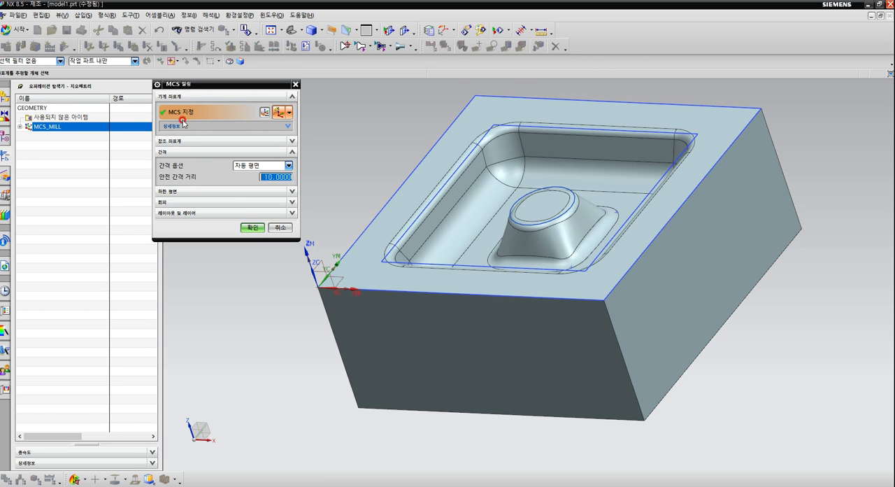
pyautogui.click(264, 112)
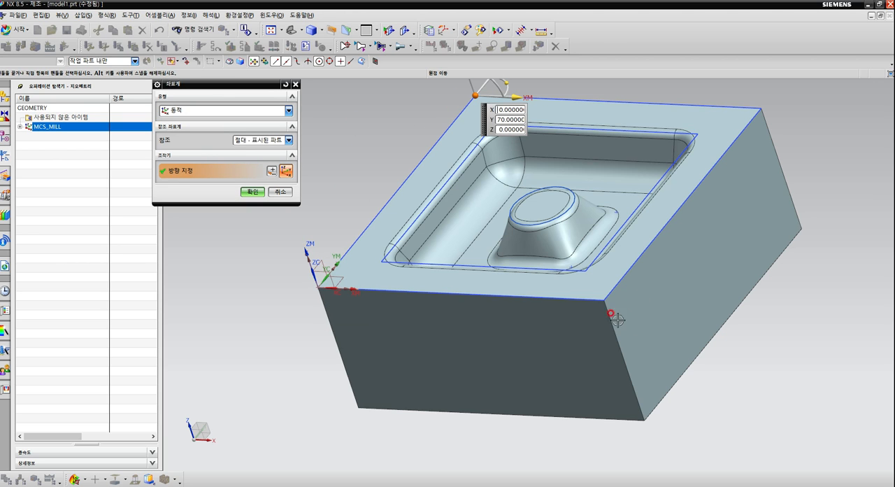
pyautogui.click(603, 298)
pyautogui.click(761, 108)
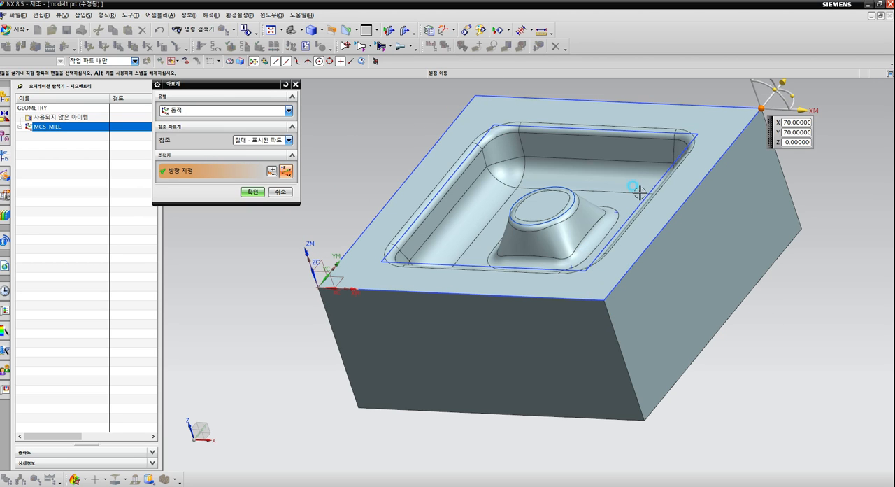
pyautogui.click(537, 203)
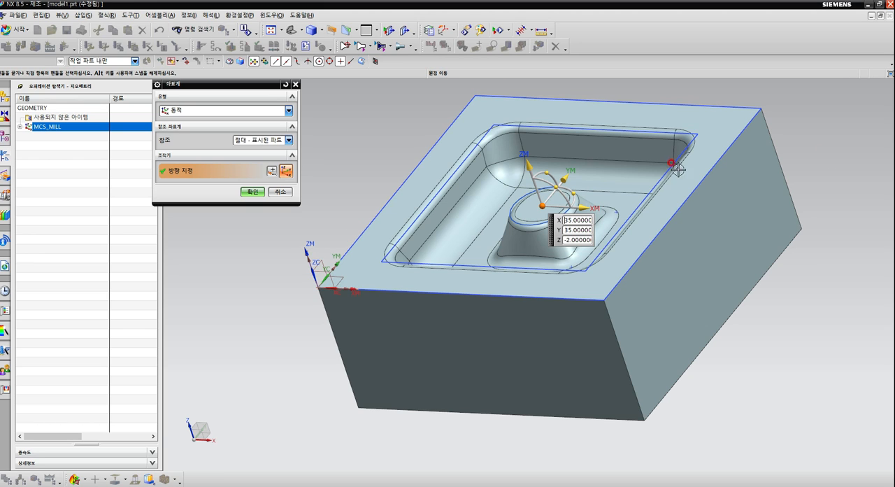
pyautogui.click(318, 286)
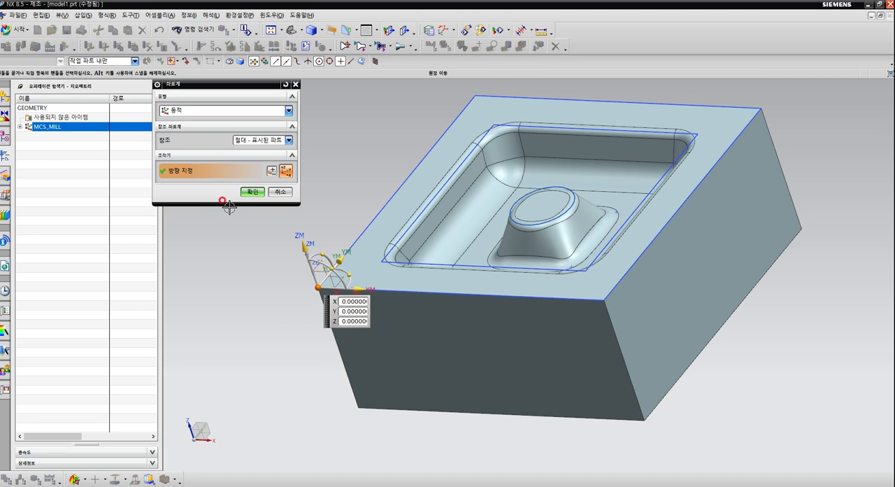
pyautogui.click(253, 192)
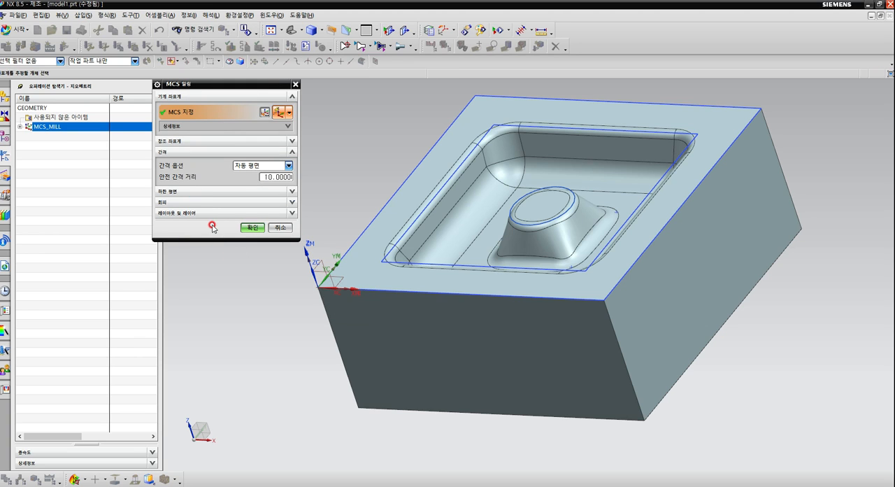
# Set the MCS_MILL clearance option to Plane, defined at a distance of 100 above the block's top face.
pyautogui.click(289, 165)
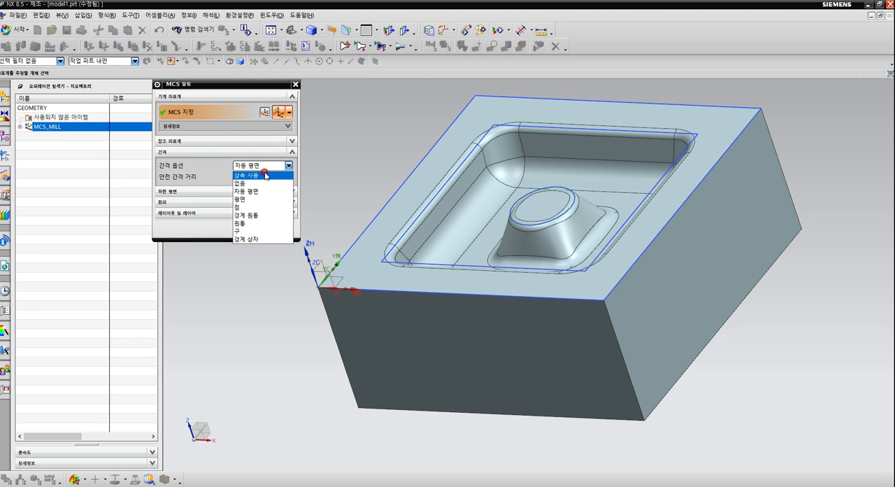
pyautogui.click(243, 203)
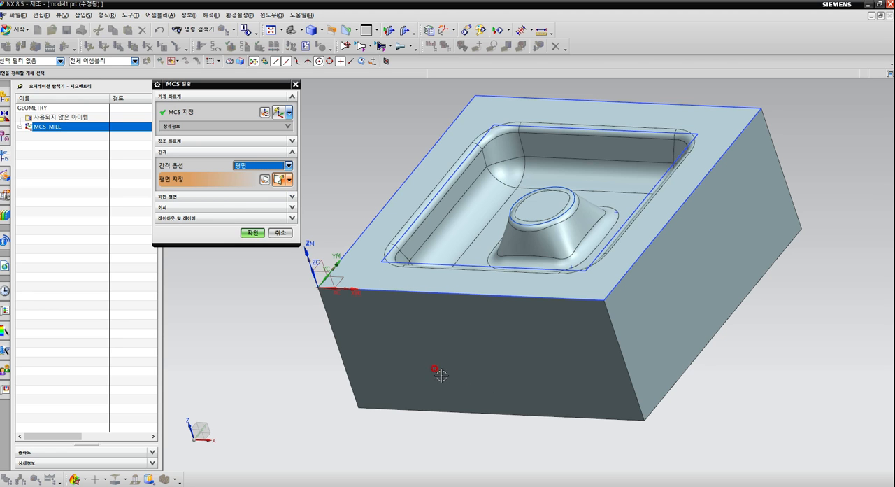
pyautogui.moveTo(309, 409); pyautogui.dragTo(319, 343, button='middle')
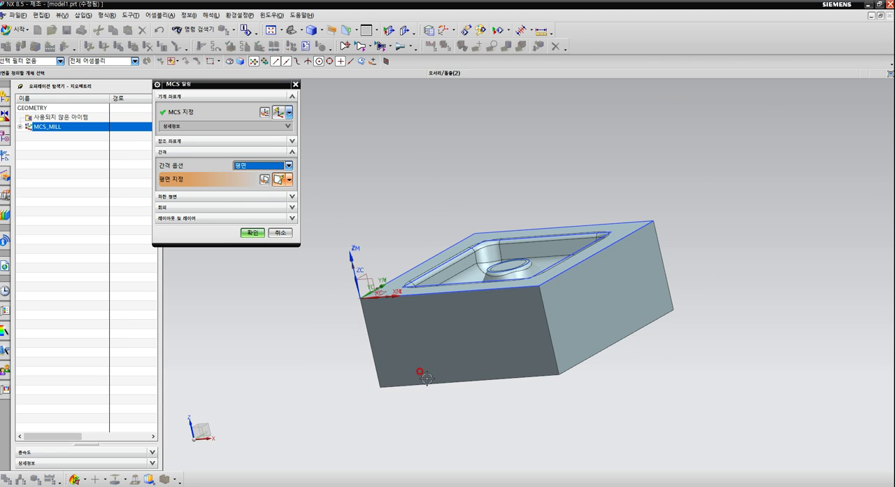
pyautogui.moveTo(315, 275); pyautogui.dragTo(319, 282, button='middle')
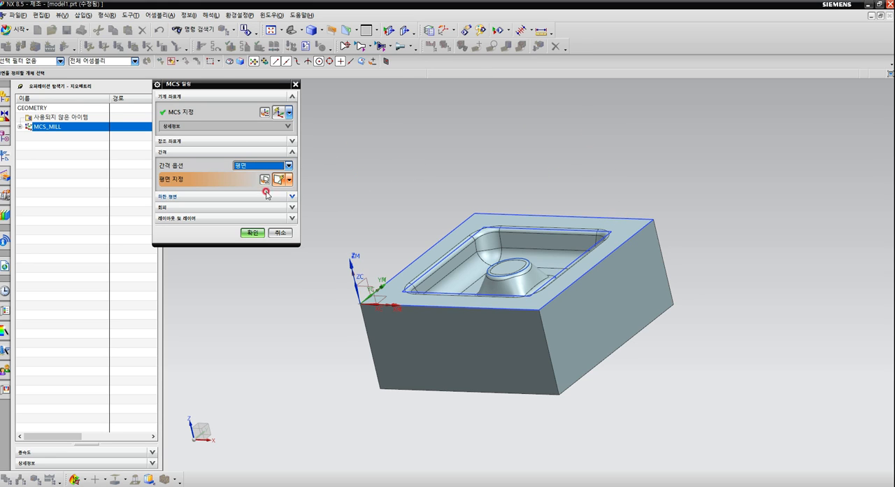
pyautogui.click(393, 277)
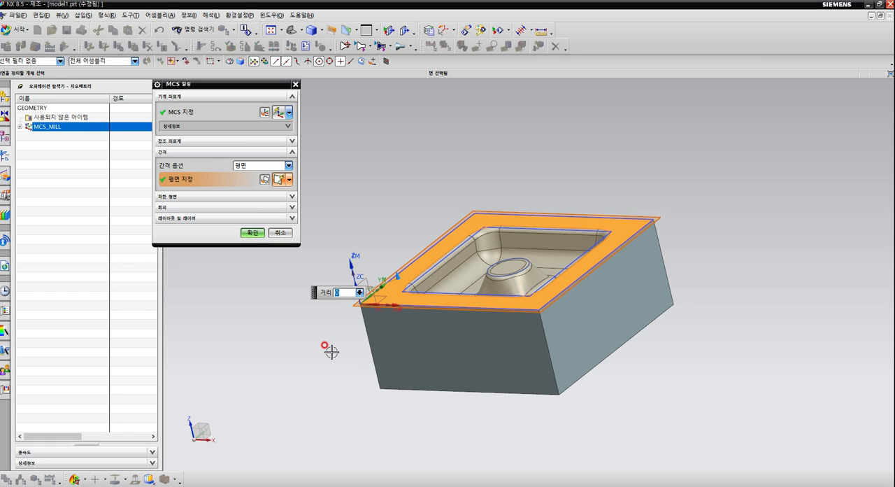
pyautogui.write('100')
pyautogui.press('Return')
pyautogui.scroll(-5, 442, 369)
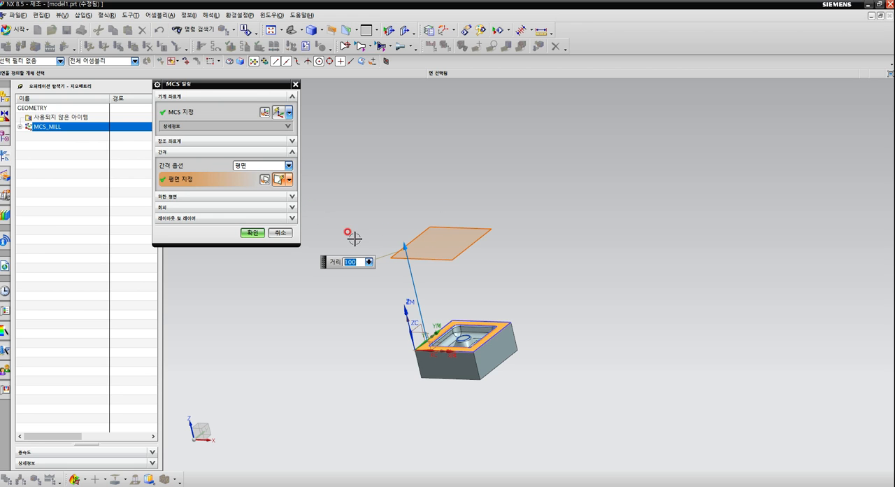
pyautogui.click(250, 234)
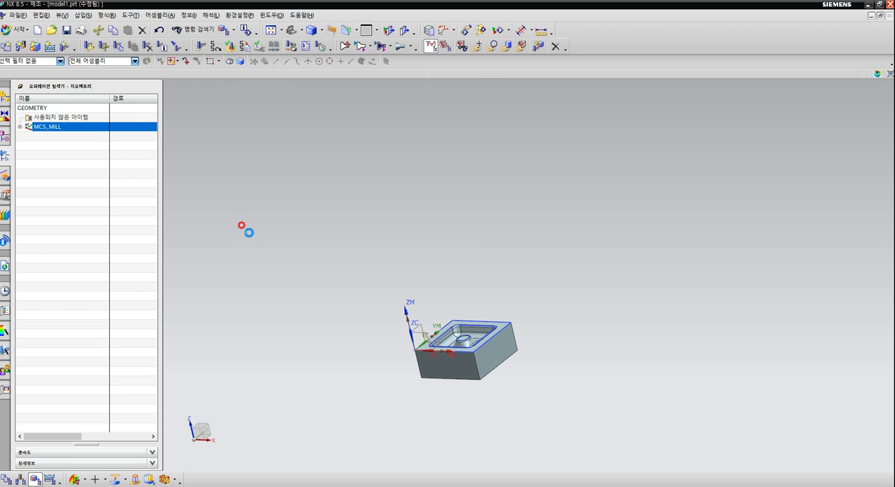
# Edit the WORKPIECE under MCS_MILL and specify the cavity block's solid body as the part geometry.
pyautogui.click(20, 127)
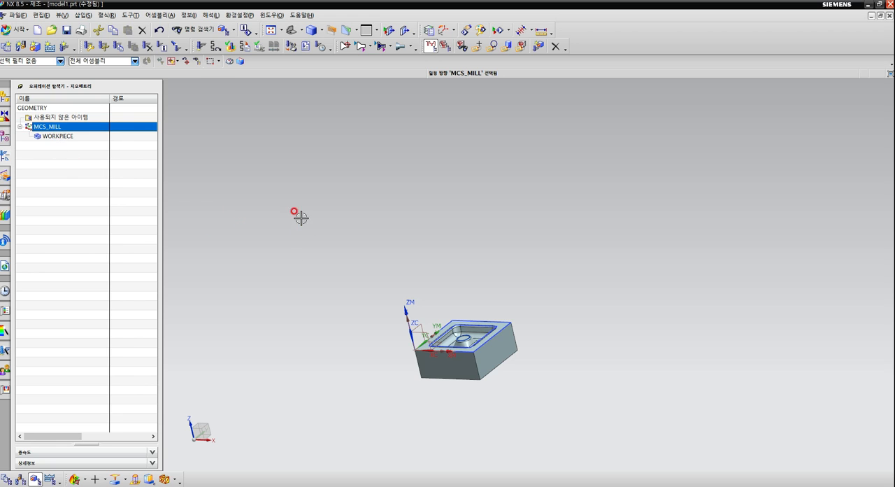
pyautogui.scroll(-2, 308, 217)
pyautogui.scroll(4, 326, 225)
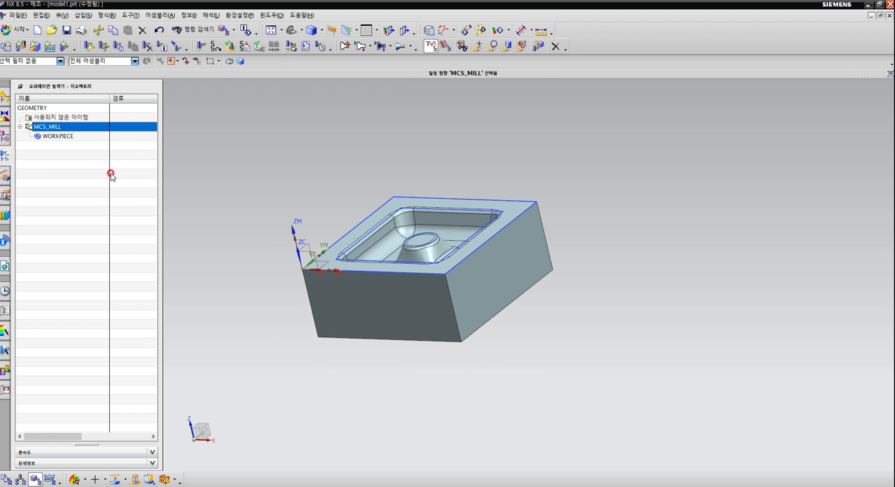
pyautogui.click(58, 136)
pyautogui.doubleClick(59, 136)
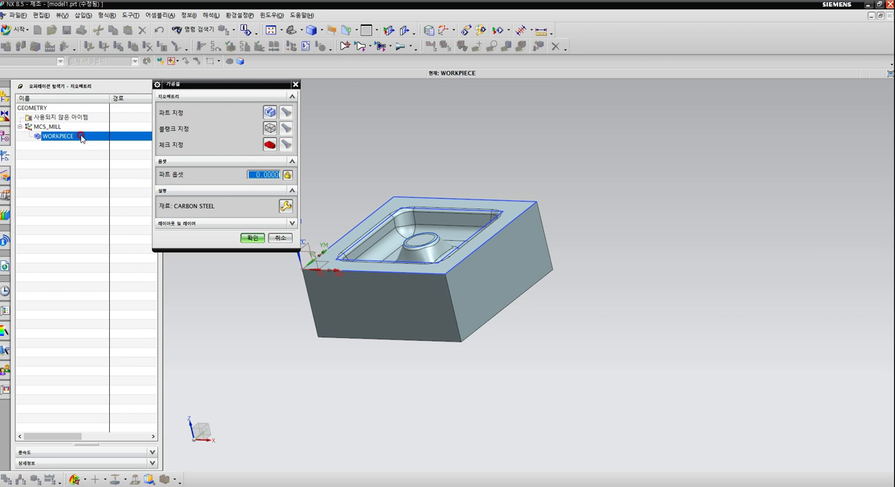
pyautogui.click(270, 112)
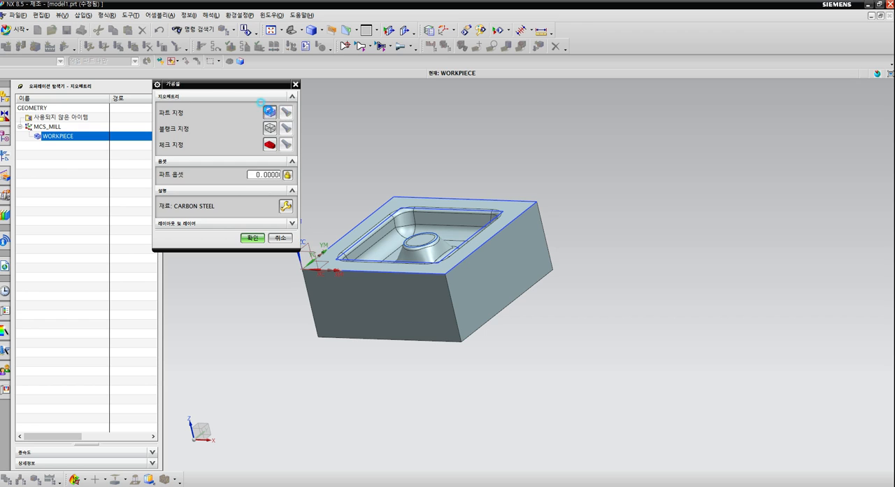
pyautogui.click(402, 194)
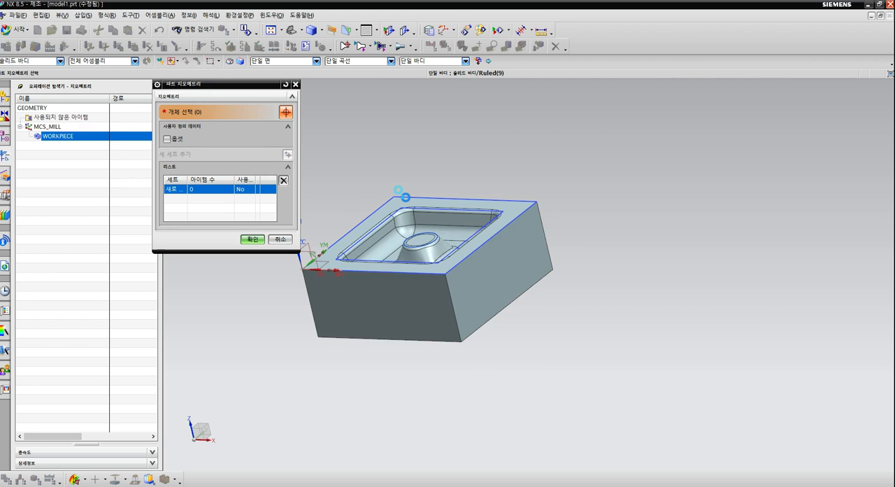
pyautogui.click(249, 250)
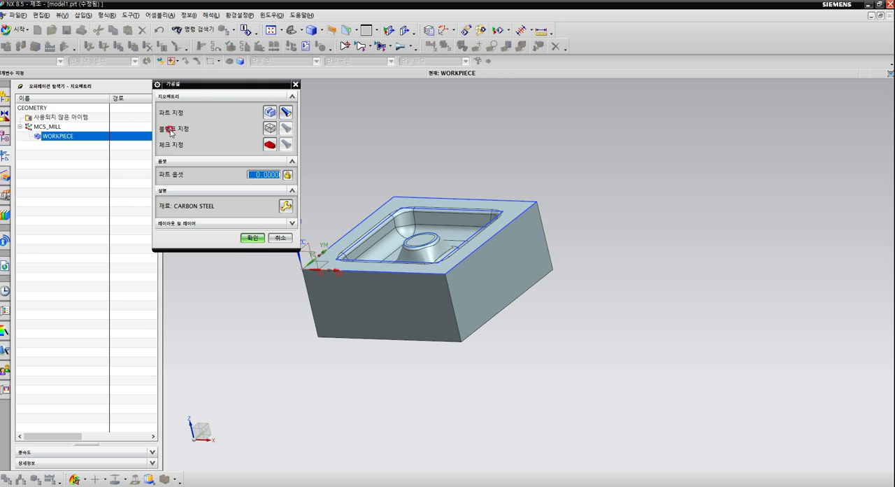
# Specify the WORKPIECE's blank geometry as a bounding block around the part and accept the workpiece definition.
pyautogui.click(269, 129)
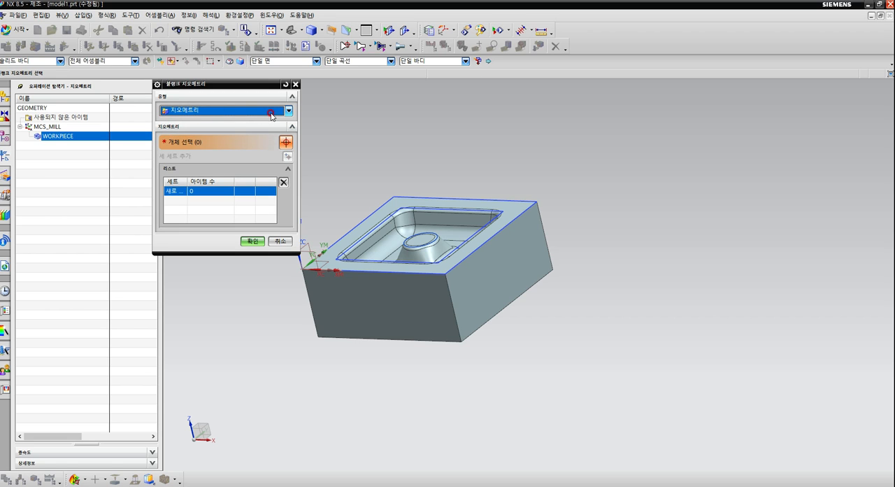
pyautogui.click(287, 112)
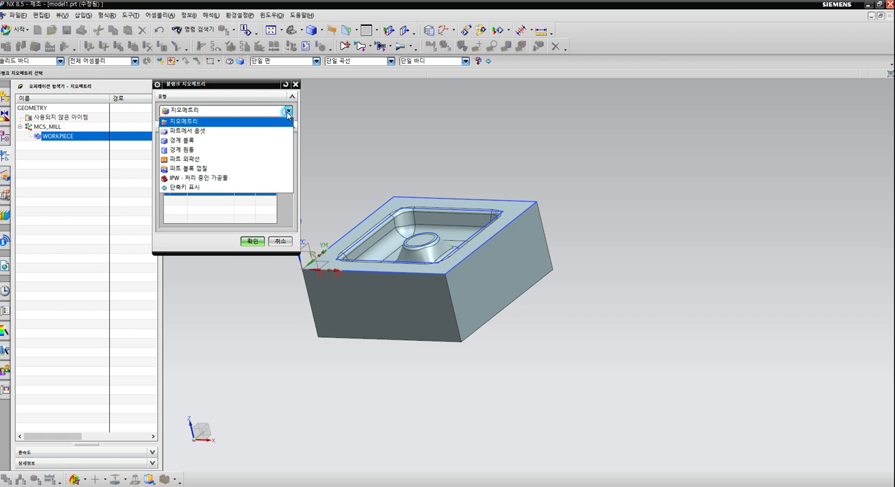
pyautogui.click(183, 141)
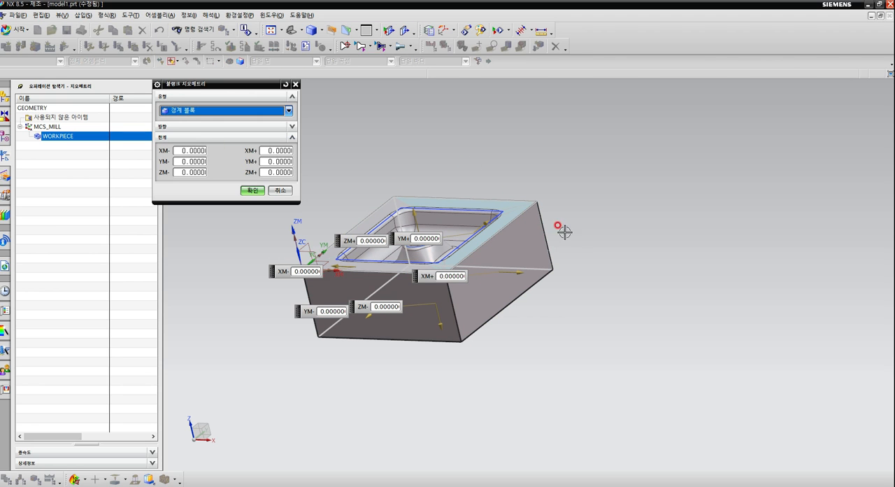
pyautogui.click(253, 191)
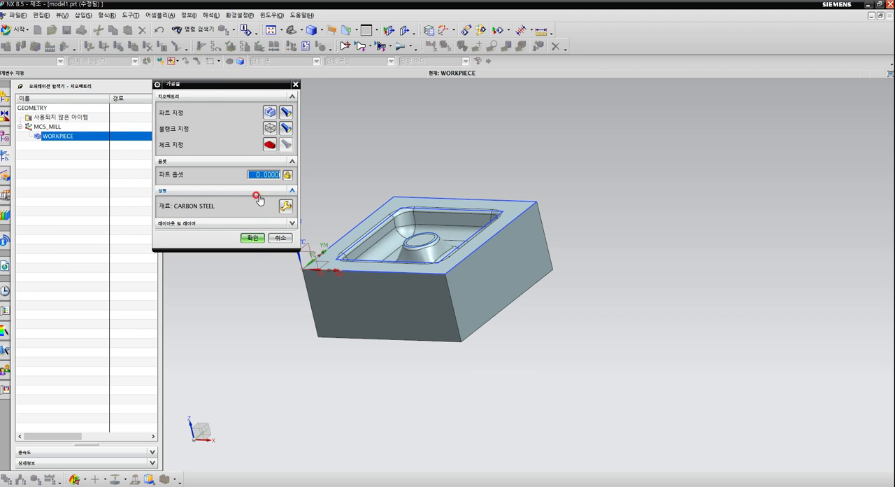
pyautogui.click(253, 239)
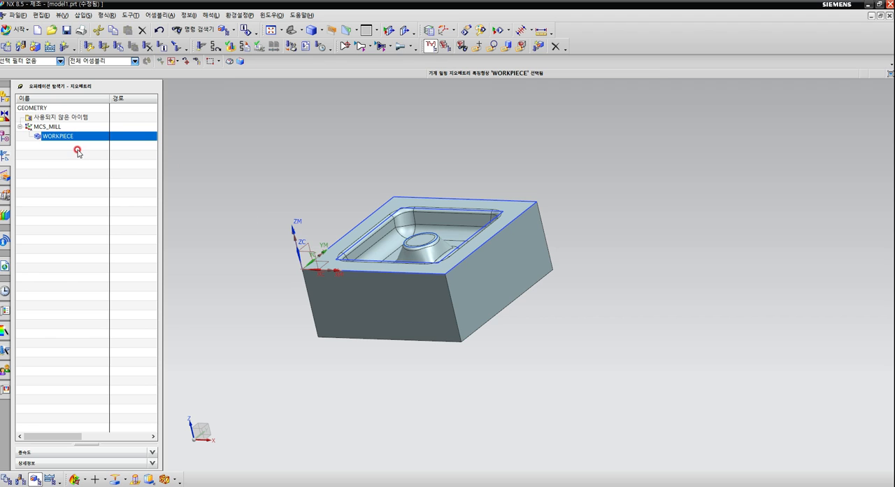
pyautogui.middleClick(329, 181)
pyautogui.moveTo(329, 181); pyautogui.dragTo(329, 184, button='middle')
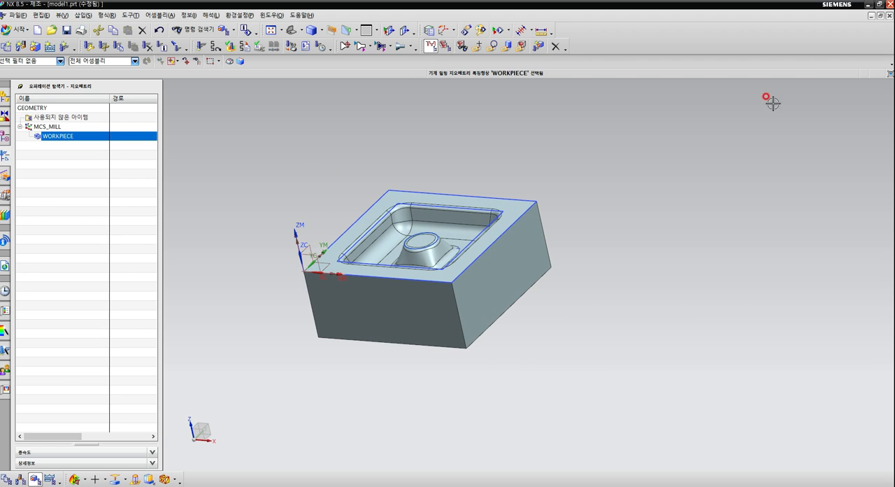
pyautogui.moveTo(223, 111)
pyautogui.mouseDown()
pyautogui.moveTo(248, 105)
pyautogui.moveTo(277, 138)
pyautogui.moveTo(296, 94)
pyautogui.moveTo(310, 131)
pyautogui.mouseUp()
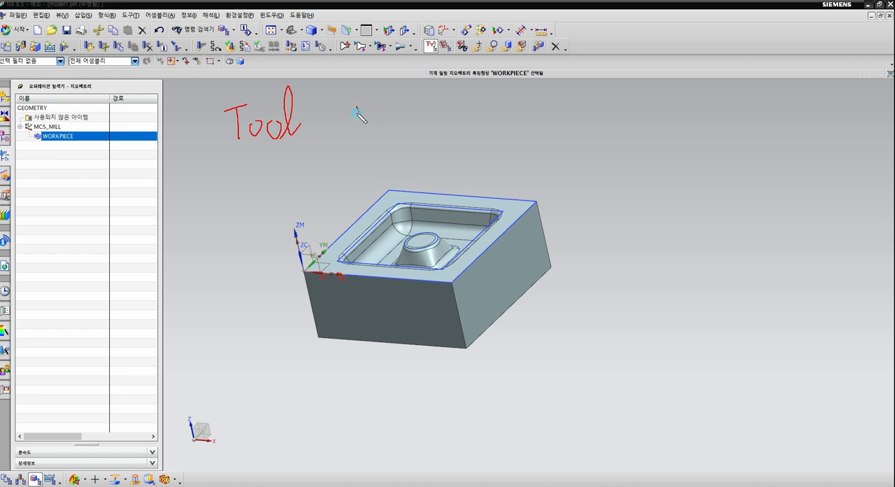
pyautogui.moveTo(381, 102); pyautogui.dragTo(375, 140)
pyautogui.moveTo(410, 106)
pyautogui.mouseDown()
pyautogui.moveTo(398, 122)
pyautogui.moveTo(415, 121)
pyautogui.moveTo(423, 147)
pyautogui.mouseUp()
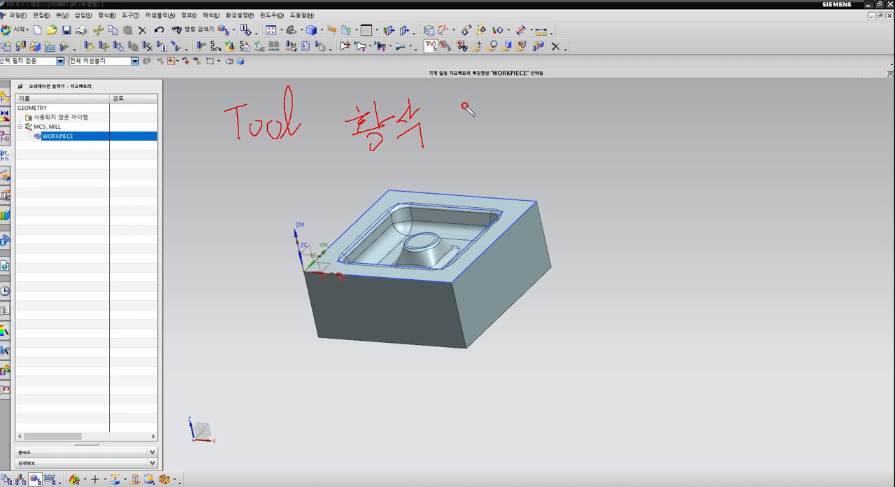
pyautogui.moveTo(469, 99)
pyautogui.mouseDown()
pyautogui.moveTo(461, 132)
pyautogui.moveTo(481, 129)
pyautogui.moveTo(497, 103)
pyautogui.mouseUp()
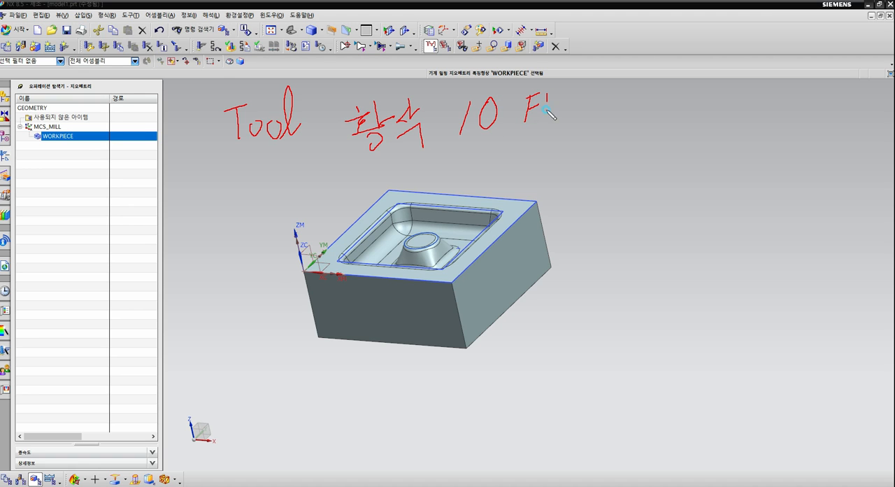
pyautogui.moveTo(564, 85)
pyautogui.mouseDown()
pyautogui.moveTo(560, 110)
pyautogui.moveTo(576, 105)
pyautogui.moveTo(572, 96)
pyautogui.mouseUp()
pyautogui.moveTo(577, 88); pyautogui.dragTo(611, 81)
pyautogui.moveTo(384, 163); pyautogui.dragTo(368, 184)
pyautogui.moveTo(378, 175); pyautogui.dragTo(409, 190)
pyautogui.moveTo(418, 178); pyautogui.dragTo(429, 188)
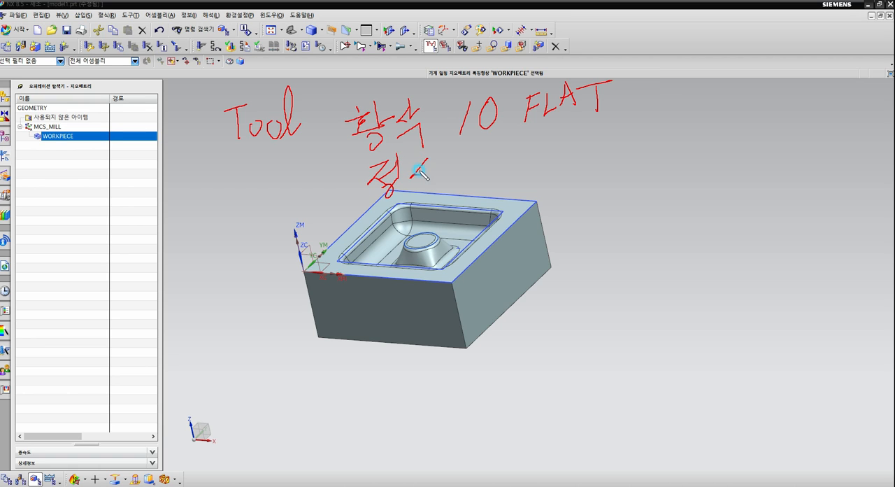
pyautogui.moveTo(431, 148)
pyautogui.mouseDown()
pyautogui.moveTo(434, 189)
pyautogui.moveTo(448, 167)
pyautogui.moveTo(443, 198)
pyautogui.mouseUp()
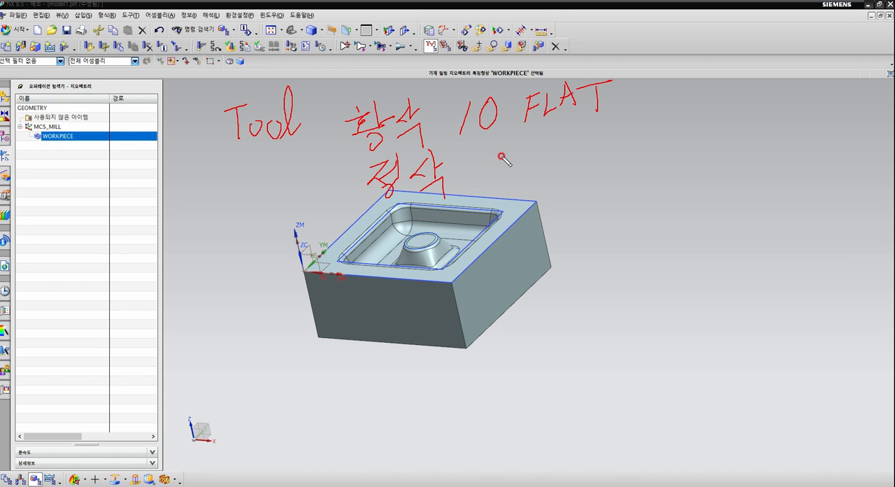
pyautogui.moveTo(505, 148); pyautogui.dragTo(499, 181)
pyautogui.moveTo(536, 148)
pyautogui.mouseDown()
pyautogui.moveTo(534, 190)
pyautogui.moveTo(541, 174)
pyautogui.moveTo(534, 190)
pyautogui.moveTo(551, 187)
pyautogui.mouseUp()
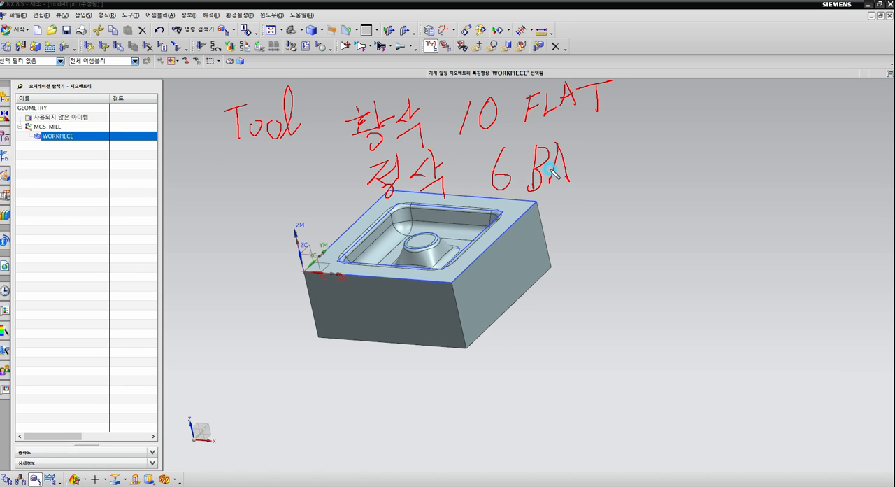
pyautogui.moveTo(576, 144)
pyautogui.mouseDown()
pyautogui.moveTo(586, 183)
pyautogui.moveTo(595, 170)
pyautogui.mouseUp()
pyautogui.moveTo(594, 201)
pyautogui.mouseDown()
pyautogui.moveTo(555, 217)
pyautogui.moveTo(568, 127)
pyautogui.moveTo(554, 209)
pyautogui.mouseUp()
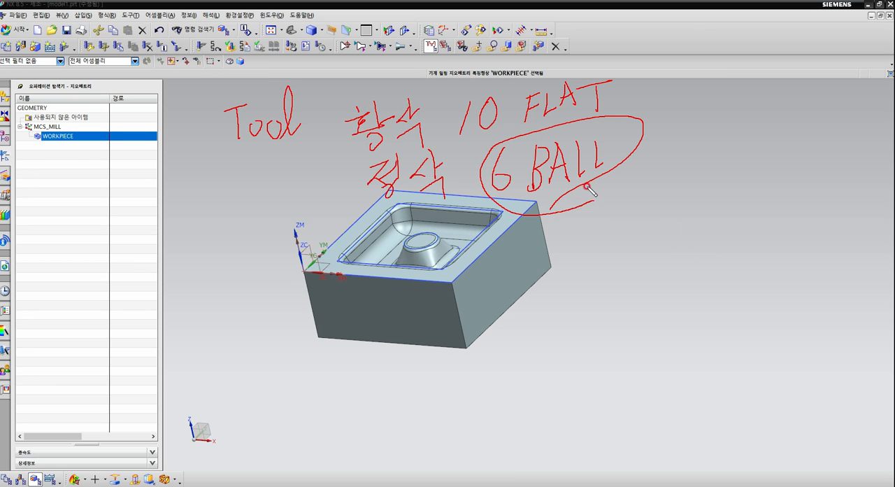
pyautogui.moveTo(497, 144)
pyautogui.mouseDown()
pyautogui.moveTo(475, 145)
pyautogui.moveTo(512, 72)
pyautogui.moveTo(523, 139)
pyautogui.mouseUp()
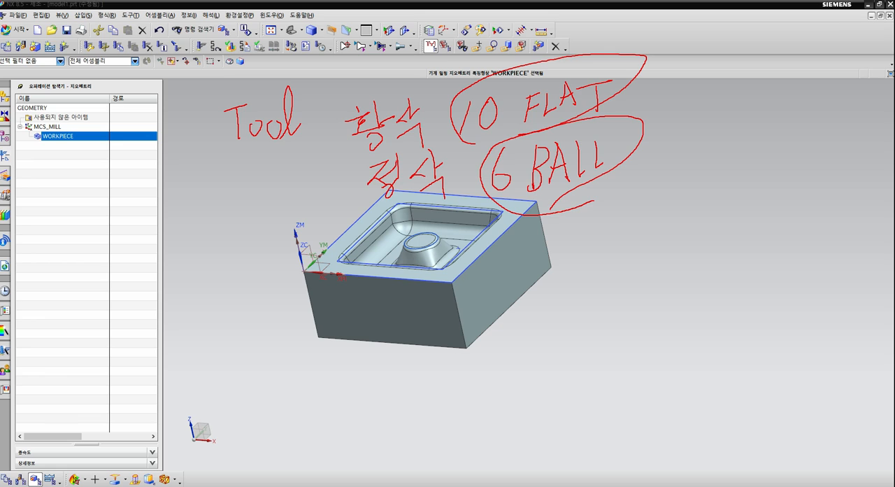
pyautogui.press('Escape')
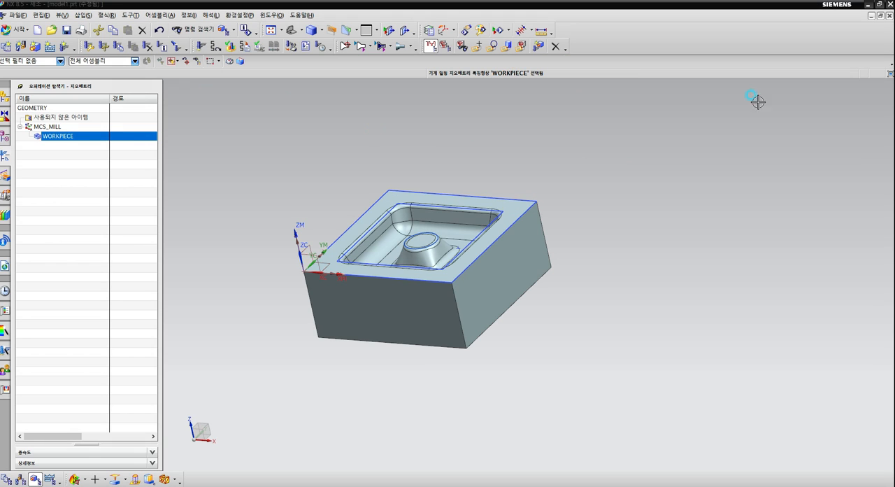
# Start a new mill_contour tool of the MILL subtype and name it MILL_10.
pyautogui.click(19, 47)
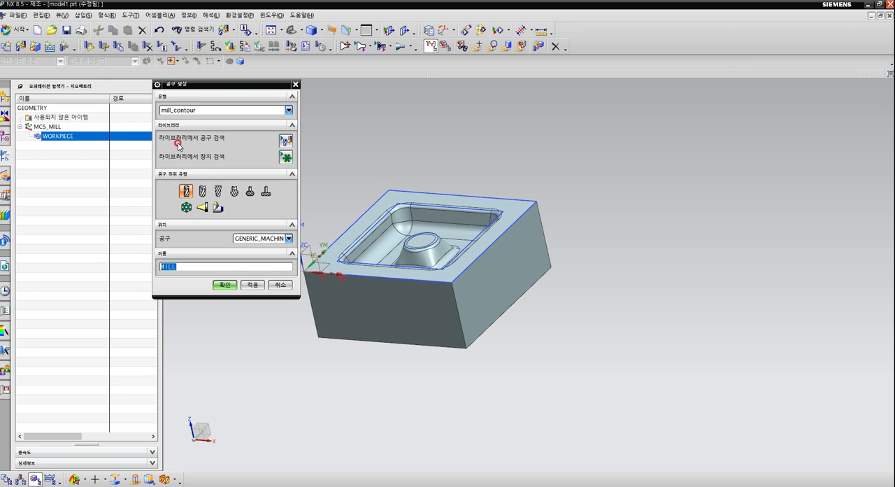
pyautogui.click(286, 110)
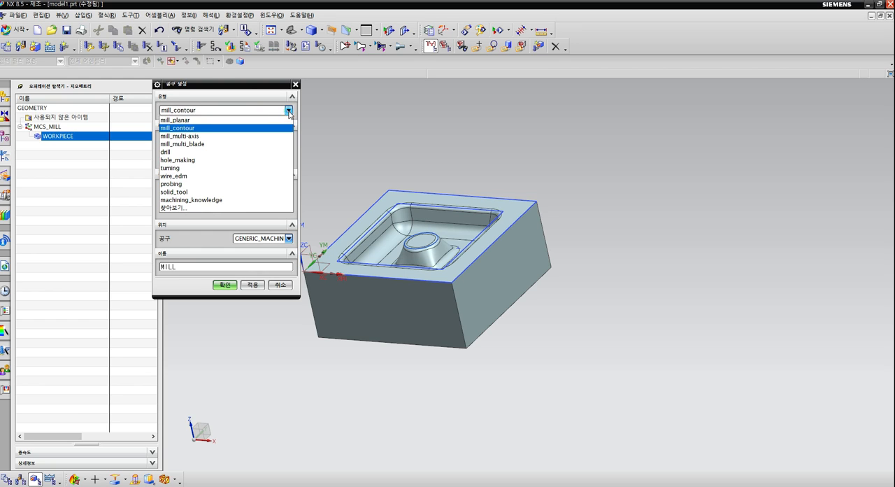
pyautogui.click(202, 133)
pyautogui.click(228, 280)
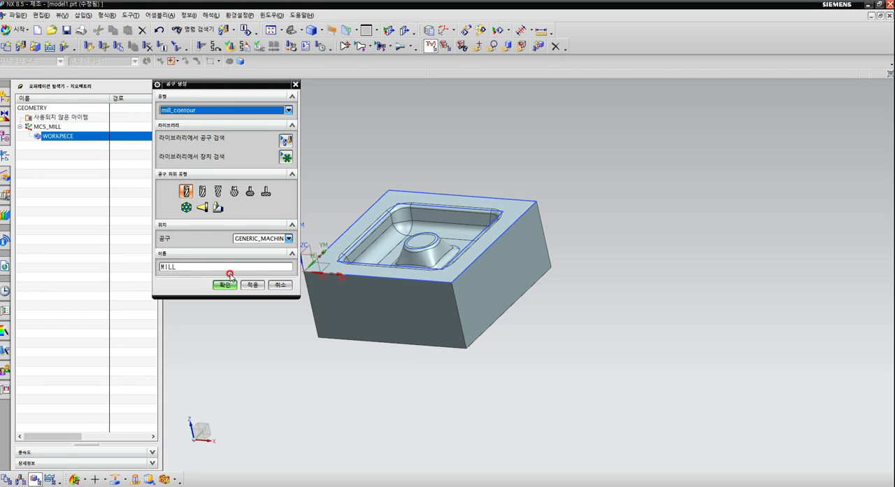
pyautogui.click(185, 193)
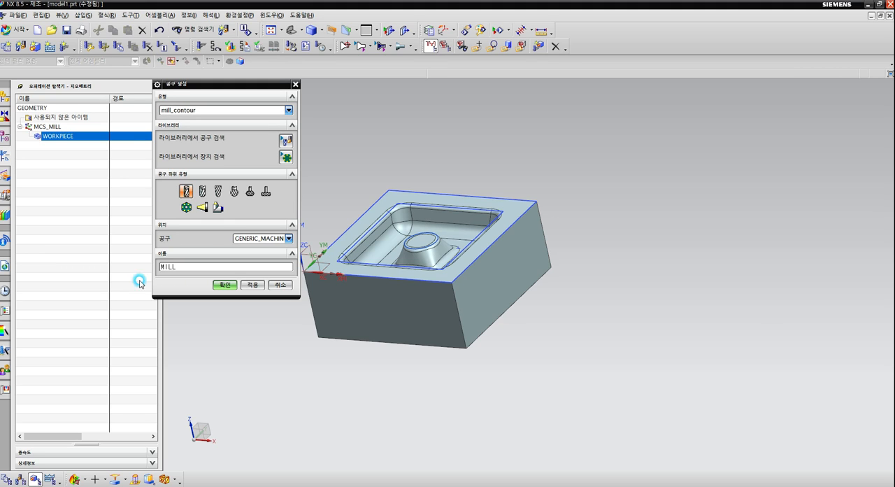
pyautogui.click(195, 286)
pyautogui.click(253, 299)
pyautogui.moveTo(191, 201)
pyautogui.mouseDown()
pyautogui.moveTo(190, 180)
pyautogui.moveTo(183, 198)
pyautogui.moveTo(207, 156)
pyautogui.moveTo(207, 166)
pyautogui.moveTo(202, 160)
pyautogui.mouseUp()
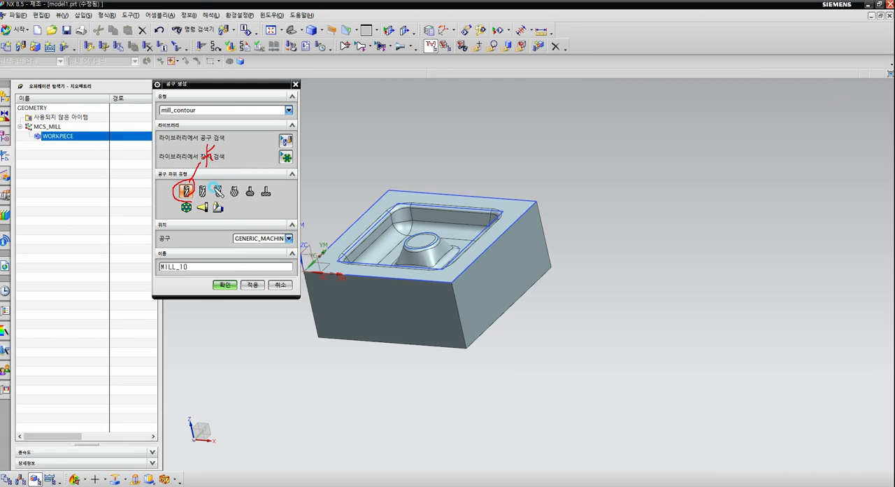
pyautogui.moveTo(221, 198)
pyautogui.mouseDown()
pyautogui.moveTo(216, 172)
pyautogui.moveTo(234, 175)
pyautogui.moveTo(251, 156)
pyautogui.moveTo(253, 172)
pyautogui.mouseUp()
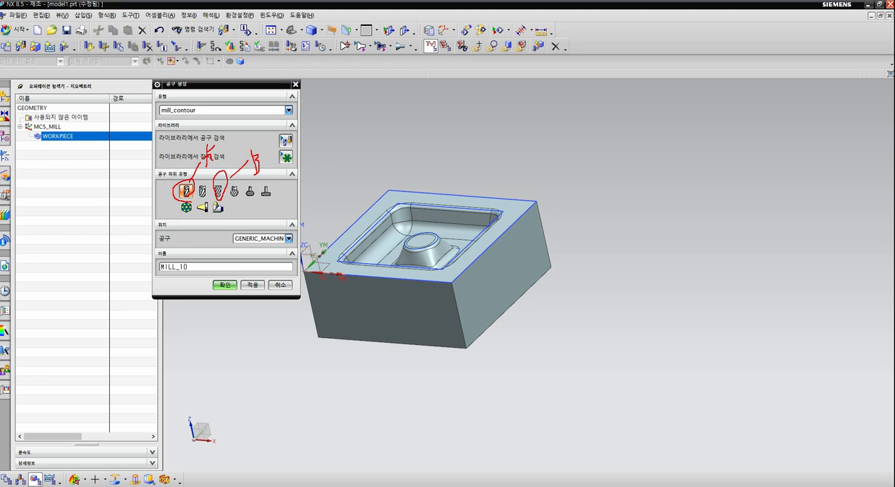
pyautogui.click(721, 145)
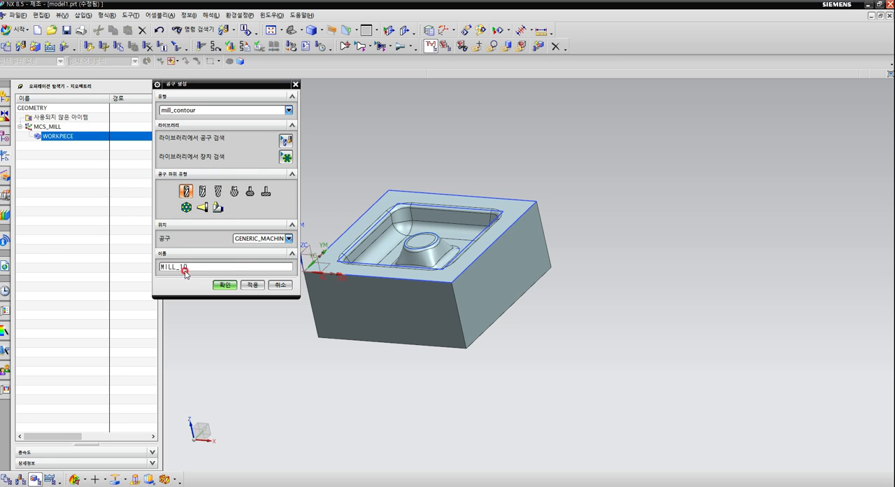
# Create MILL_10 with a diameter of 10 and set its tool number, adjust register and cutter compensation register to 1.
pyautogui.click(224, 285)
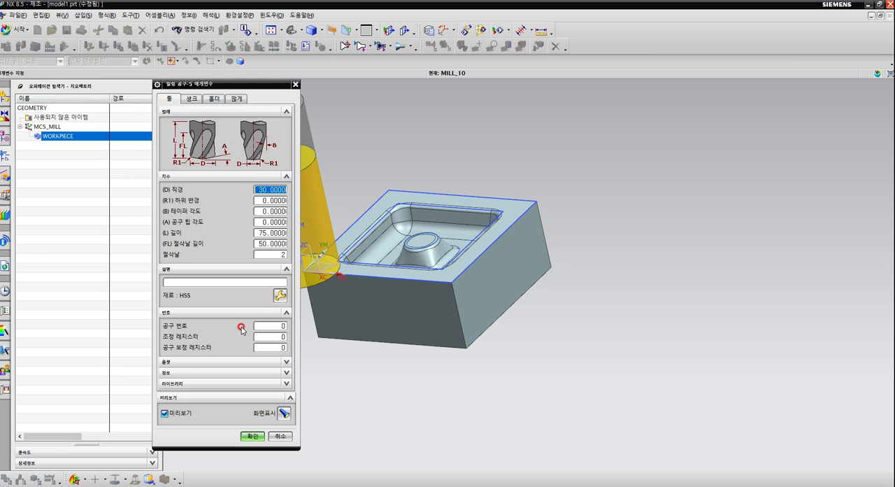
pyautogui.scroll(-2, 702, 255)
pyautogui.scroll(3, 434, 257)
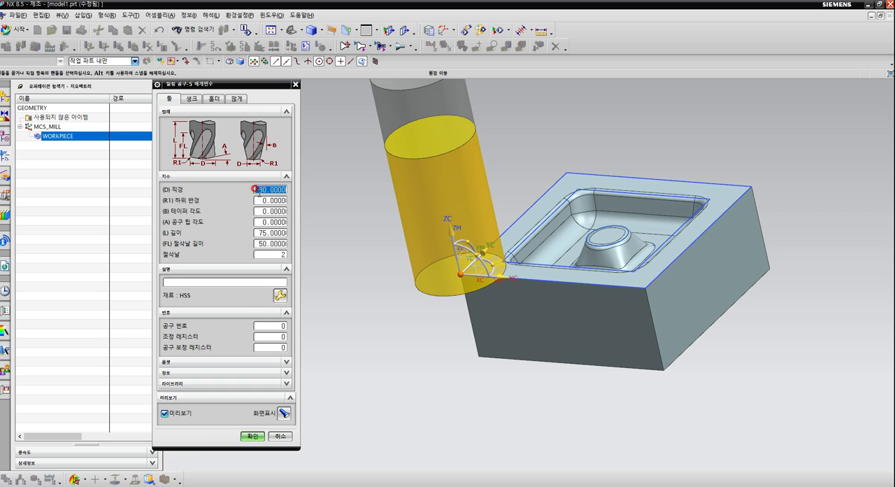
pyautogui.write('10')
pyautogui.click(277, 324)
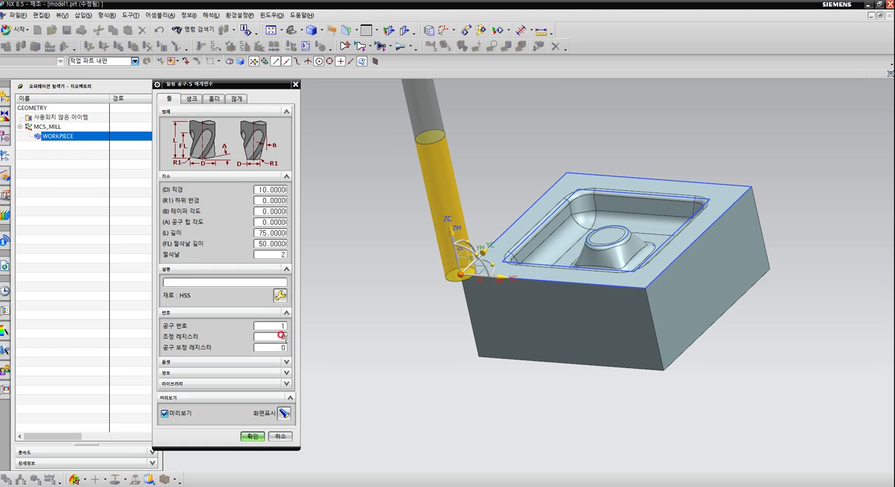
pyautogui.moveTo(278, 337); pyautogui.dragTo(308, 351)
pyautogui.write('11')
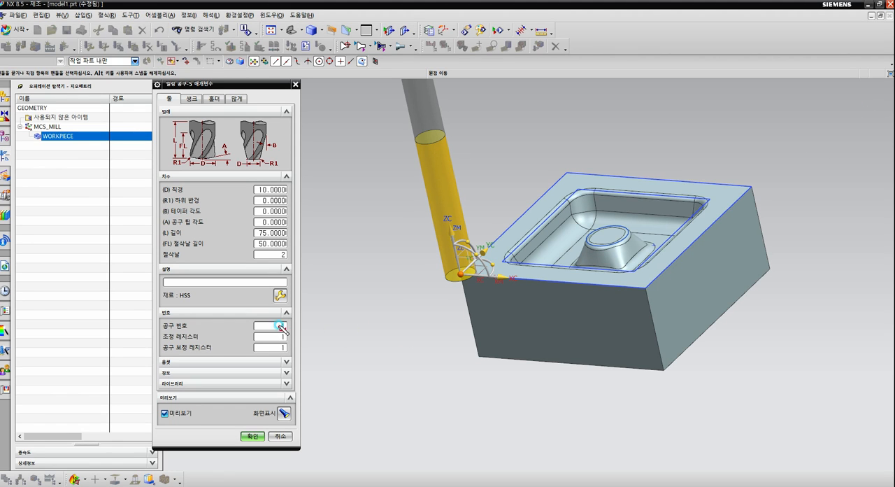
pyautogui.moveTo(280, 327)
pyautogui.mouseDown()
pyautogui.moveTo(354, 302)
pyautogui.moveTo(350, 323)
pyautogui.moveTo(362, 304)
pyautogui.moveTo(371, 315)
pyautogui.mouseUp()
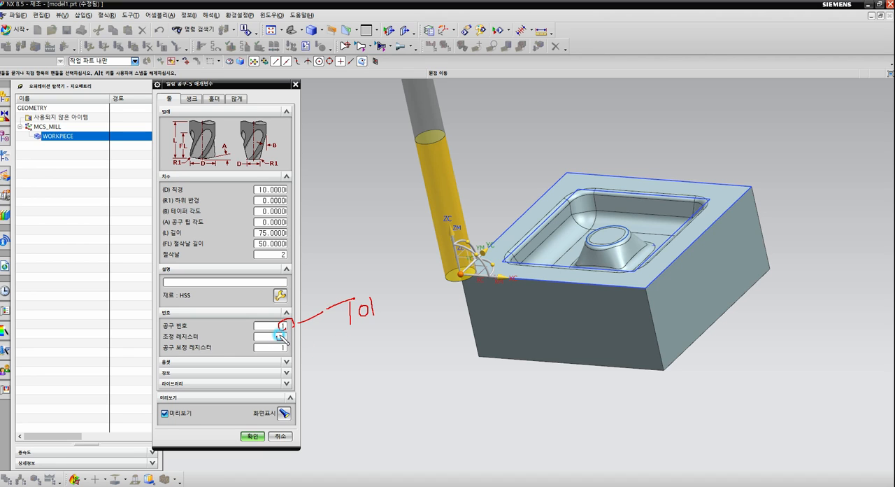
pyautogui.moveTo(280, 336)
pyautogui.mouseDown()
pyautogui.moveTo(366, 344)
pyautogui.moveTo(385, 335)
pyautogui.moveTo(378, 351)
pyautogui.mouseUp()
pyautogui.moveTo(286, 341)
pyautogui.mouseDown()
pyautogui.moveTo(279, 349)
pyautogui.moveTo(288, 354)
pyautogui.moveTo(343, 361)
pyautogui.moveTo(346, 381)
pyautogui.moveTo(365, 364)
pyautogui.moveTo(361, 380)
pyautogui.mouseUp()
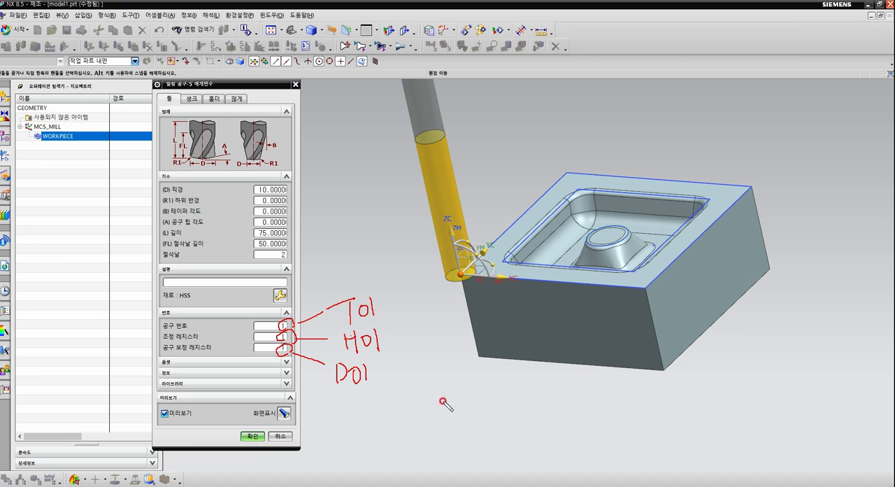
pyautogui.moveTo(389, 307)
pyautogui.mouseDown()
pyautogui.moveTo(412, 319)
pyautogui.moveTo(378, 376)
pyautogui.mouseUp()
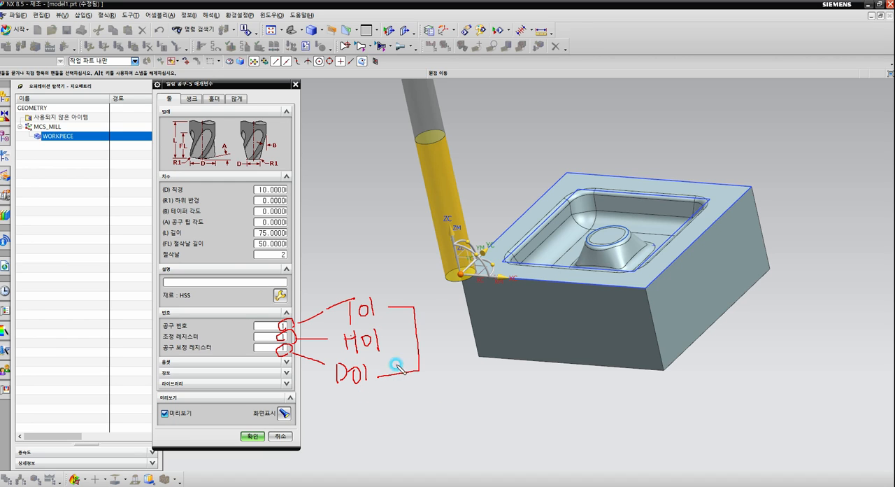
pyautogui.moveTo(395, 339); pyautogui.dragTo(405, 345)
pyautogui.moveTo(285, 321)
pyautogui.mouseDown()
pyautogui.moveTo(268, 317)
pyautogui.moveTo(261, 349)
pyautogui.mouseUp()
pyautogui.press('Escape')
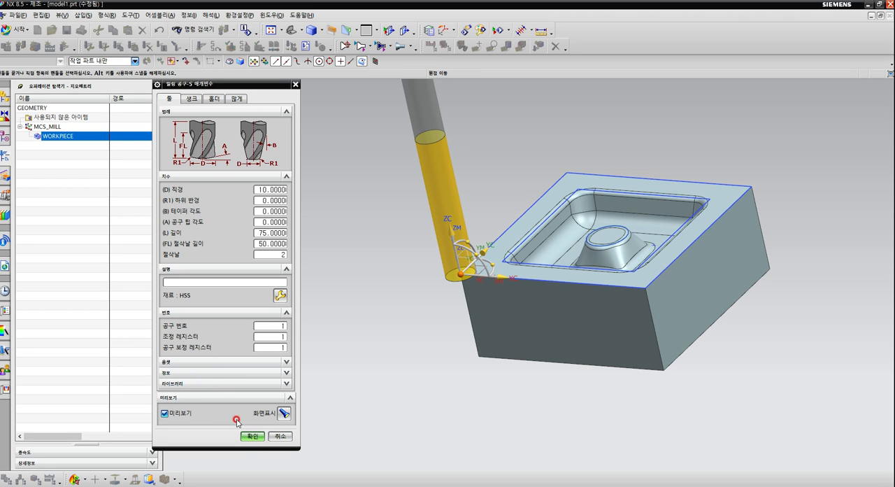
# Accept the MILL_10 parameters and create a mill_contour tool of the BALL_MILL subtype named BALL_MILL_6.
pyautogui.click(252, 436)
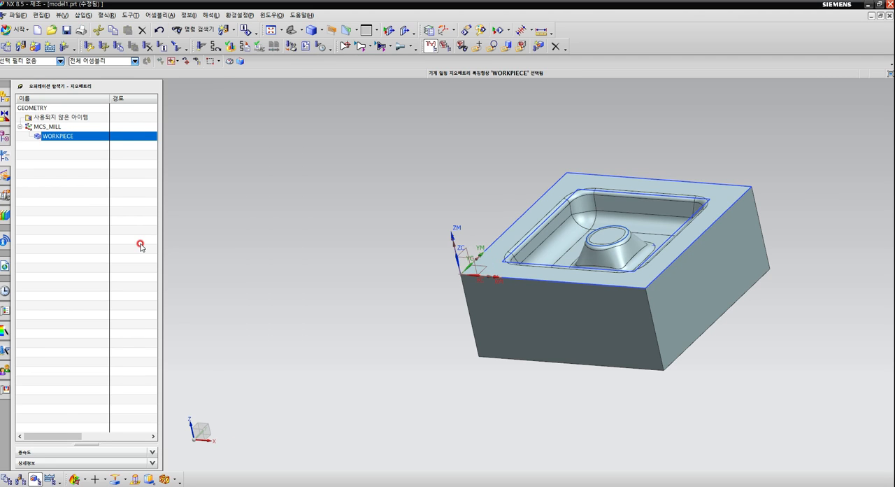
pyautogui.click(23, 49)
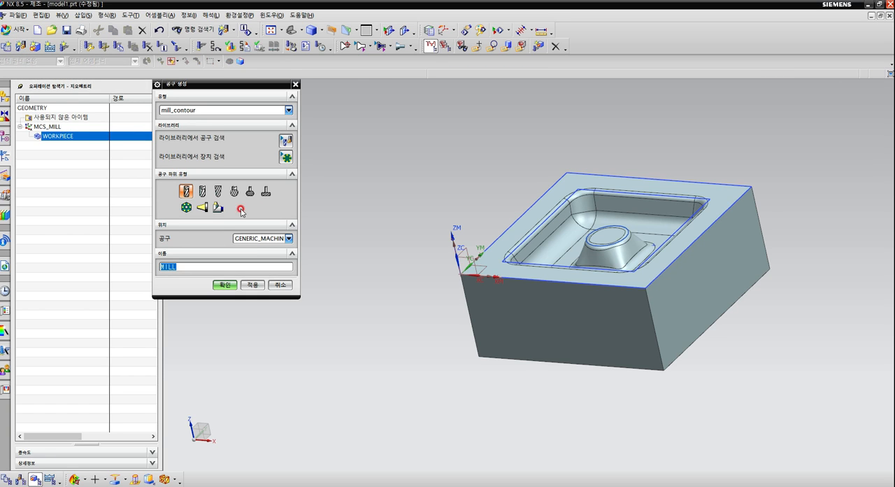
pyautogui.click(218, 193)
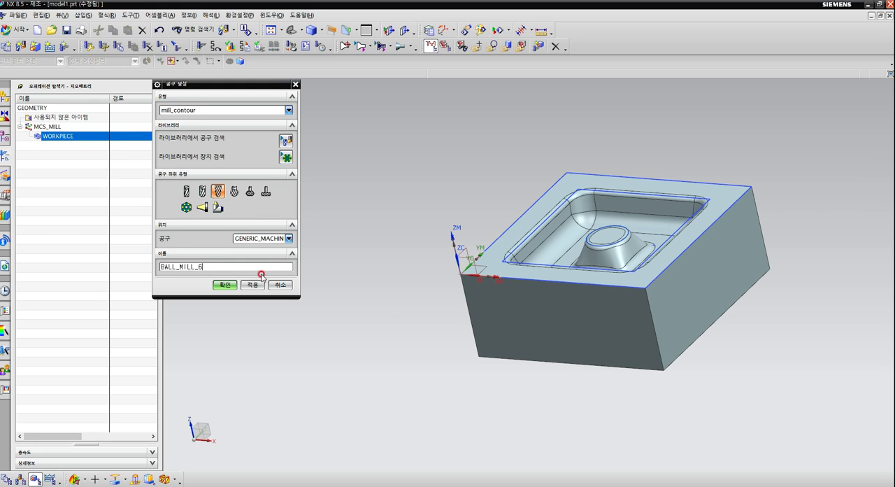
pyautogui.click(225, 284)
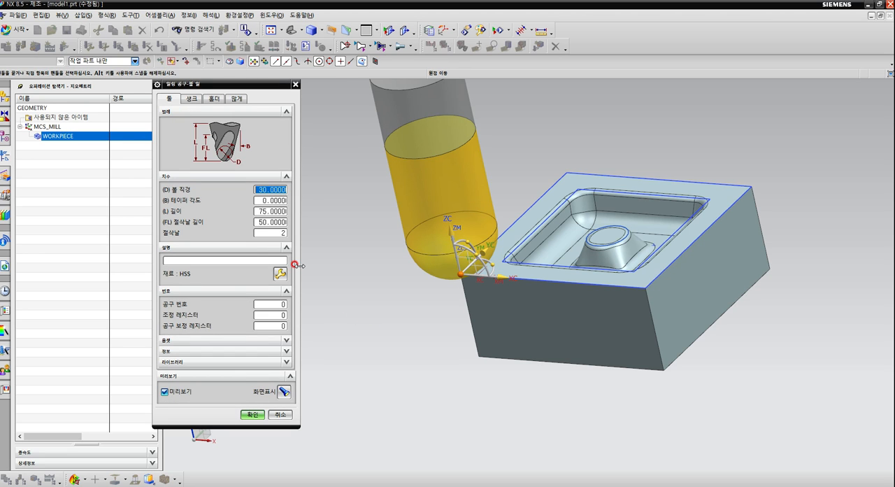
# Create BALL_MILL_6 with a ball diameter of 6 and tool number, adjust register and cutter compensation register set to 2.
pyautogui.write('6')
pyautogui.click(276, 304)
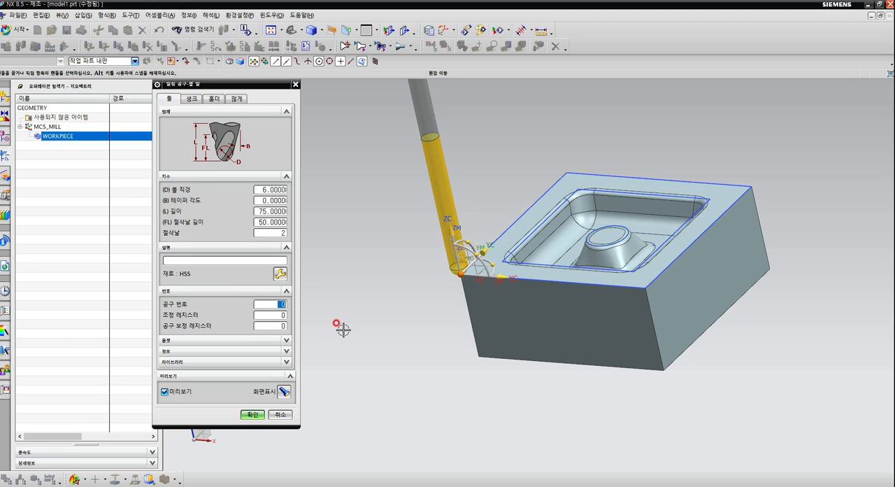
pyautogui.write('2')
pyautogui.moveTo(279, 314); pyautogui.dragTo(308, 330)
pyautogui.write('22')
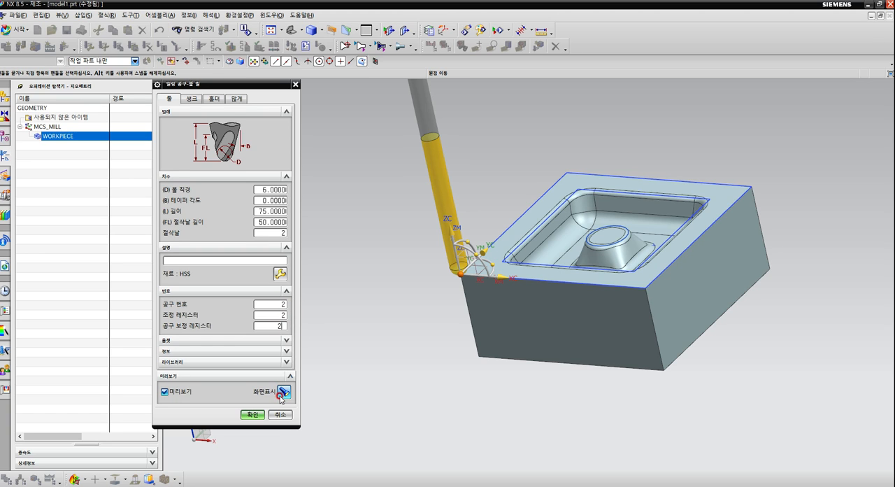
pyautogui.click(255, 415)
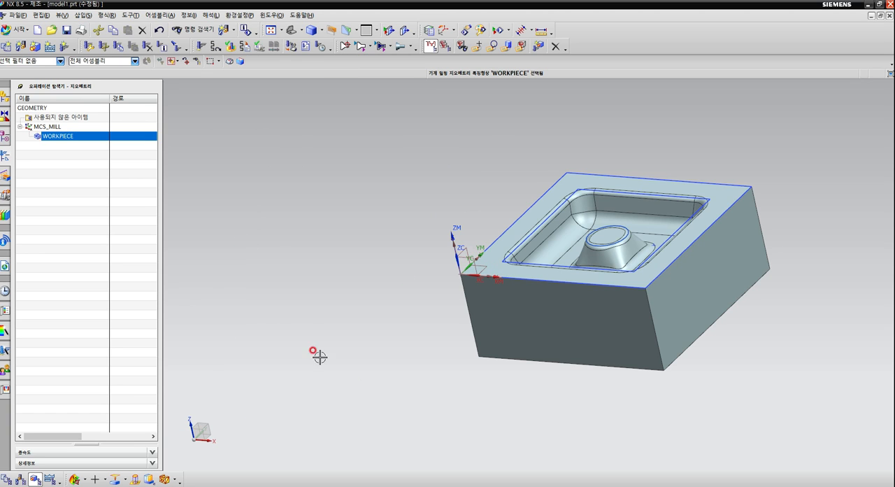
# Check the created tools in the machine tool view, including BALL_MILL_6, and return to the geometry view.
pyautogui.rightClick(59, 162)
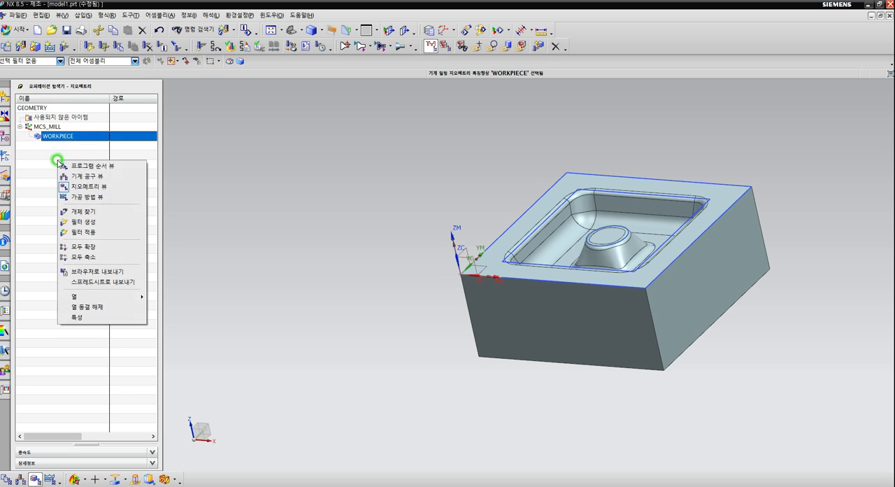
pyautogui.click(84, 175)
pyautogui.click(59, 145)
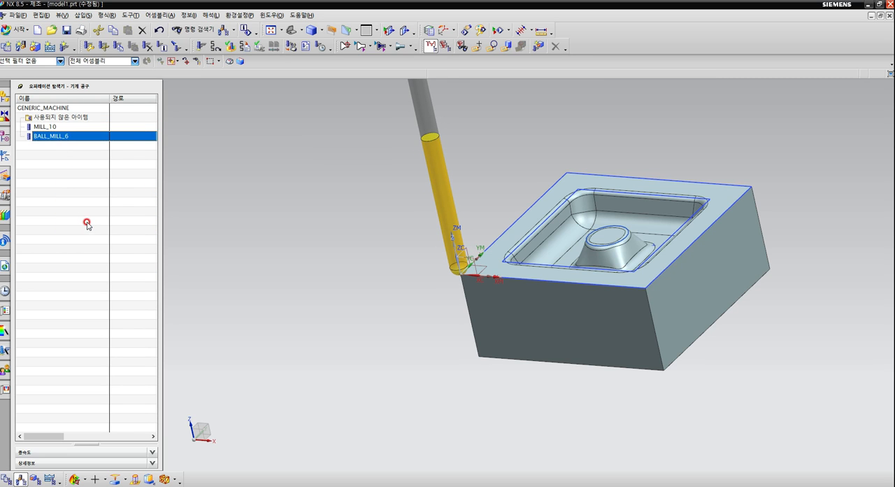
pyautogui.rightClick(61, 186)
pyautogui.click(74, 214)
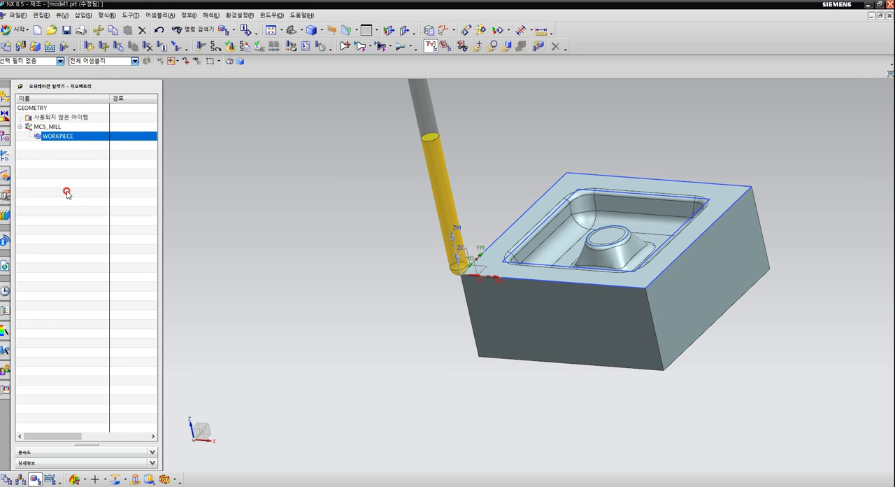
# Start a new mill_contour operation of the CAVITY_MILL subtype.
pyautogui.click(62, 48)
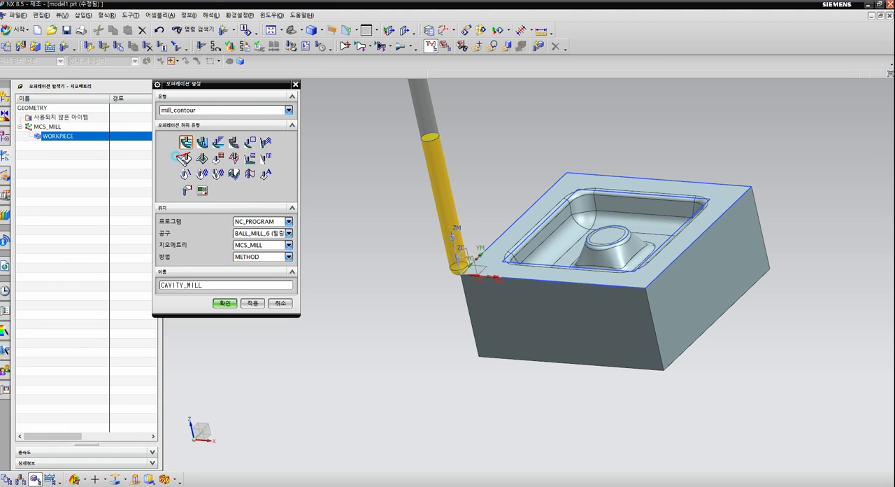
pyautogui.moveTo(181, 157)
pyautogui.mouseDown()
pyautogui.moveTo(192, 133)
pyautogui.moveTo(234, 112)
pyautogui.moveTo(238, 132)
pyautogui.moveTo(241, 114)
pyautogui.mouseUp()
pyautogui.moveTo(243, 108); pyautogui.dragTo(256, 123)
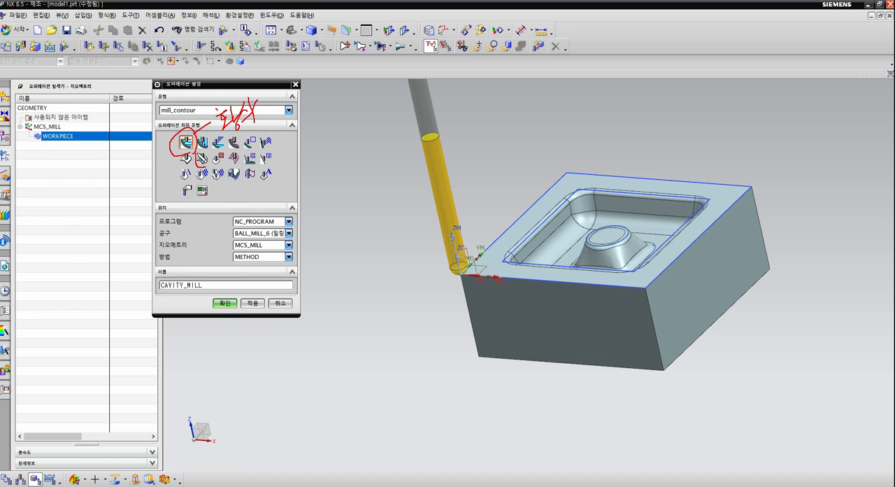
pyautogui.moveTo(207, 165); pyautogui.dragTo(204, 148)
pyautogui.moveTo(191, 153)
pyautogui.mouseDown()
pyautogui.moveTo(170, 171)
pyautogui.moveTo(209, 170)
pyautogui.mouseUp()
pyautogui.press('e')
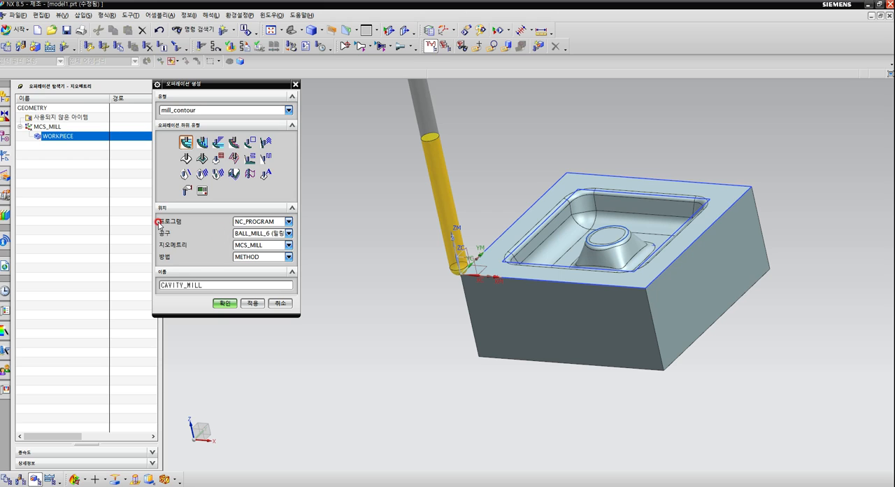
# Create the CAVITY_MILL operation with program PROGRAM, tool MILL_10, geometry WORKPIECE and method MILL_SEMI_FINISH.
pyautogui.click(288, 222)
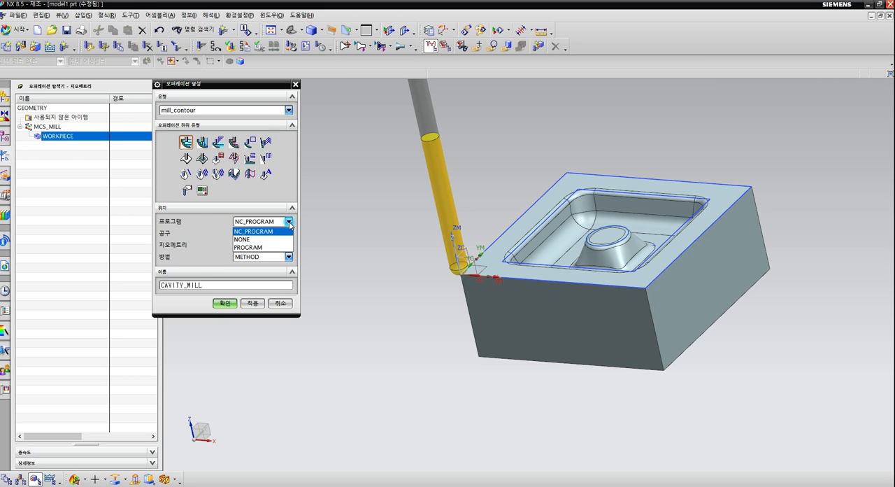
pyautogui.click(263, 248)
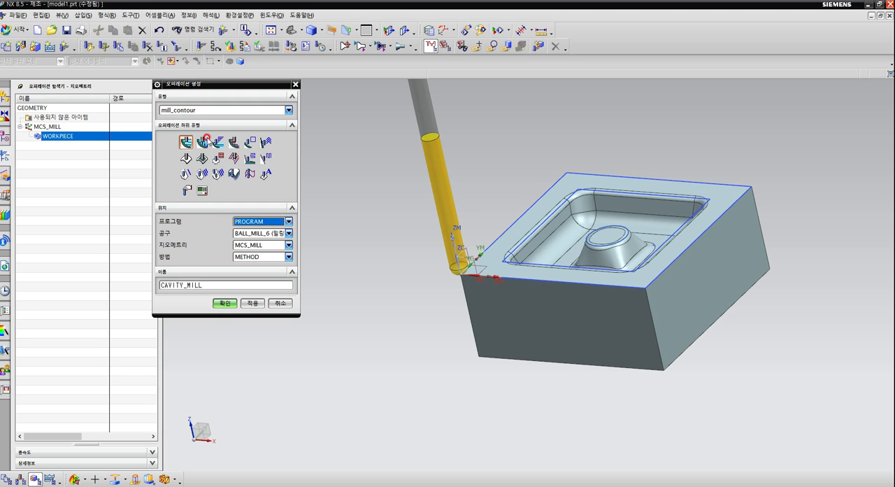
pyautogui.click(288, 234)
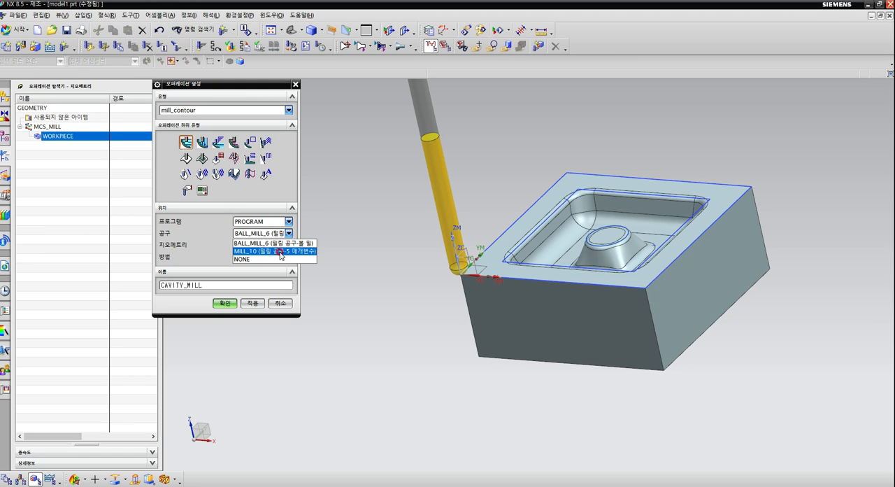
pyautogui.click(280, 251)
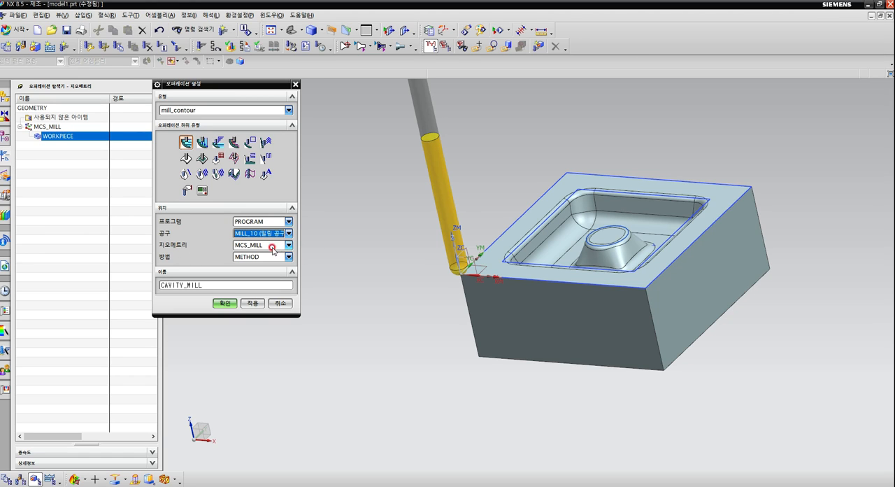
pyautogui.click(287, 245)
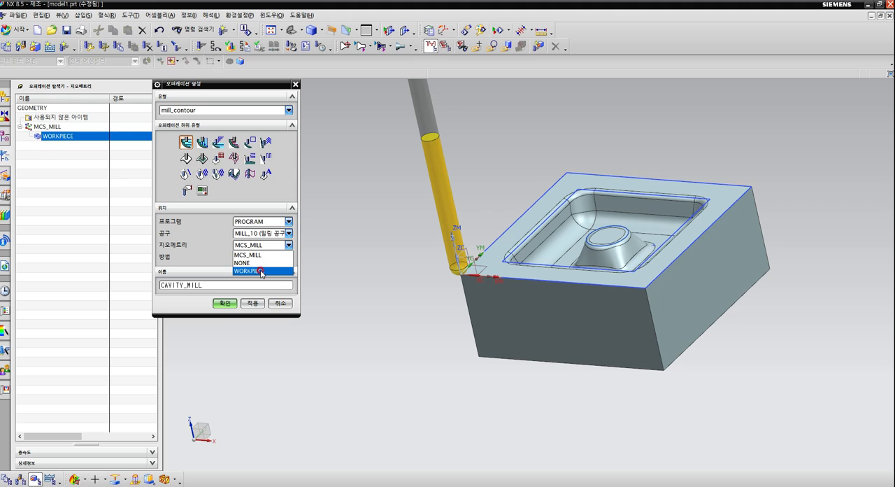
pyautogui.click(260, 271)
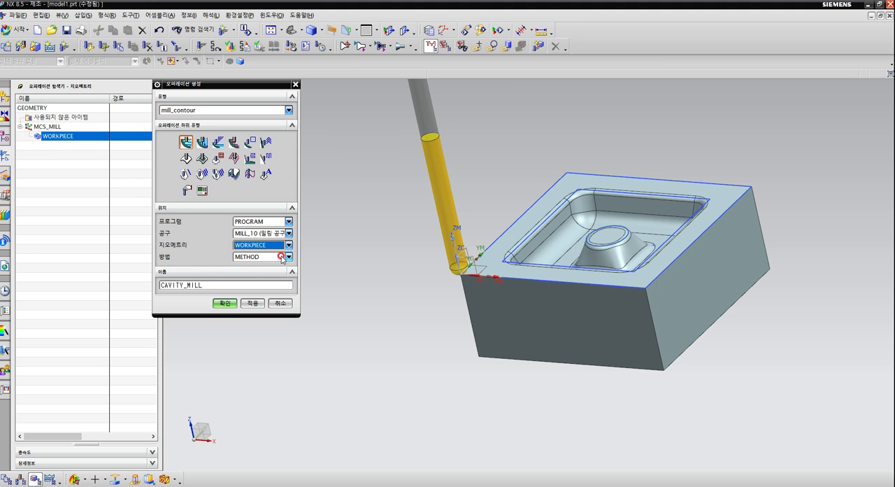
pyautogui.click(287, 257)
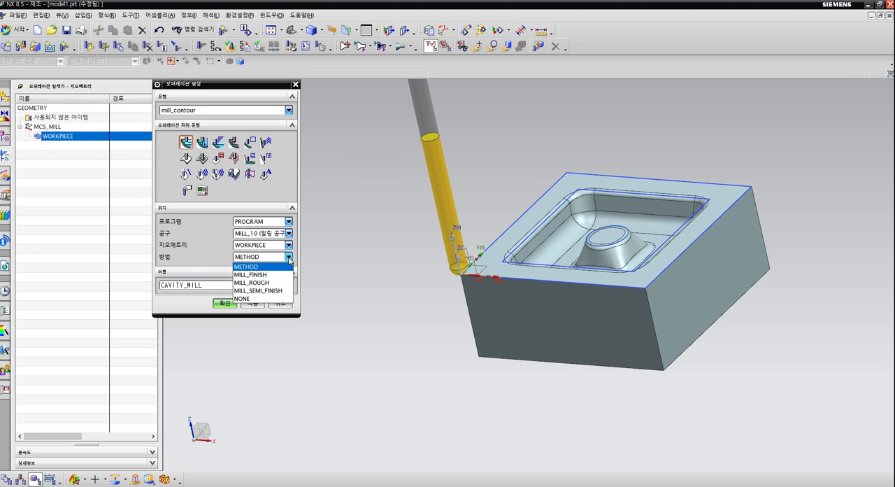
pyautogui.click(267, 291)
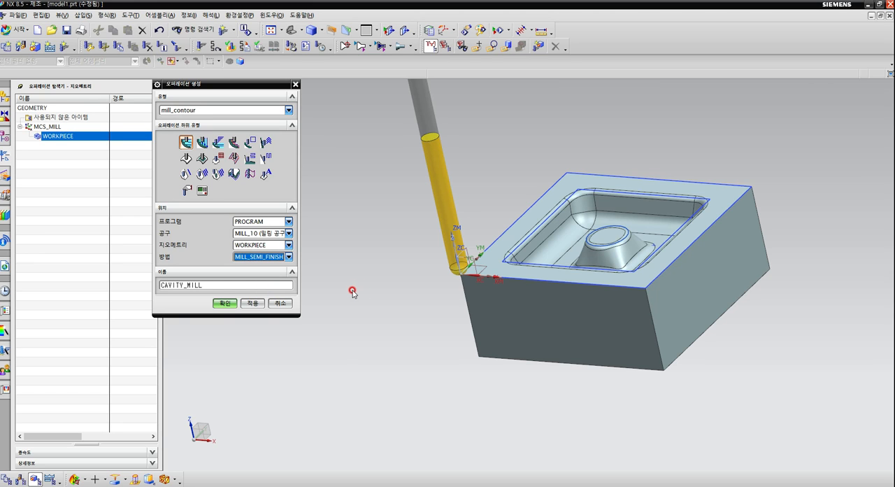
pyautogui.click(227, 303)
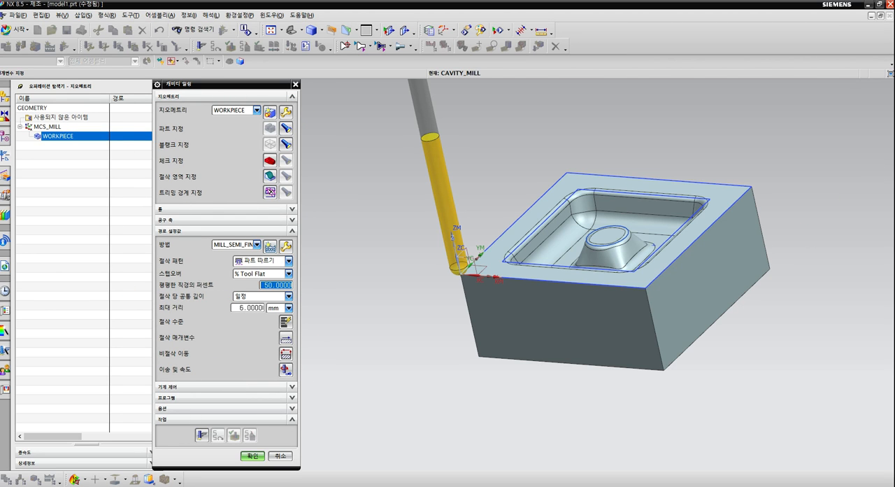
pyautogui.click(276, 285)
pyautogui.moveTo(324, 212)
pyautogui.mouseDown()
pyautogui.moveTo(259, 210)
pyautogui.moveTo(188, 89)
pyautogui.moveTo(285, 203)
pyautogui.mouseUp()
pyautogui.moveTo(319, 112); pyautogui.dragTo(187, 183)
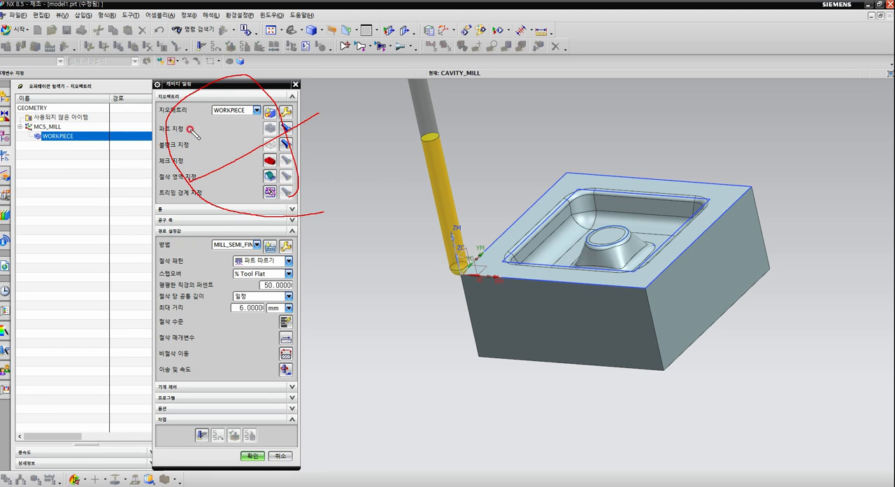
pyautogui.moveTo(190, 127); pyautogui.dragTo(306, 181)
pyautogui.press('Escape')
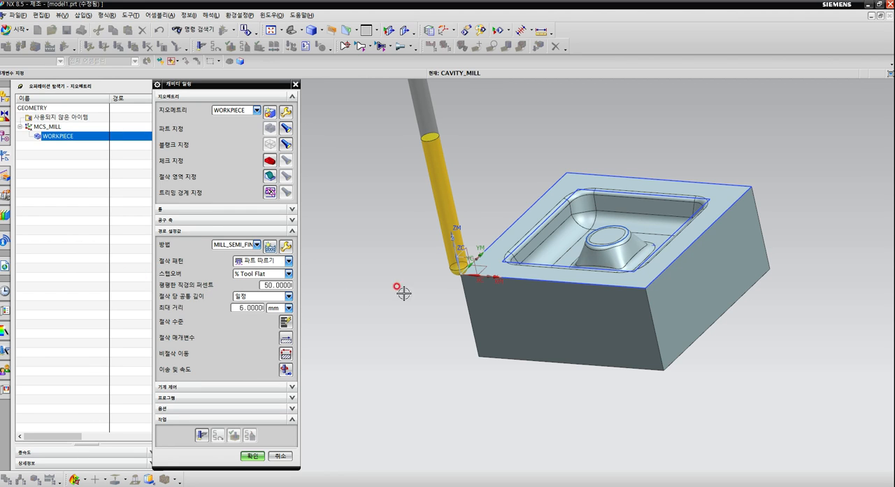
# Set the cavity mill stepover to constant with a 5 mm maximum distance, and the common depth per cut to 1 mm.
pyautogui.click(288, 274)
pyautogui.click(248, 281)
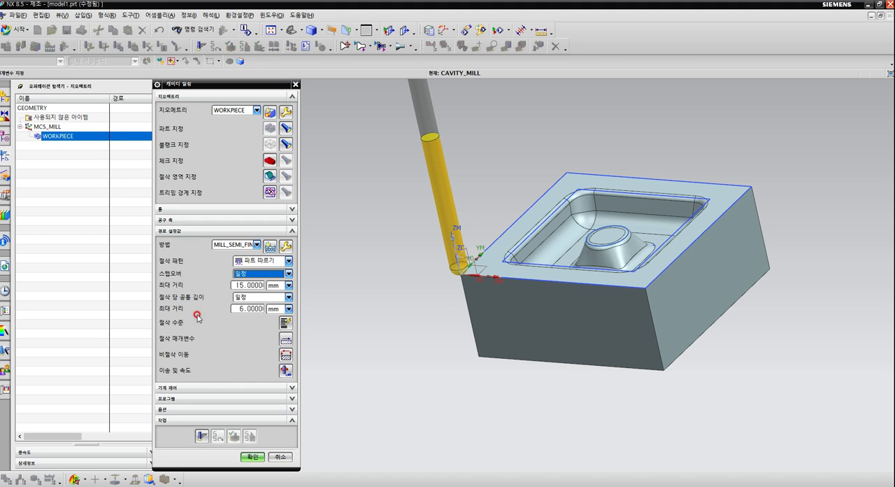
pyautogui.click(242, 285)
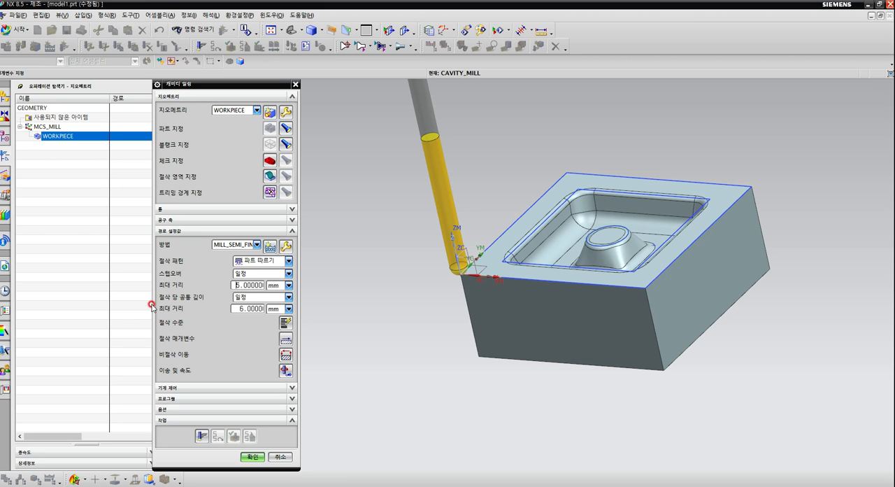
pyautogui.moveTo(244, 308); pyautogui.dragTo(220, 309)
pyautogui.write('1')
pyautogui.moveTo(282, 382)
pyautogui.mouseDown()
pyautogui.moveTo(313, 382)
pyautogui.moveTo(270, 351)
pyautogui.moveTo(273, 334)
pyautogui.moveTo(297, 344)
pyautogui.moveTo(279, 336)
pyautogui.mouseUp()
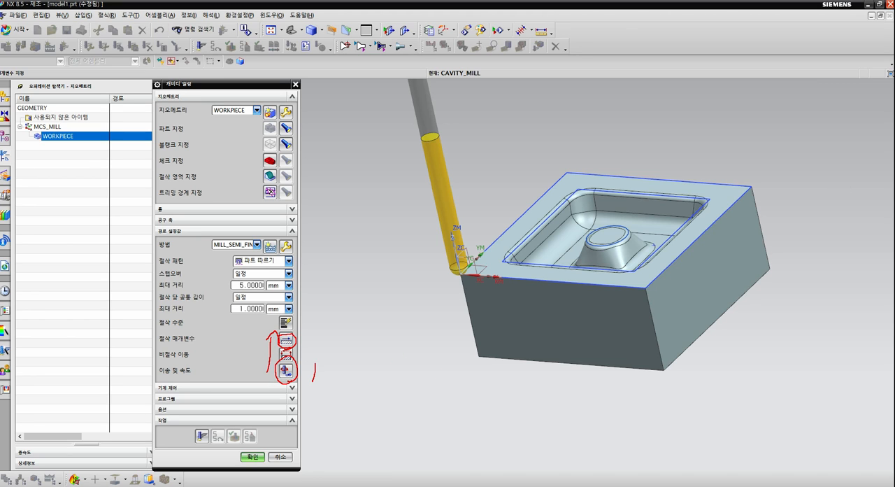
pyautogui.press('Escape')
# Set the operation's spindle speed to 1600 rpm, change the cutting feed rate and accept the feeds and speeds.
pyautogui.click(285, 371)
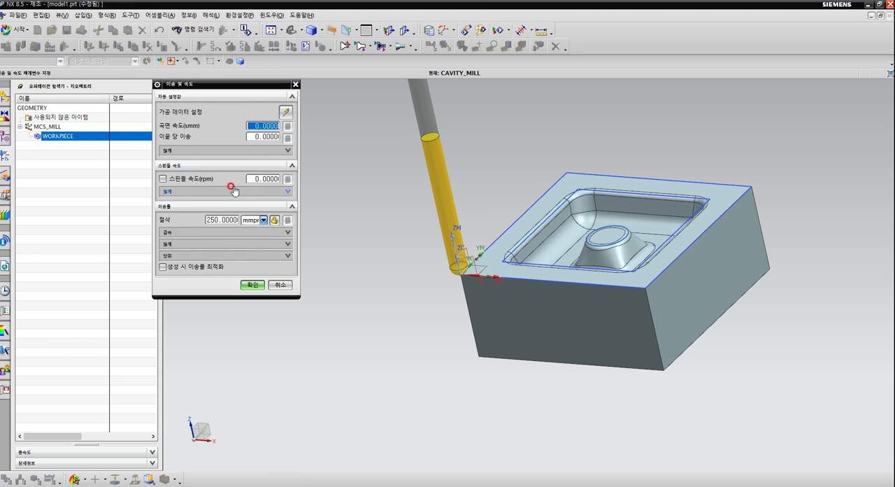
pyautogui.click(254, 177)
pyautogui.write('160')
pyautogui.click(219, 220)
pyautogui.doubleClick(212, 219)
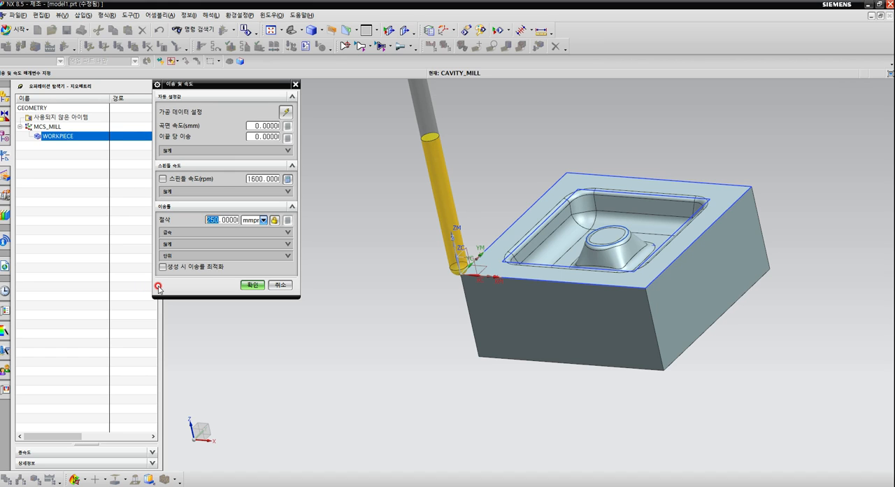
pyautogui.write('5')
pyautogui.click(252, 285)
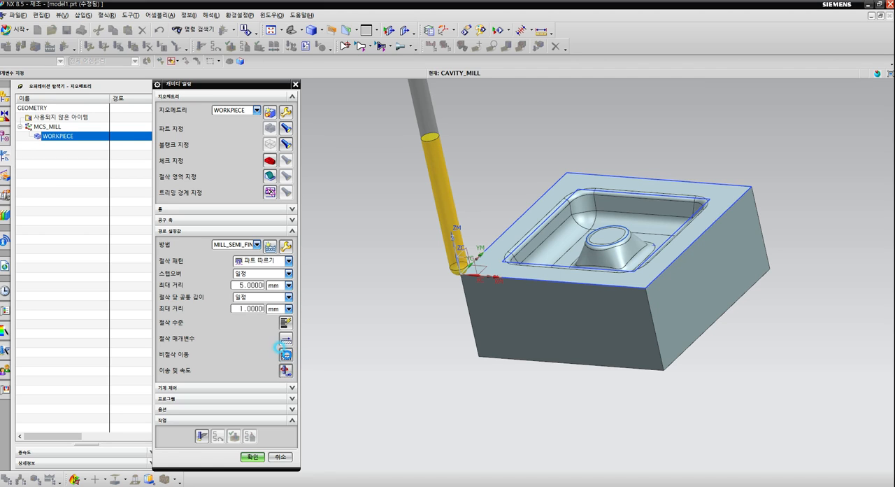
# Set the closed-area engage to ramp on shape with a 5-degree ramp angle and 2 mm height, and accept the non-cutting moves.
pyautogui.click(286, 356)
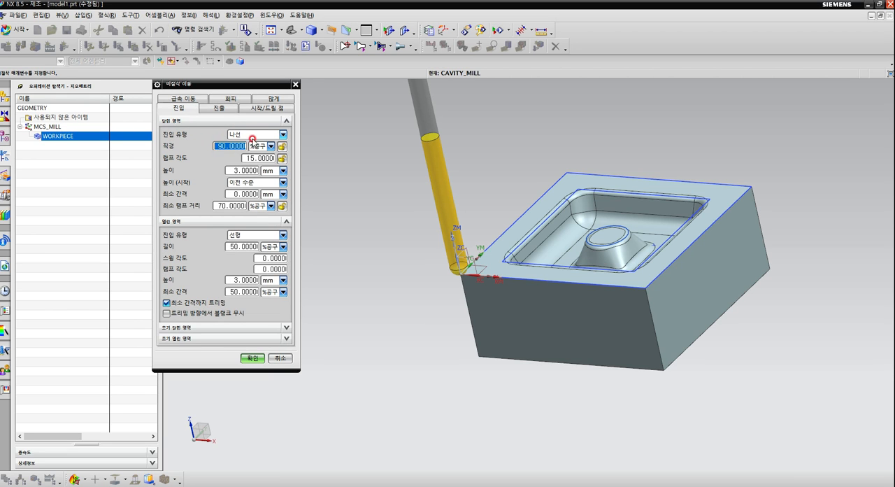
pyautogui.moveTo(285, 137)
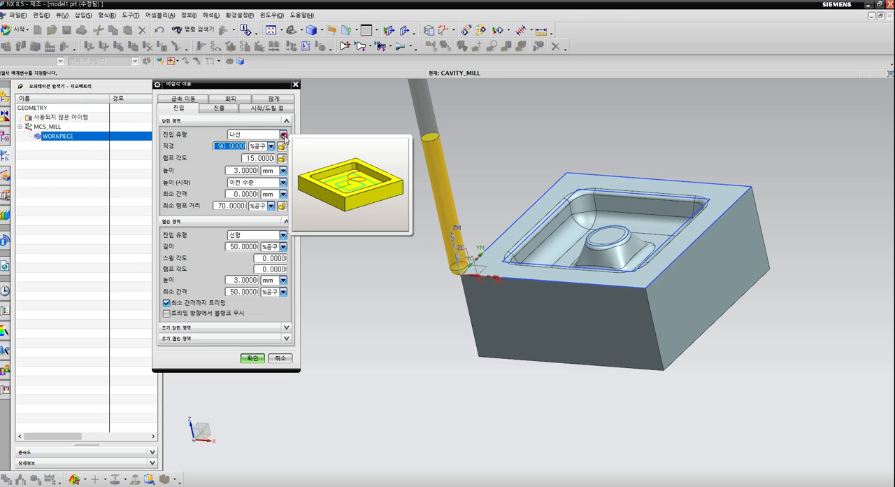
pyautogui.click(283, 135)
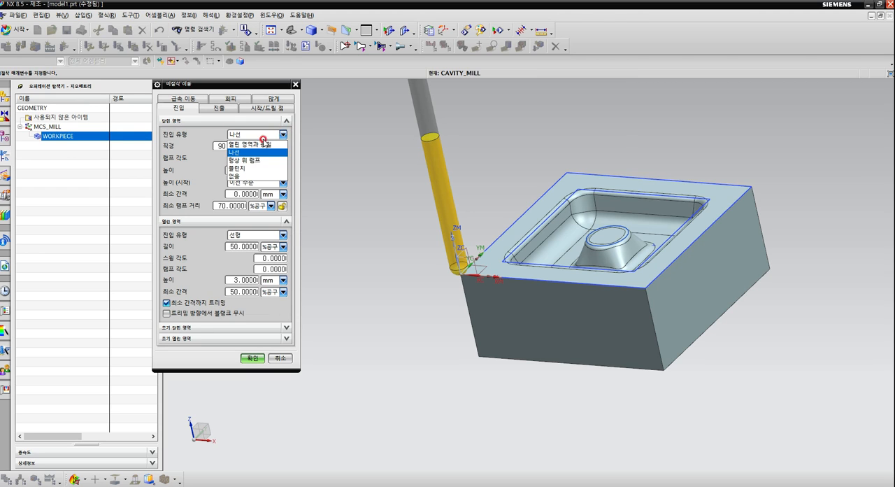
pyautogui.moveTo(256, 164)
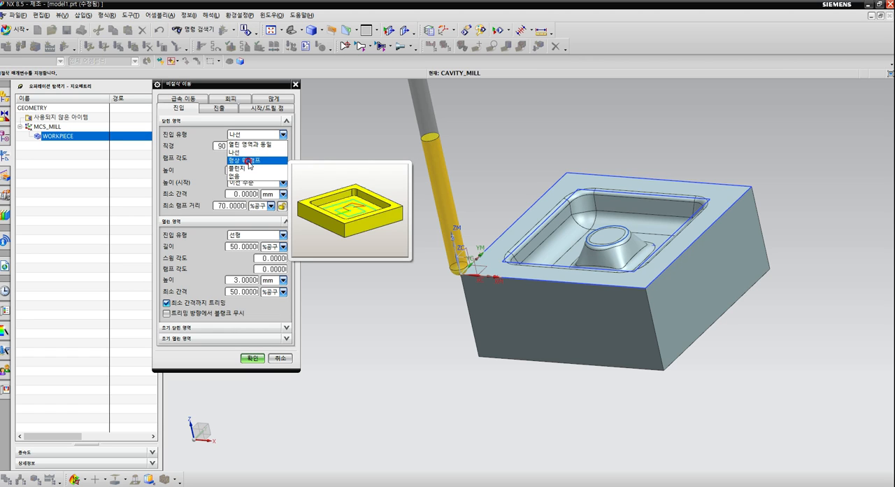
pyautogui.click(250, 161)
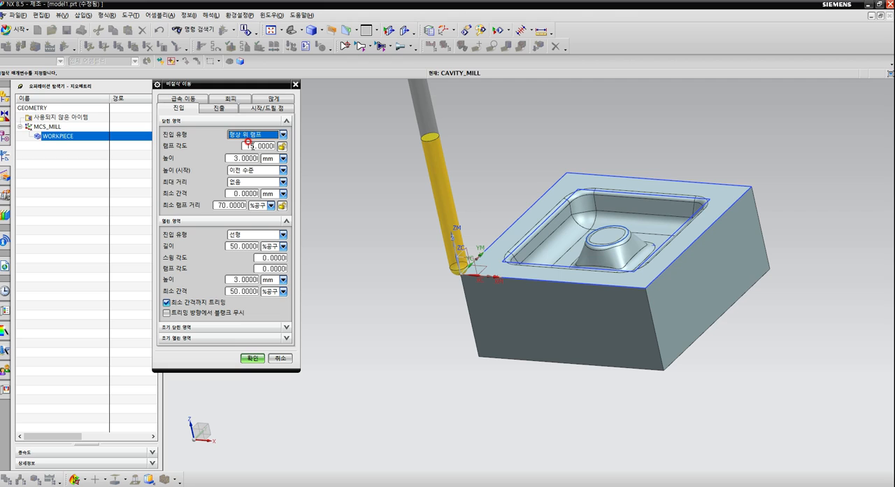
pyautogui.moveTo(248, 142); pyautogui.dragTo(232, 145)
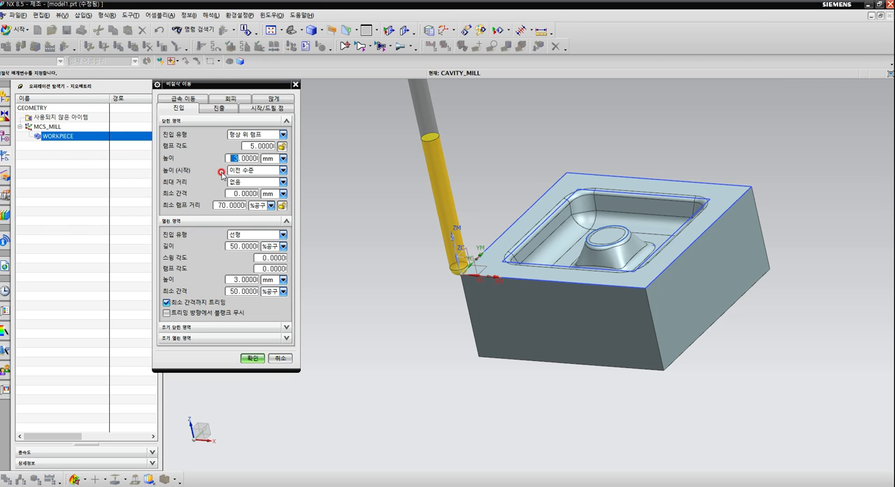
pyautogui.write('2')
pyautogui.click(251, 359)
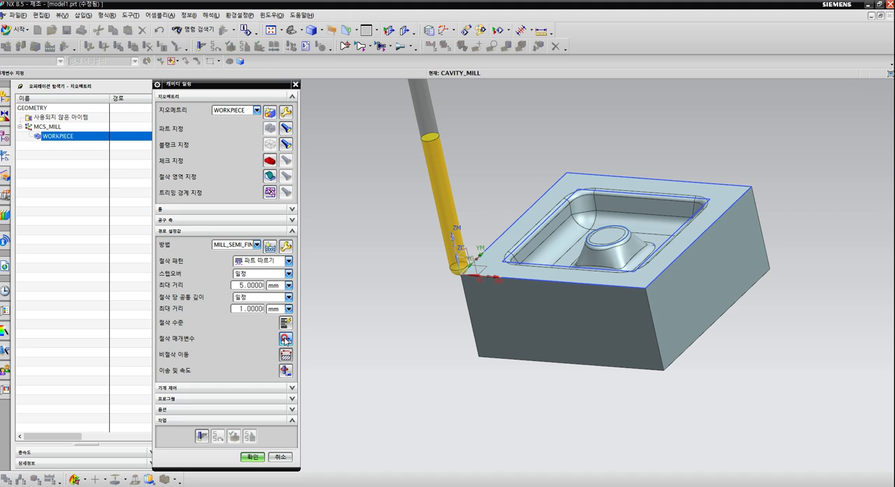
# Change the part side stock in the cavity mill operation and accept the cutting parameters.
pyautogui.click(286, 340)
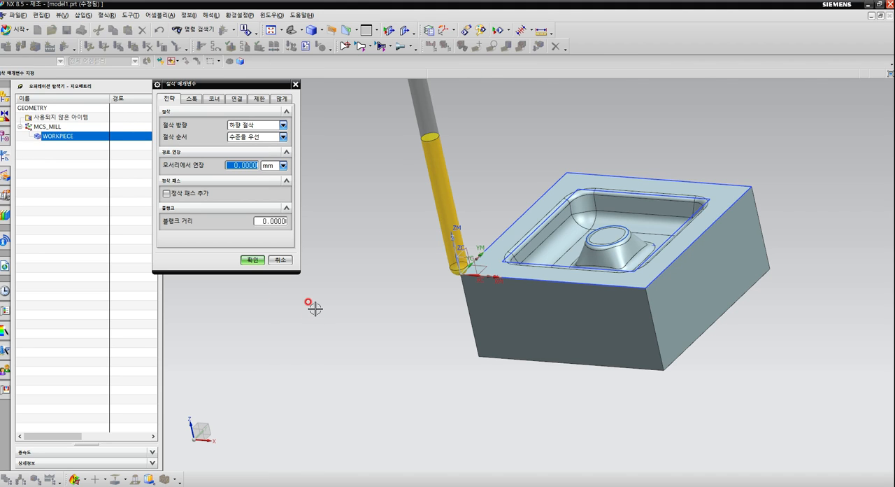
pyautogui.click(193, 98)
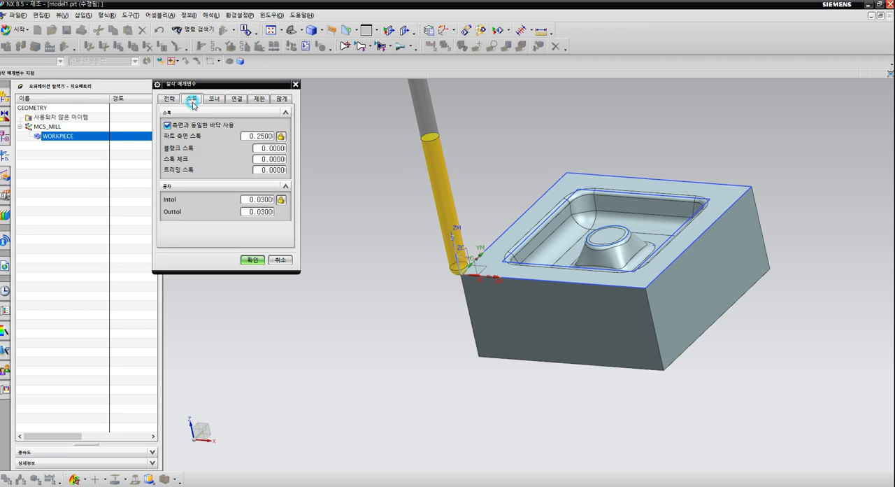
pyautogui.click(259, 136)
pyautogui.write('1000')
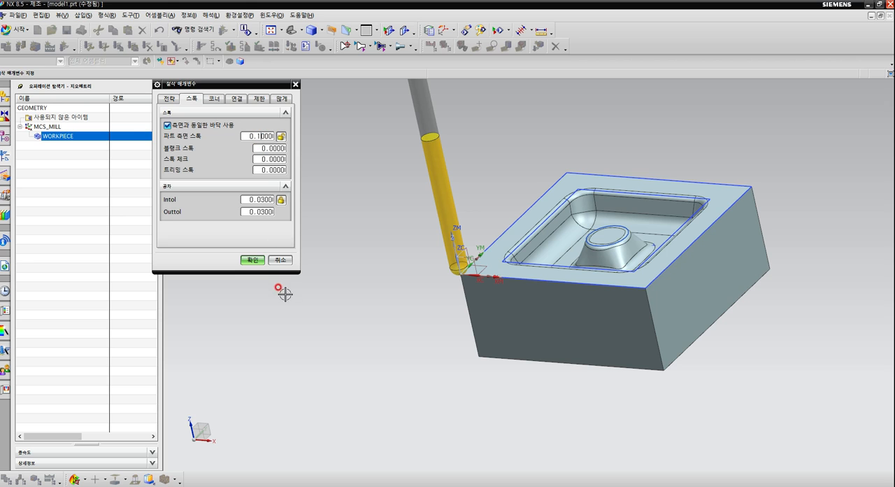
pyautogui.click(256, 263)
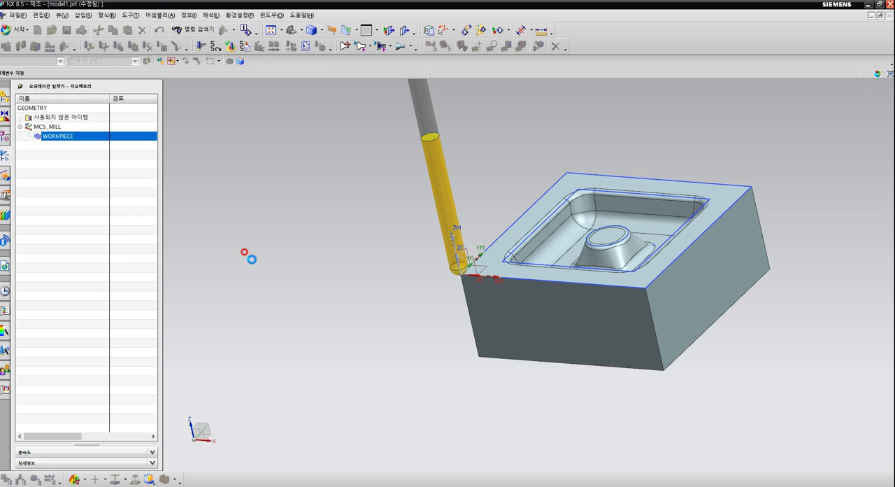
# Generate the CAVITY_MILL tool path, clear its display to compare it with the model, and accept the operation.
pyautogui.moveTo(358, 266); pyautogui.dragTo(353, 276, button='middle')
pyautogui.click(202, 436)
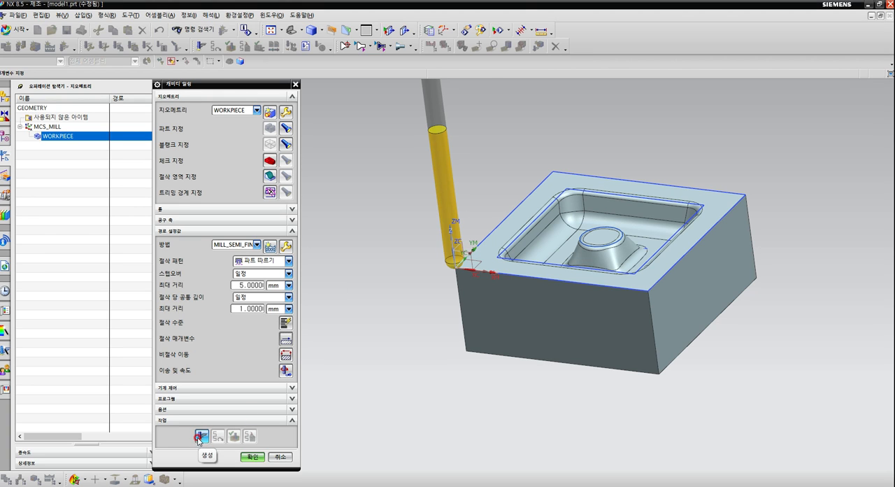
pyautogui.click(198, 437)
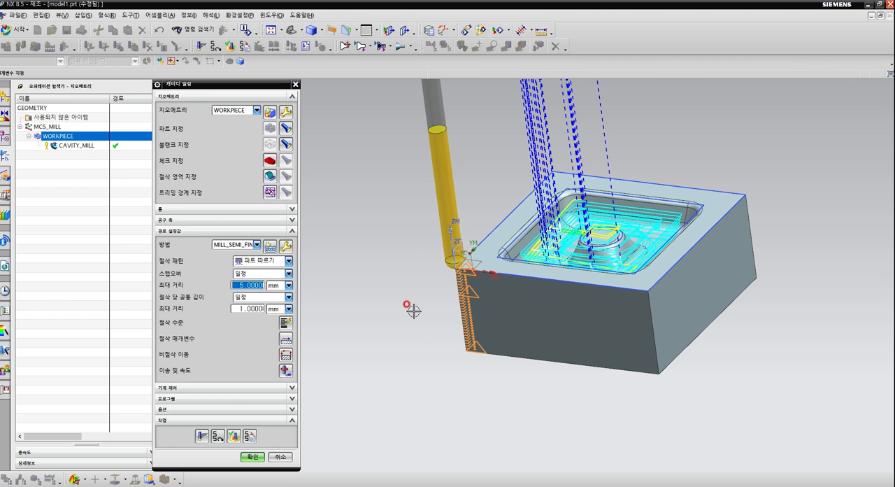
pyautogui.moveTo(413, 311)
pyautogui.mouseDown(button='middle')
pyautogui.moveTo(419, 284)
pyautogui.moveTo(412, 320)
pyautogui.moveTo(416, 307)
pyautogui.moveTo(408, 302)
pyautogui.mouseUp(button='middle')
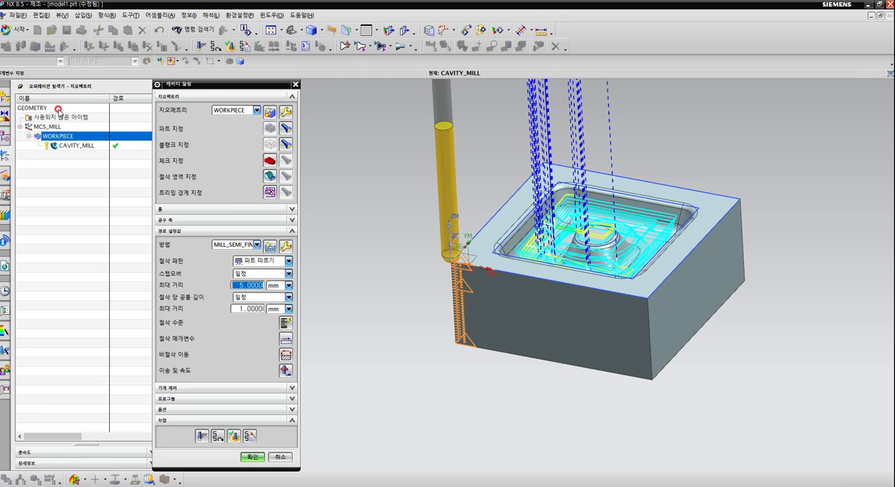
pyautogui.rightClick(63, 194)
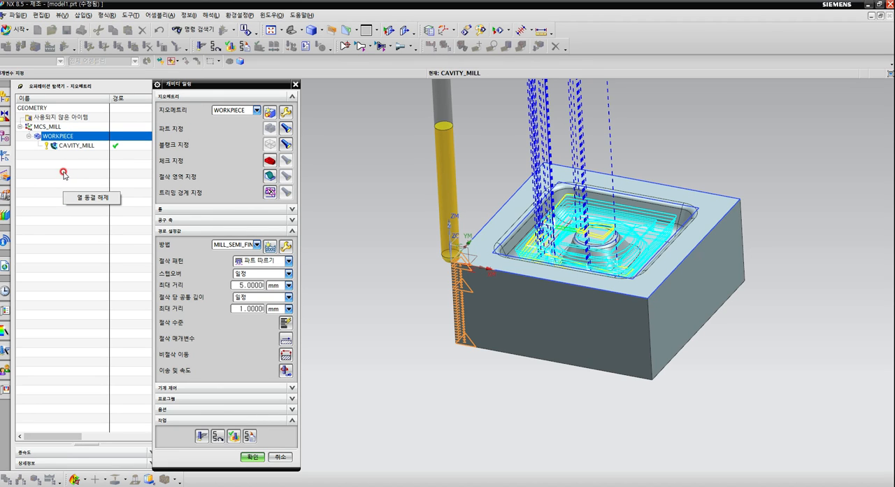
pyautogui.click(63, 180)
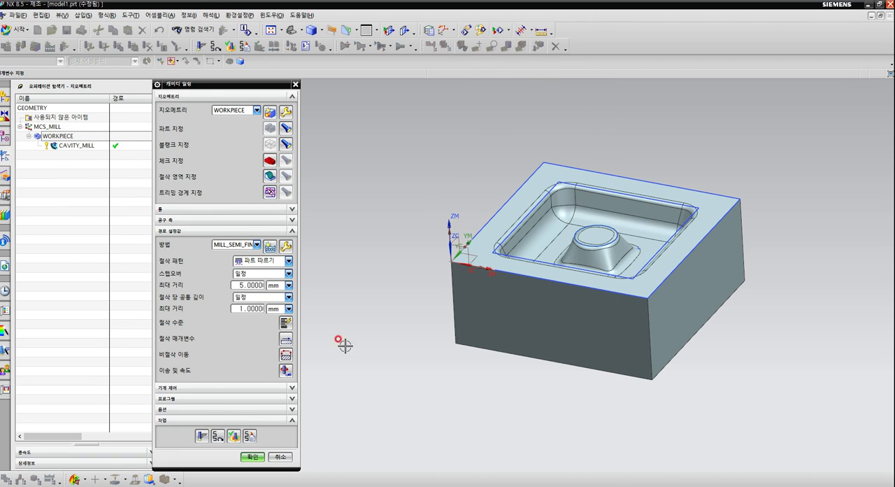
pyautogui.click(202, 438)
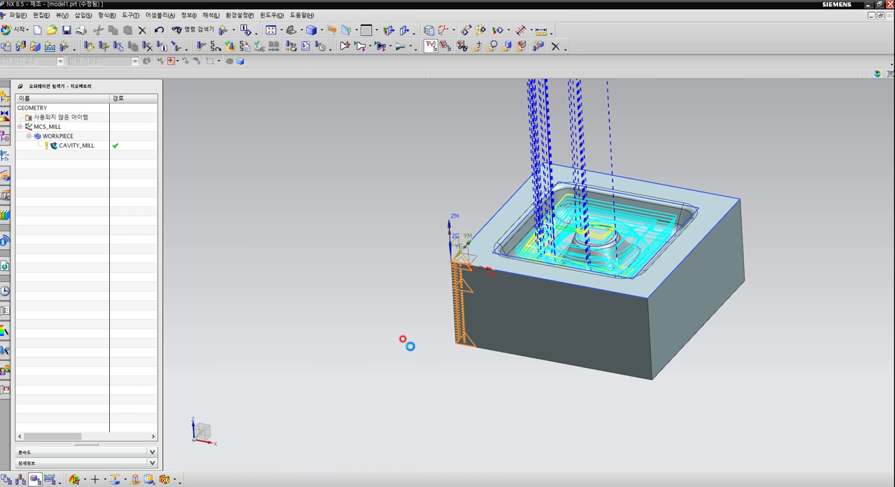
# Show the model in wireframe and examine the depth levels of the cavity tool path from the side.
pyautogui.moveTo(405, 343)
pyautogui.mouseDown(button='middle')
pyautogui.moveTo(421, 336)
pyautogui.moveTo(408, 352)
pyautogui.moveTo(408, 343)
pyautogui.mouseUp(button='middle')
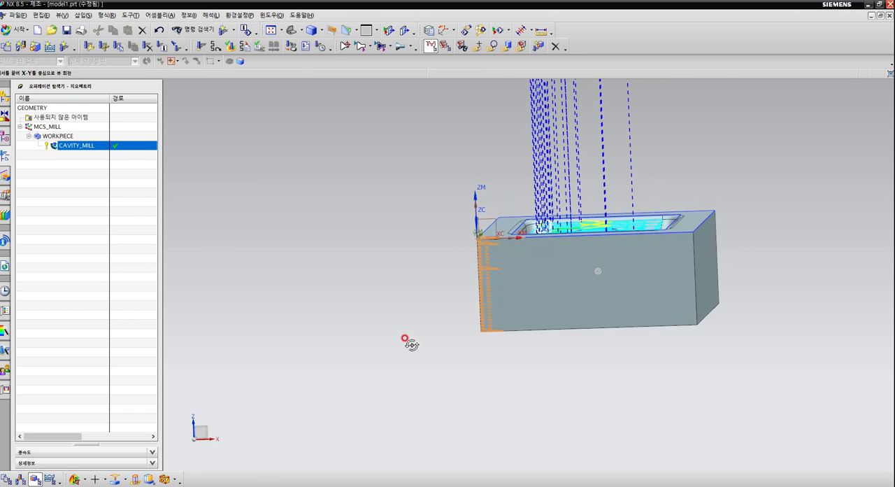
pyautogui.rightClick(753, 164)
pyautogui.click(739, 165)
pyautogui.scroll(5, 675, 258)
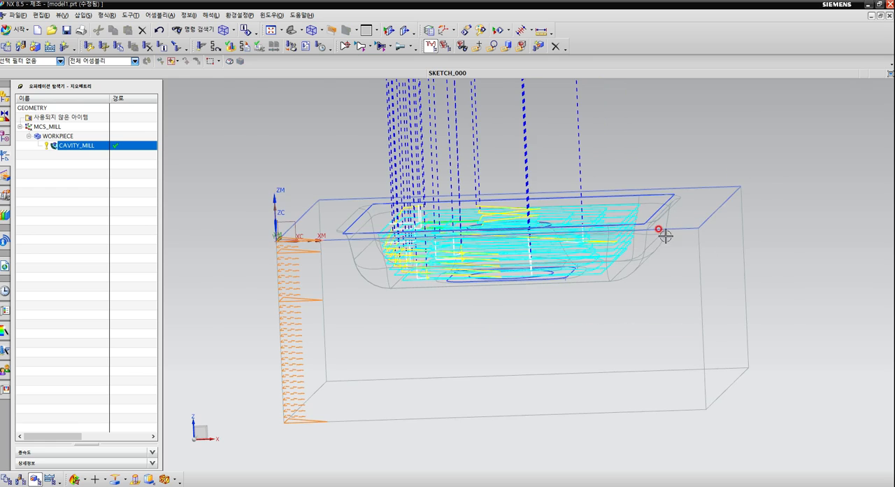
pyautogui.moveTo(598, 270)
pyautogui.mouseDown(button='middle')
pyautogui.moveTo(601, 256)
pyautogui.moveTo(602, 265)
pyautogui.mouseUp(button='middle')
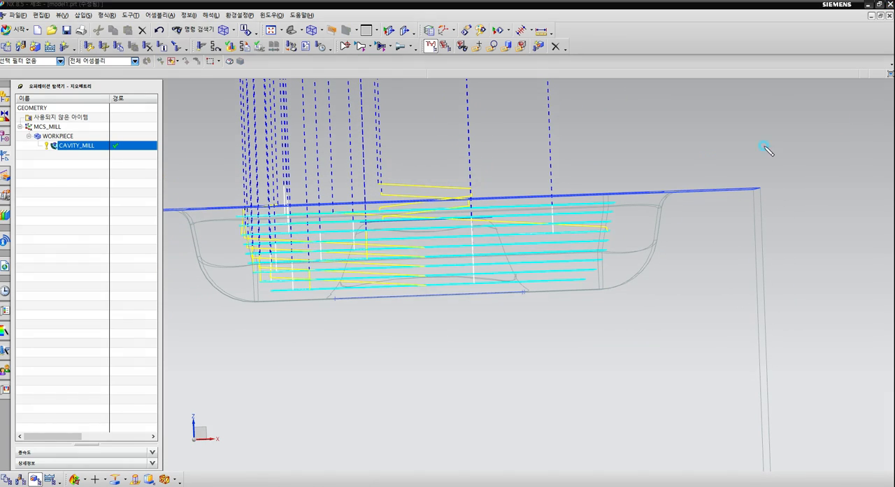
pyautogui.moveTo(608, 202); pyautogui.dragTo(636, 190)
pyautogui.moveTo(608, 229); pyautogui.dragTo(641, 229)
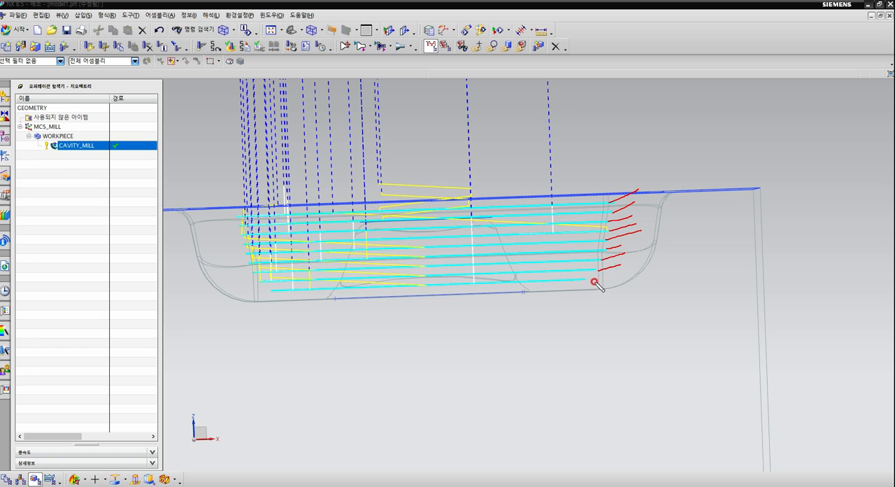
pyautogui.moveTo(586, 279); pyautogui.dragTo(634, 268)
pyautogui.moveTo(598, 291); pyautogui.dragTo(599, 291)
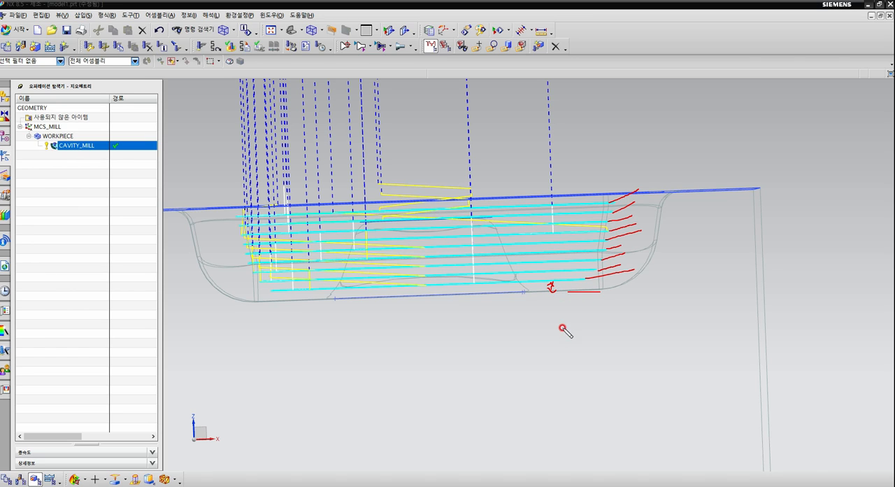
pyautogui.moveTo(552, 330); pyautogui.dragTo(591, 348)
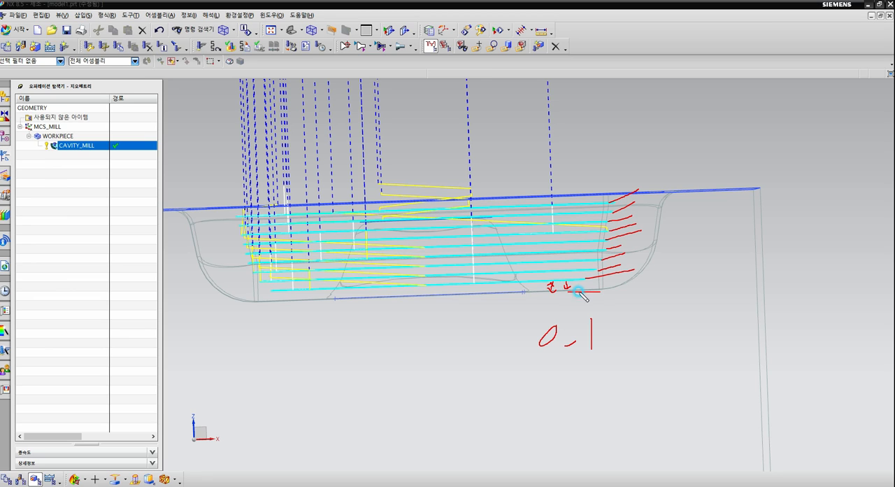
pyautogui.moveTo(621, 300); pyautogui.dragTo(502, 367)
pyautogui.moveTo(510, 318); pyautogui.dragTo(670, 352)
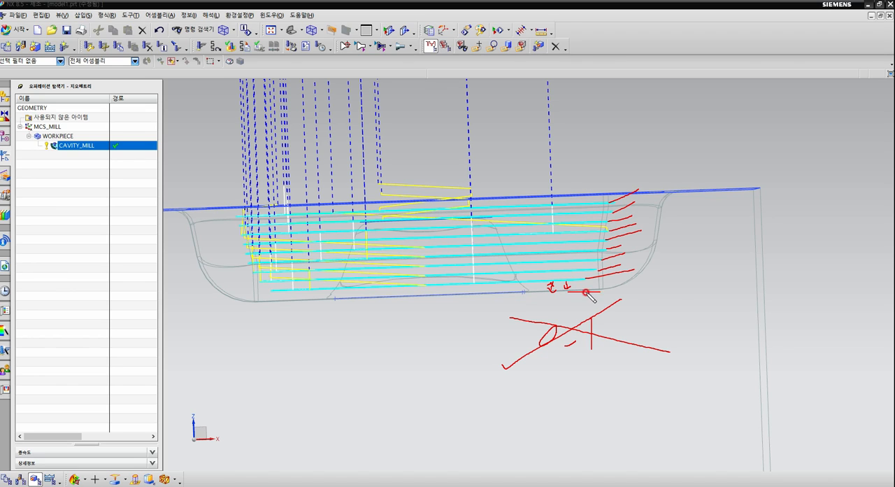
pyautogui.moveTo(665, 276)
pyautogui.mouseDown()
pyautogui.moveTo(668, 304)
pyautogui.moveTo(693, 289)
pyautogui.mouseUp()
pyautogui.moveTo(701, 329); pyautogui.dragTo(685, 325)
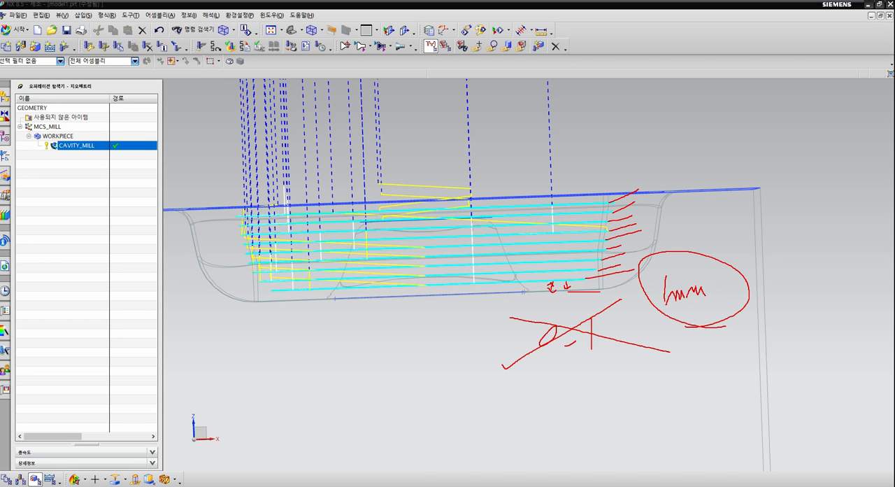
pyautogui.press('Escape')
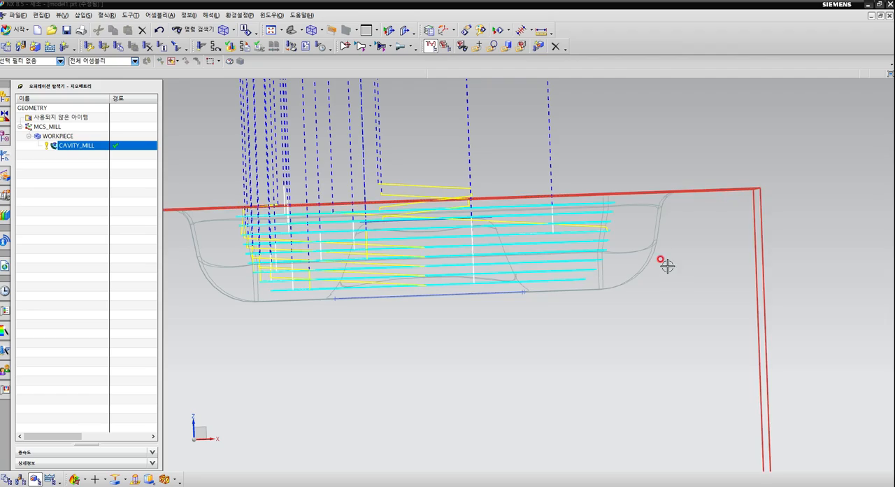
# Return the model to an angled view with shaded display and edges.
pyautogui.moveTo(665, 264)
pyautogui.mouseDown(button='middle')
pyautogui.moveTo(649, 268)
pyautogui.moveTo(598, 348)
pyautogui.moveTo(579, 338)
pyautogui.moveTo(574, 353)
pyautogui.mouseUp(button='middle')
pyautogui.rightClick(696, 121)
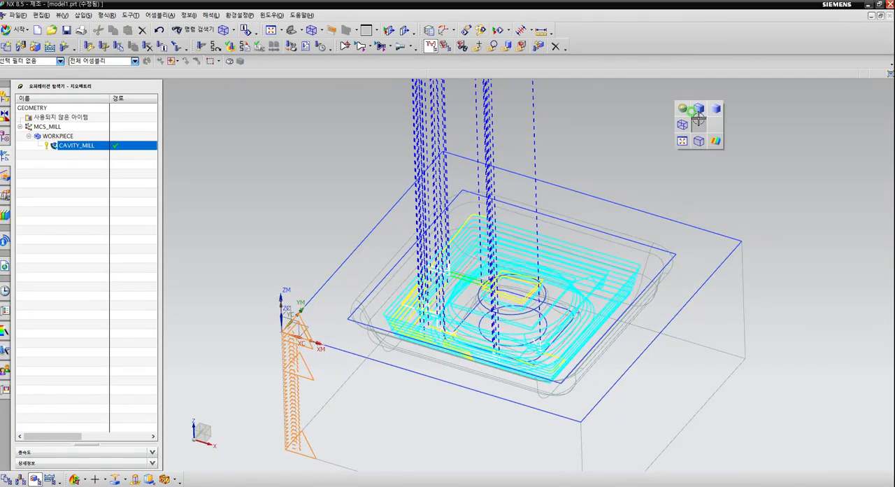
pyautogui.click(697, 112)
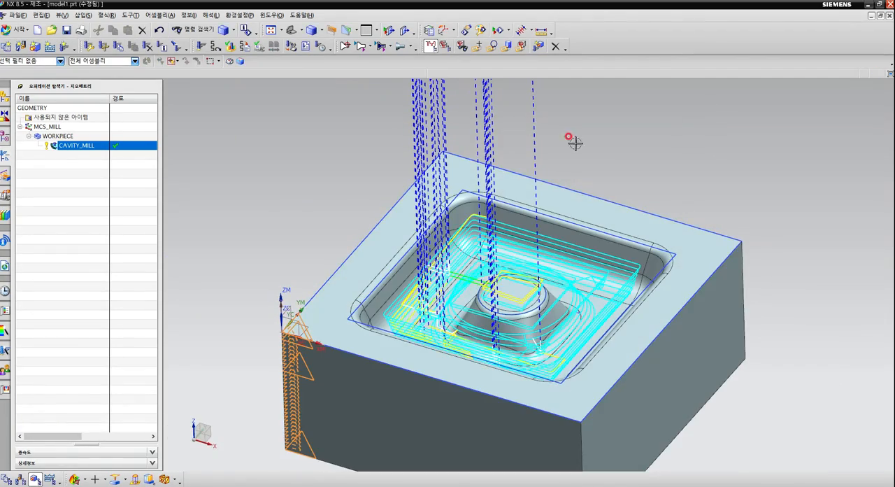
# Create the CONTOUR_AREA operation in mill_contour with program PROGRAM, tool BALL_MILL_6, geometry WORKPIECE and method MILL_FINISH.
pyautogui.click(67, 46)
pyautogui.moveTo(351, 222); pyautogui.dragTo(293, 193, button='middle')
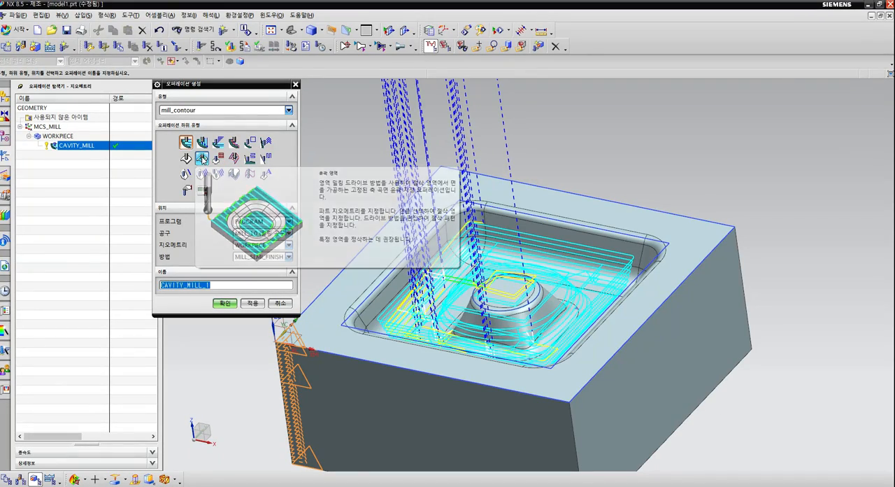
pyautogui.click(201, 158)
pyautogui.moveTo(328, 231); pyautogui.dragTo(371, 210, button='middle')
pyautogui.press('F8')
pyautogui.press('Home')
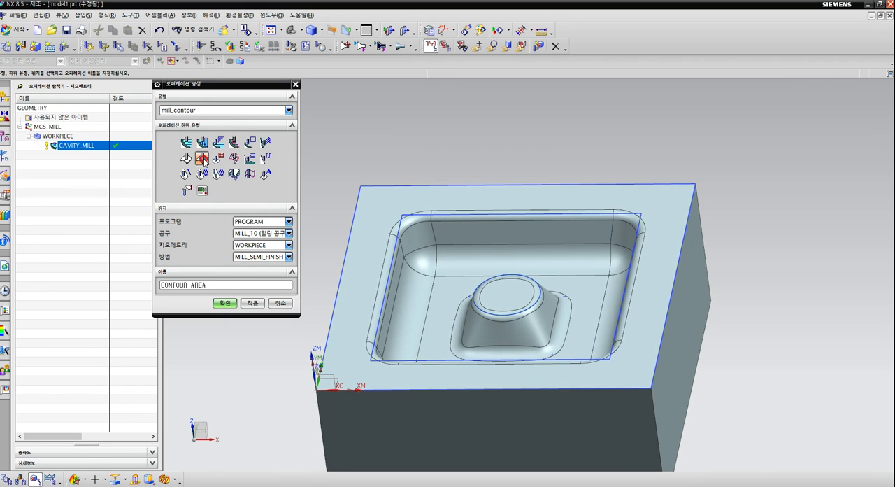
pyautogui.moveTo(467, 150); pyautogui.dragTo(480, 157, button='middle')
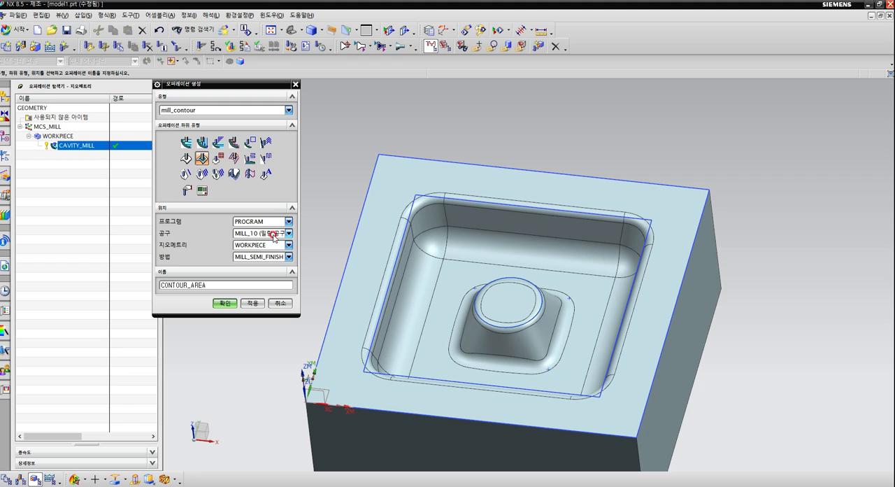
pyautogui.click(288, 234)
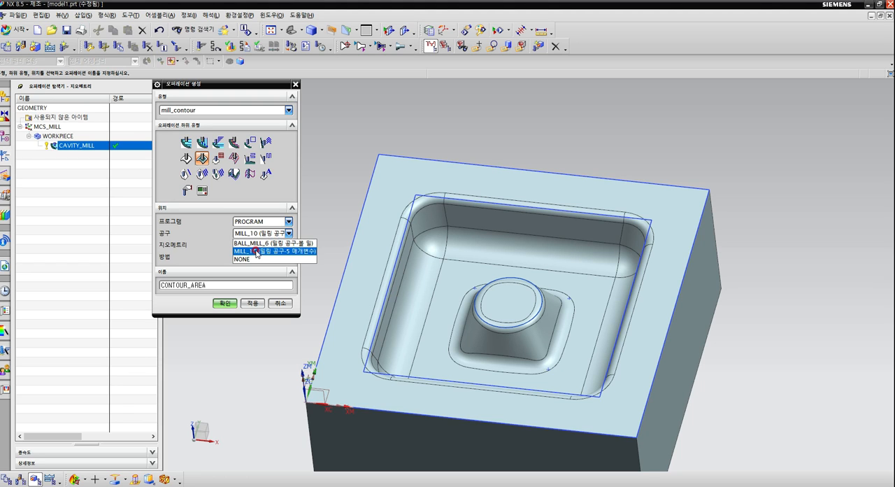
pyautogui.click(259, 243)
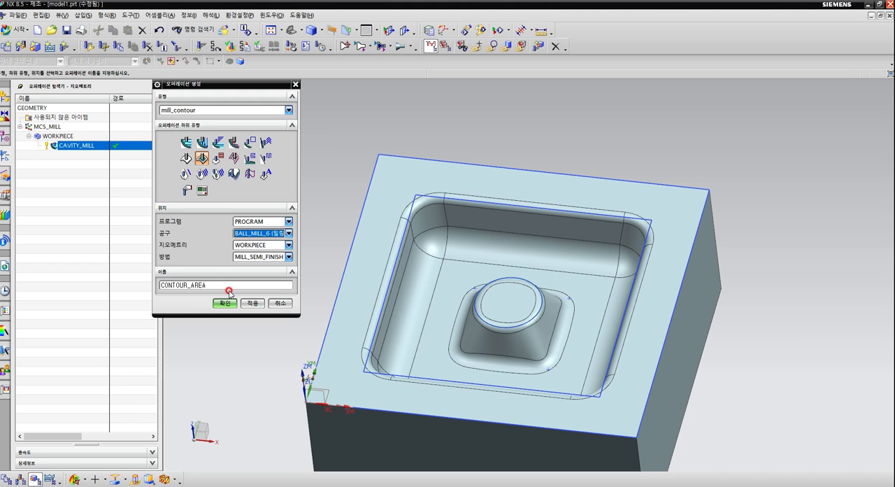
pyautogui.click(288, 257)
pyautogui.click(257, 274)
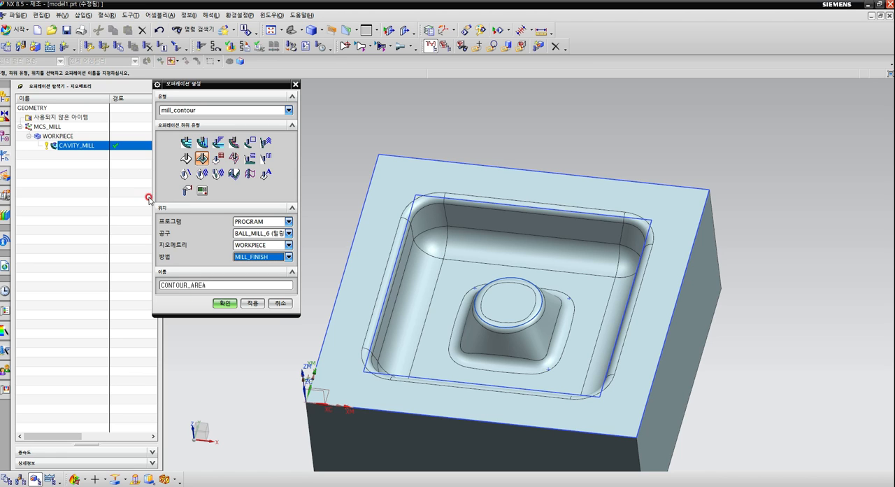
pyautogui.click(222, 304)
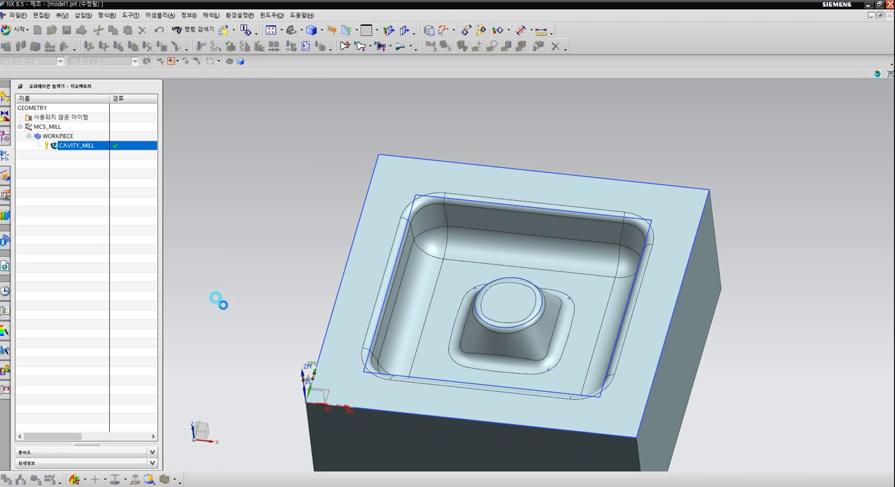
pyautogui.moveTo(481, 239); pyautogui.dragTo(573, 210, button='middle')
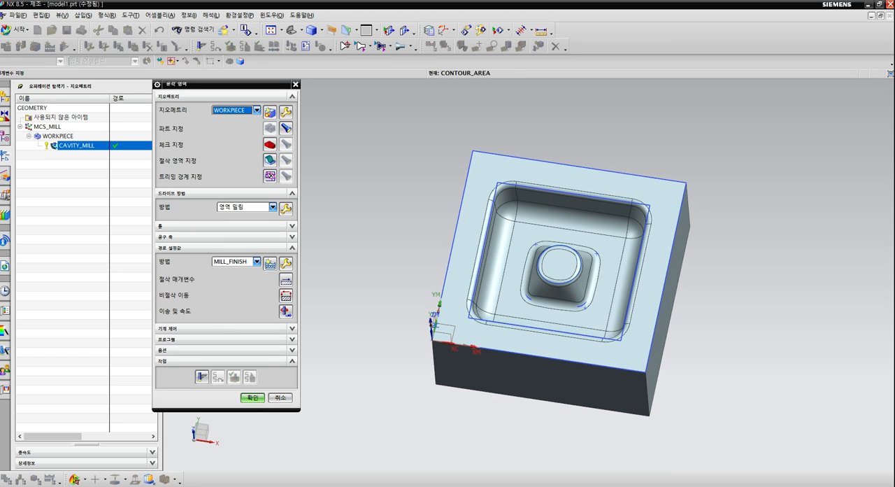
pyautogui.moveTo(273, 85); pyautogui.dragTo(204, 148)
pyautogui.moveTo(197, 107); pyautogui.dragTo(257, 132)
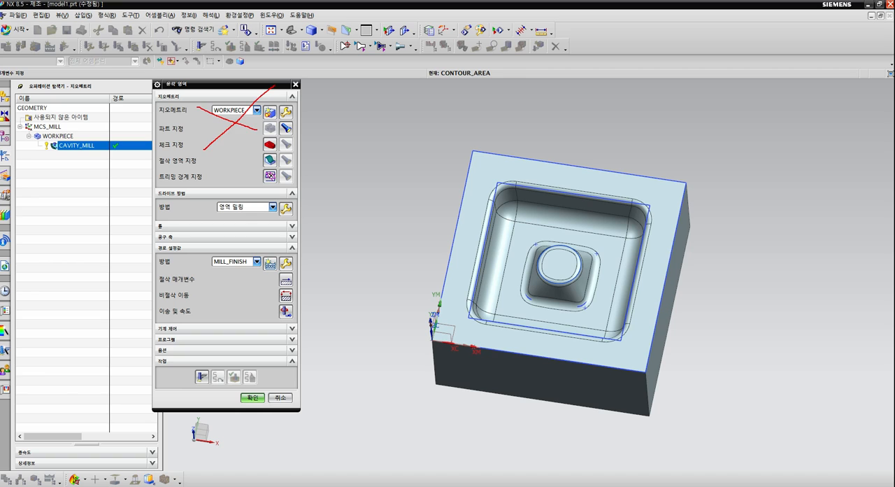
pyautogui.click(814, 124)
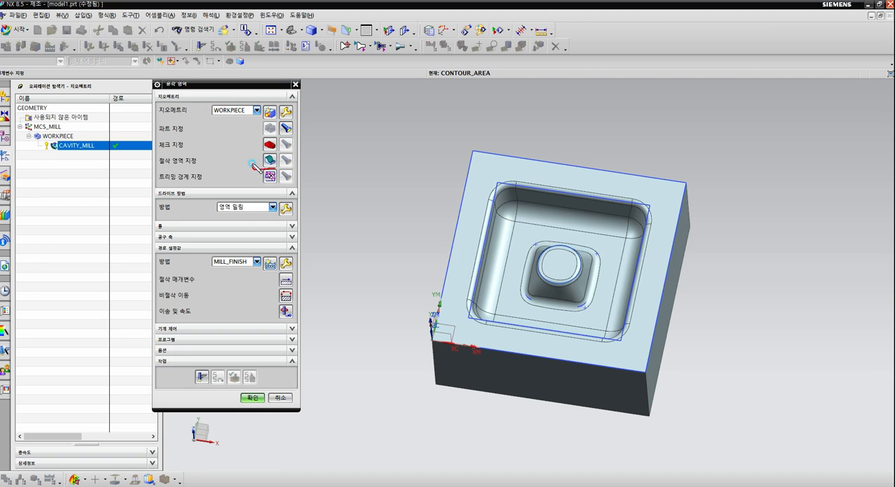
pyautogui.moveTo(278, 155); pyautogui.dragTo(276, 154)
pyautogui.moveTo(156, 167)
pyautogui.mouseDown()
pyautogui.moveTo(202, 158)
pyautogui.moveTo(155, 158)
pyautogui.mouseUp()
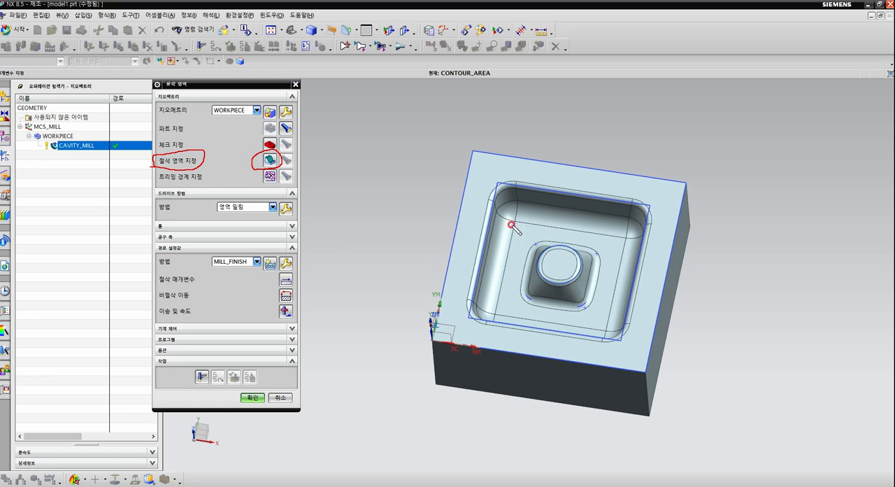
pyautogui.moveTo(498, 195); pyautogui.dragTo(475, 281)
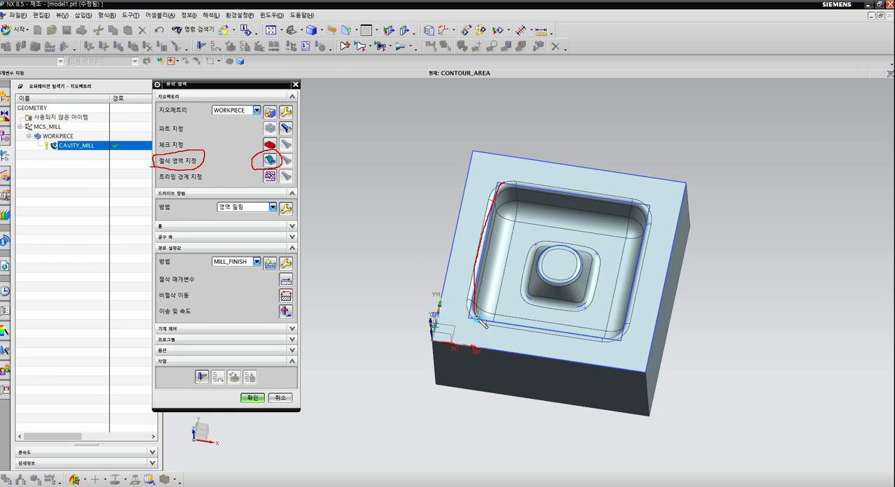
pyautogui.moveTo(476, 319)
pyautogui.mouseDown()
pyautogui.moveTo(603, 337)
pyautogui.moveTo(632, 288)
pyautogui.moveTo(651, 204)
pyautogui.moveTo(527, 184)
pyautogui.moveTo(502, 194)
pyautogui.mouseUp()
pyautogui.press('Escape')
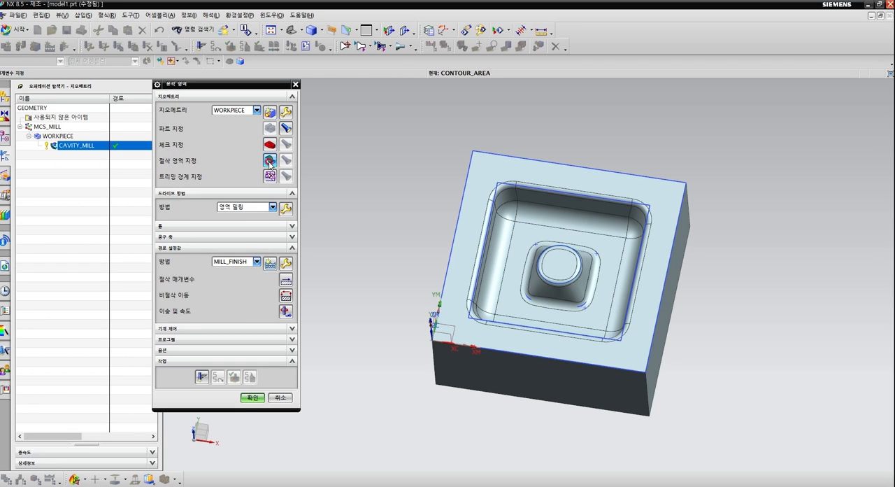
# Specify the cut area as all the cavity and central boss faces, leaving out the block's surrounding top face.
pyautogui.click(269, 163)
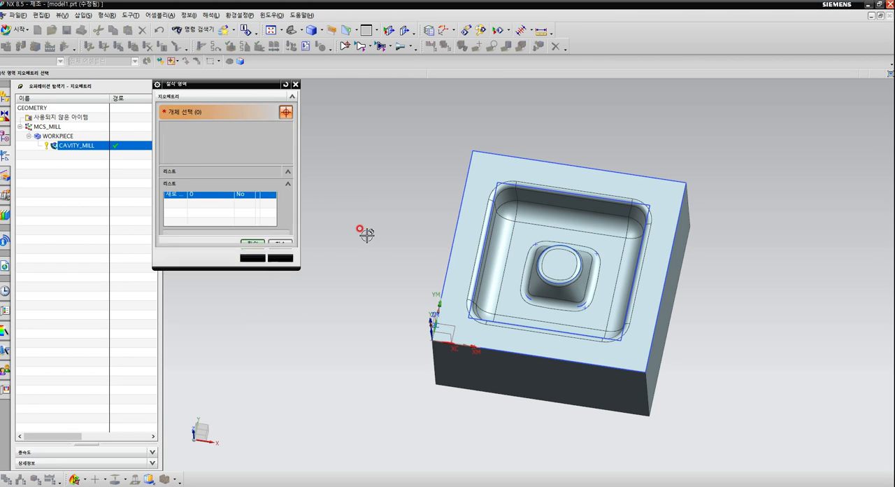
pyautogui.press('F8')
pyautogui.moveTo(372, 259)
pyautogui.mouseDown(button='middle')
pyautogui.moveTo(383, 263)
pyautogui.moveTo(378, 251)
pyautogui.moveTo(384, 254)
pyautogui.mouseUp(button='middle')
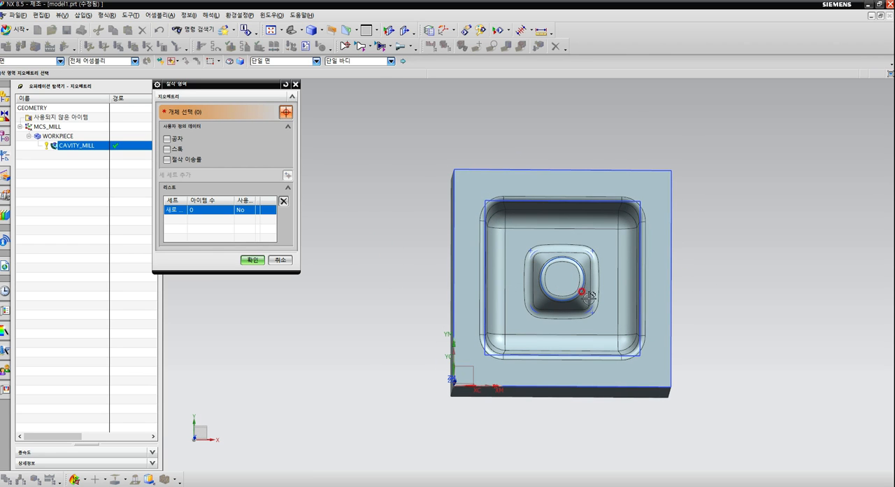
pyautogui.press('F8')
pyautogui.scroll(1, 719, 263)
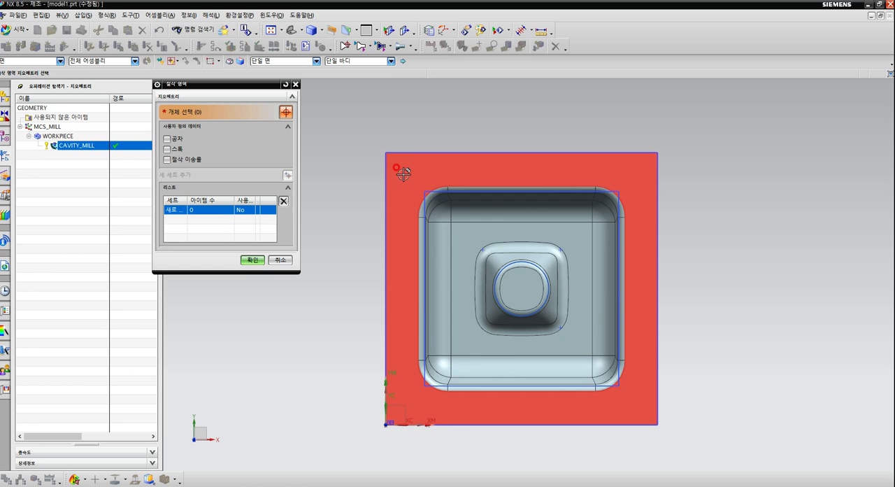
pyautogui.moveTo(404, 172); pyautogui.dragTo(635, 405)
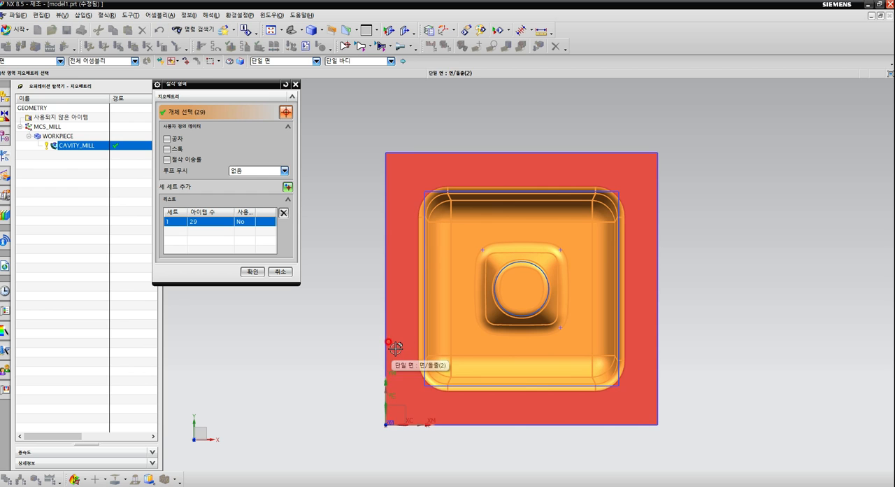
pyautogui.click(252, 272)
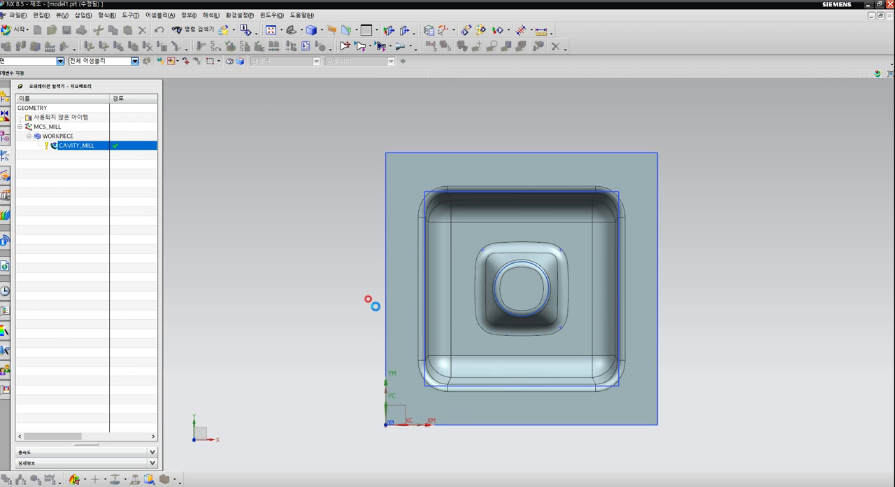
# Set the cut pattern of the area milling drive method to Follow Periphery (외곽 따르기).
pyautogui.press('Home')
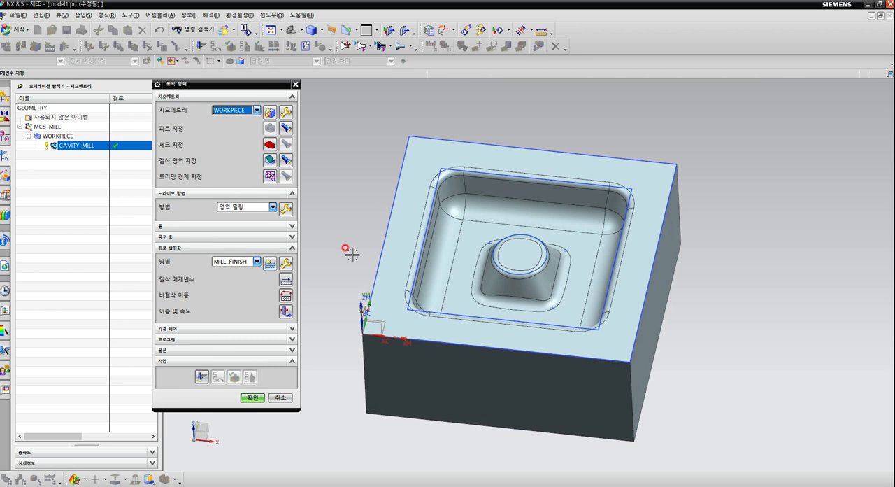
pyautogui.click(286, 209)
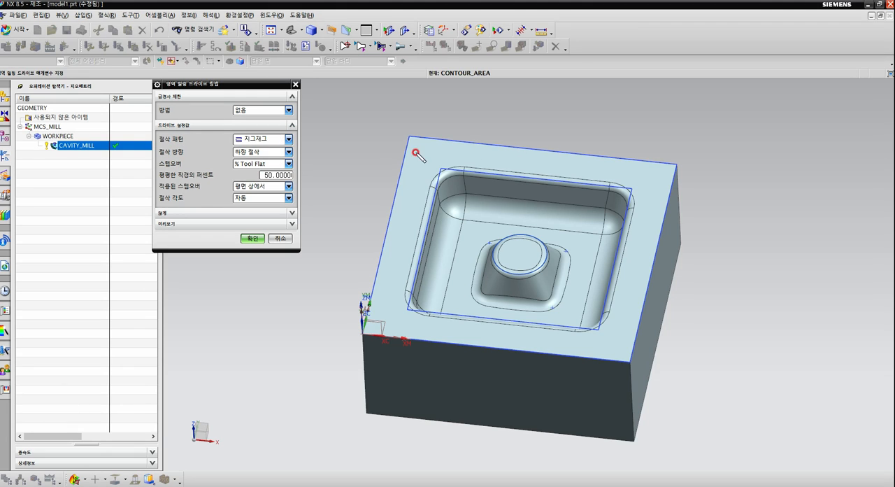
pyautogui.moveTo(426, 151)
pyautogui.mouseDown()
pyautogui.moveTo(439, 156)
pyautogui.moveTo(433, 172)
pyautogui.moveTo(451, 181)
pyautogui.moveTo(471, 171)
pyautogui.mouseUp()
pyautogui.moveTo(560, 336)
pyautogui.mouseDown()
pyautogui.moveTo(480, 343)
pyautogui.moveTo(595, 354)
pyautogui.moveTo(448, 318)
pyautogui.moveTo(623, 330)
pyautogui.moveTo(413, 302)
pyautogui.moveTo(614, 318)
pyautogui.moveTo(479, 289)
pyautogui.mouseUp()
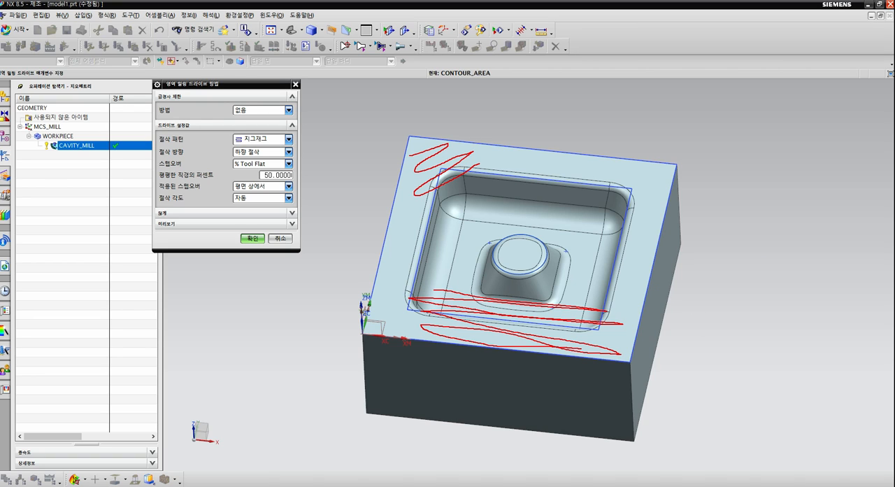
pyautogui.press('Escape')
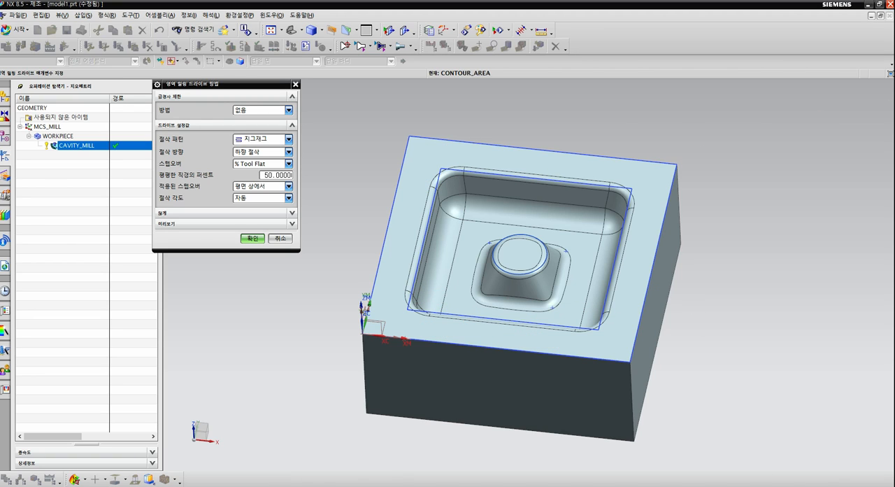
pyautogui.click(287, 140)
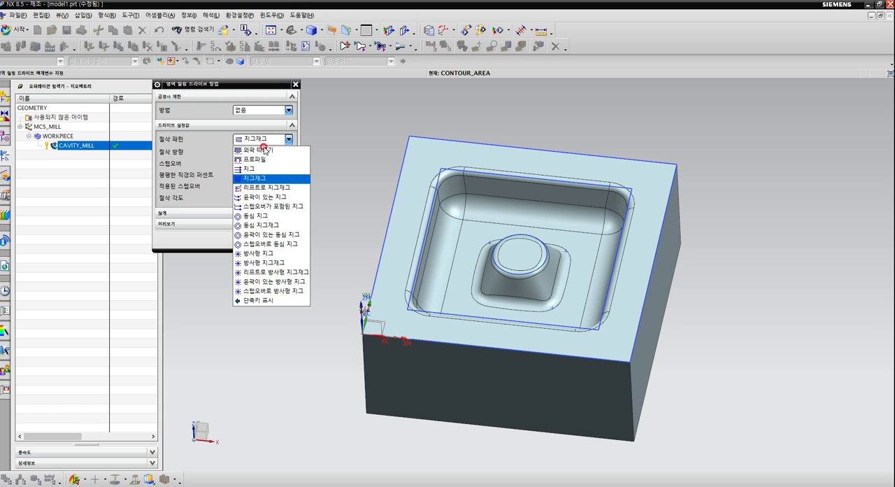
pyautogui.click(267, 151)
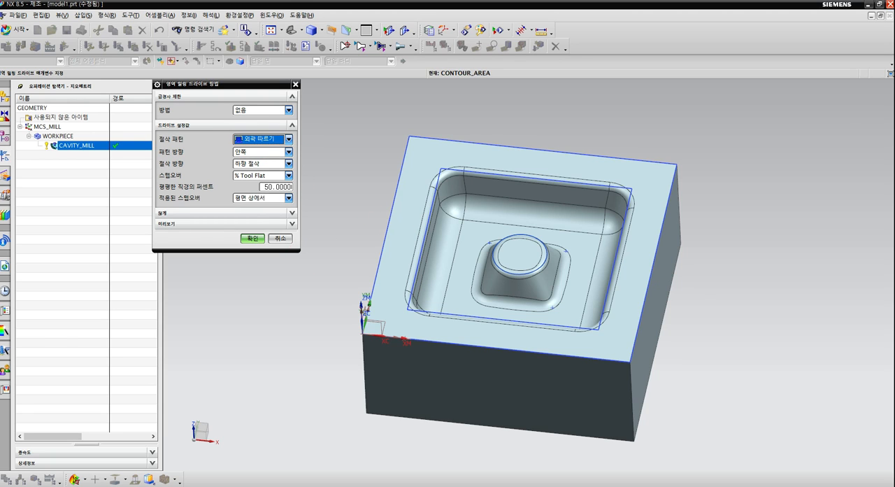
pyautogui.moveTo(466, 171)
pyautogui.mouseDown()
pyautogui.moveTo(440, 184)
pyautogui.moveTo(418, 235)
pyautogui.moveTo(417, 286)
pyautogui.moveTo(450, 318)
pyautogui.moveTo(541, 324)
pyautogui.moveTo(596, 292)
pyautogui.moveTo(621, 200)
pyautogui.moveTo(502, 179)
pyautogui.moveTo(429, 234)
pyautogui.moveTo(441, 305)
pyautogui.moveTo(557, 320)
pyautogui.moveTo(601, 227)
pyautogui.moveTo(482, 190)
pyautogui.moveTo(453, 290)
pyautogui.moveTo(570, 316)
pyautogui.moveTo(570, 211)
pyautogui.moveTo(455, 260)
pyautogui.moveTo(576, 311)
pyautogui.moveTo(493, 214)
pyautogui.moveTo(469, 281)
pyautogui.moveTo(563, 293)
pyautogui.moveTo(564, 234)
pyautogui.mouseUp()
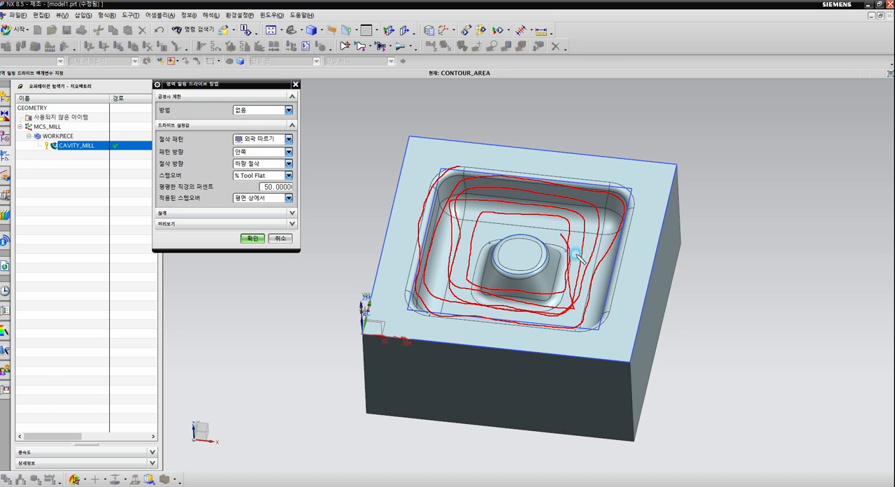
pyautogui.press('Escape')
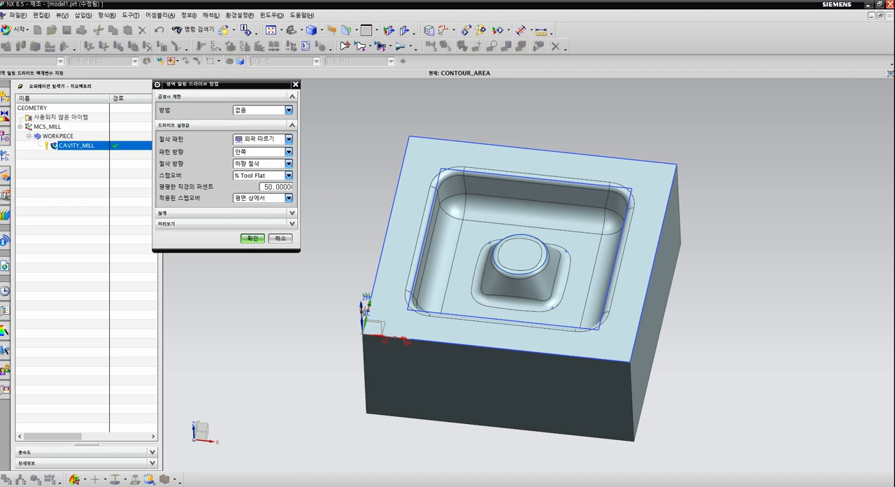
# Set the drive stepover to Constant (일정), enter its maximum distance in mm, and accept the area milling settings.
pyautogui.moveTo(534, 209); pyautogui.dragTo(595, 248, button='middle')
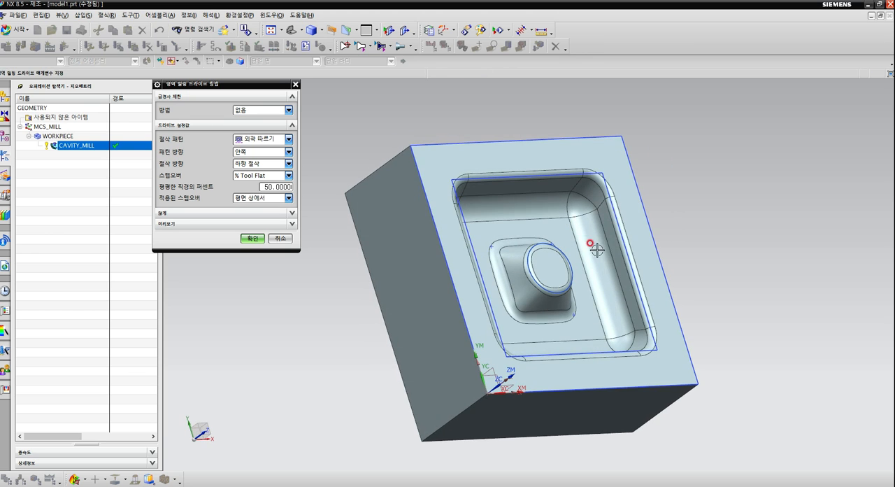
pyautogui.moveTo(563, 222); pyautogui.dragTo(451, 217, button='middle')
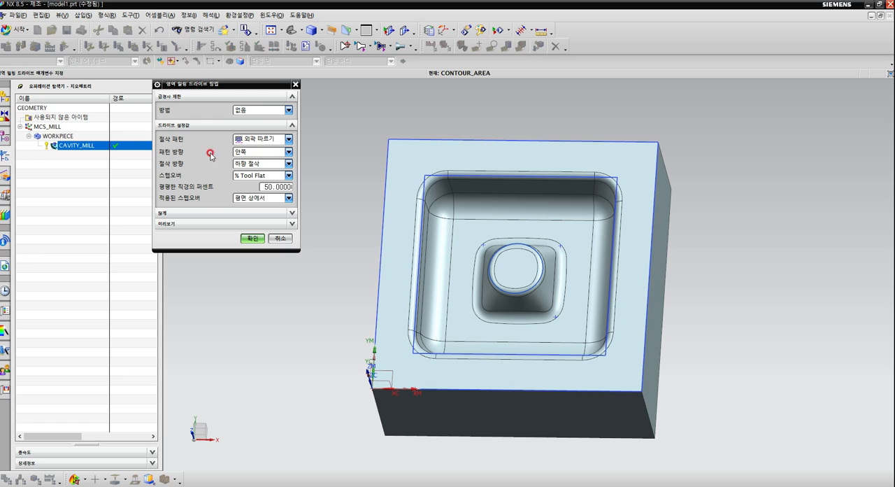
pyautogui.moveTo(334, 200); pyautogui.dragTo(335, 196, button='middle')
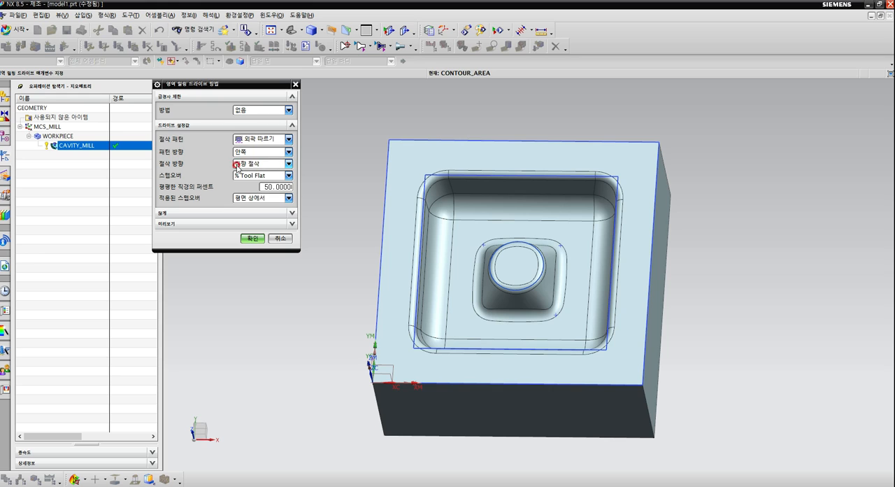
pyautogui.click(280, 174)
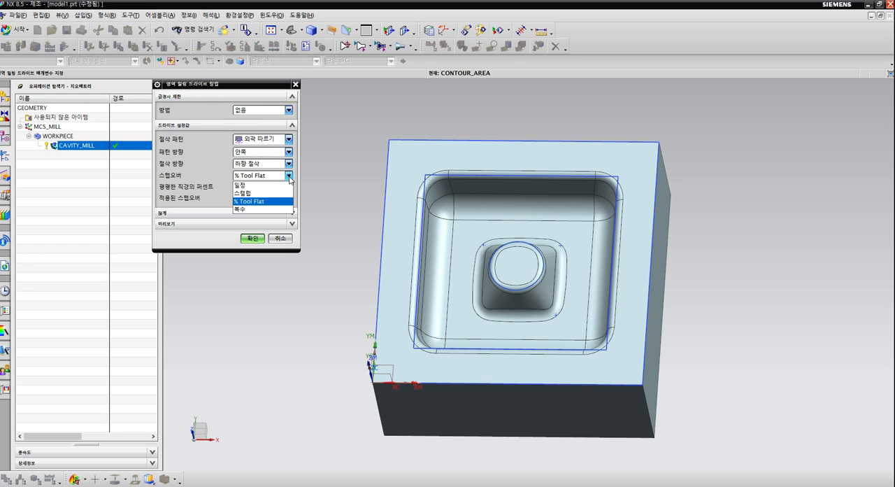
pyautogui.click(246, 182)
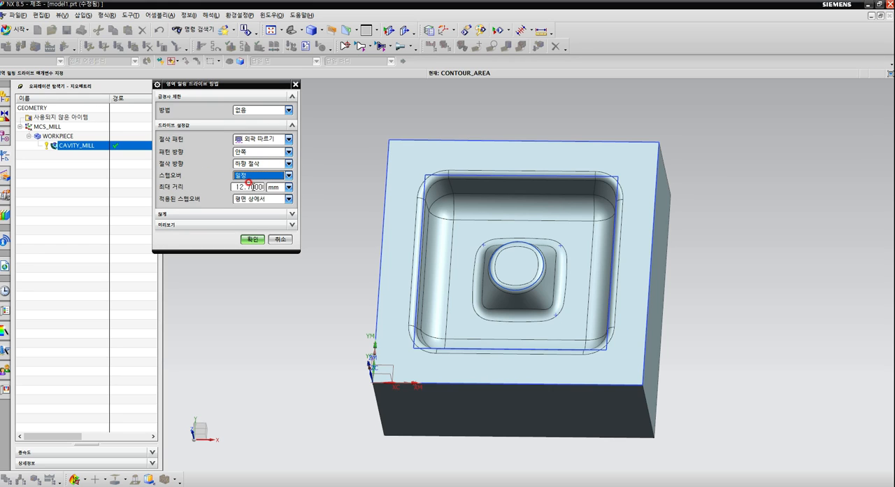
pyautogui.moveTo(232, 186); pyautogui.dragTo(260, 187)
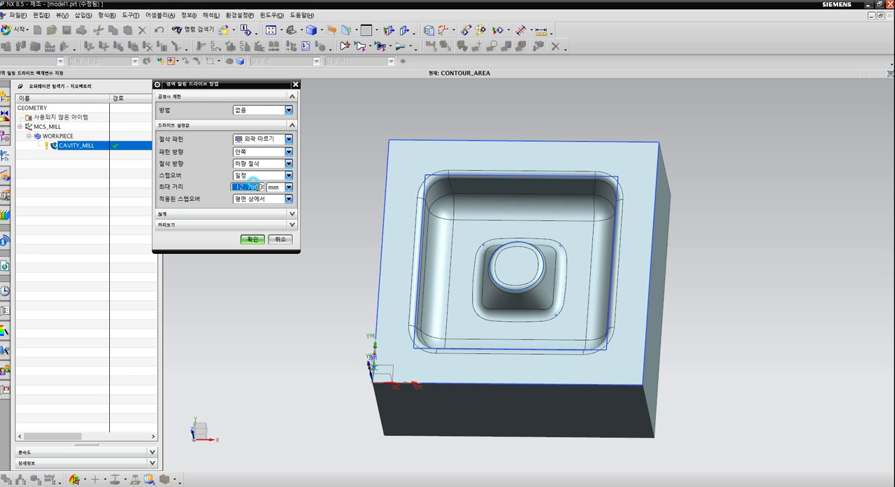
pyautogui.click(290, 240)
pyautogui.click(249, 239)
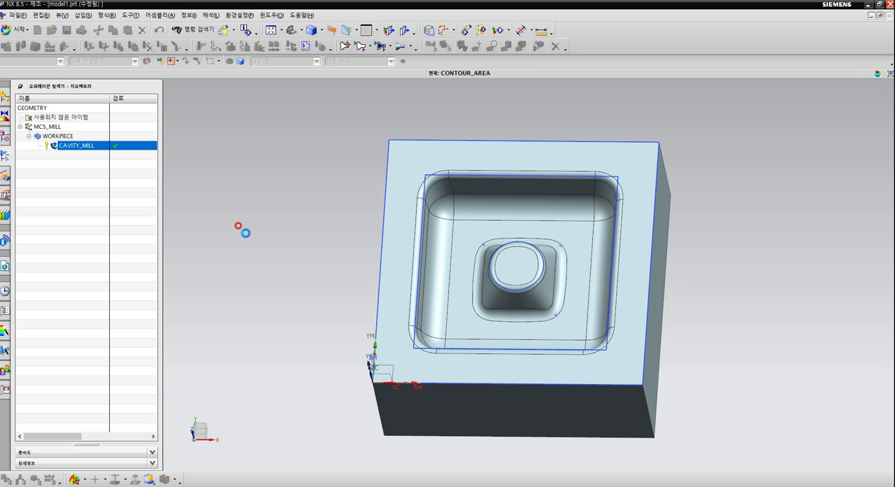
# Set the spindle speed to 3600 rpm, enter the cutting feed rate, and accept the feeds and speeds.
pyautogui.moveTo(339, 262)
pyautogui.mouseDown(button='middle')
pyautogui.moveTo(343, 247)
pyautogui.moveTo(347, 254)
pyautogui.mouseUp(button='middle')
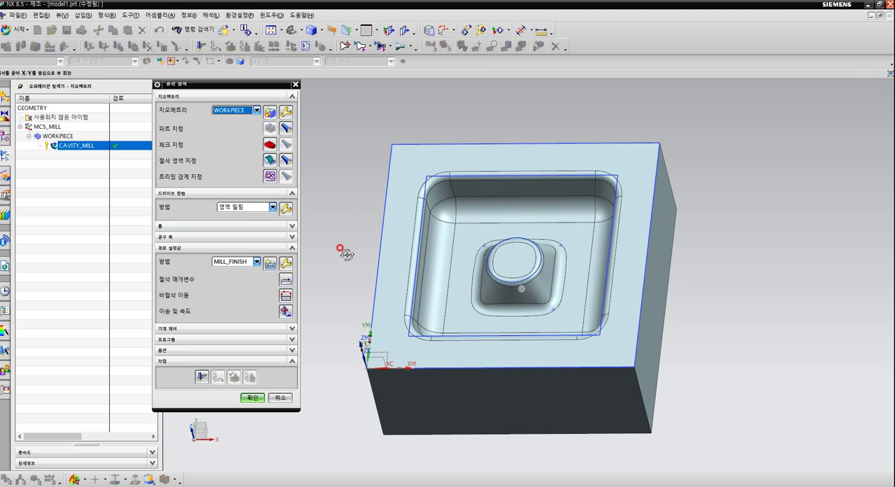
pyautogui.click(286, 312)
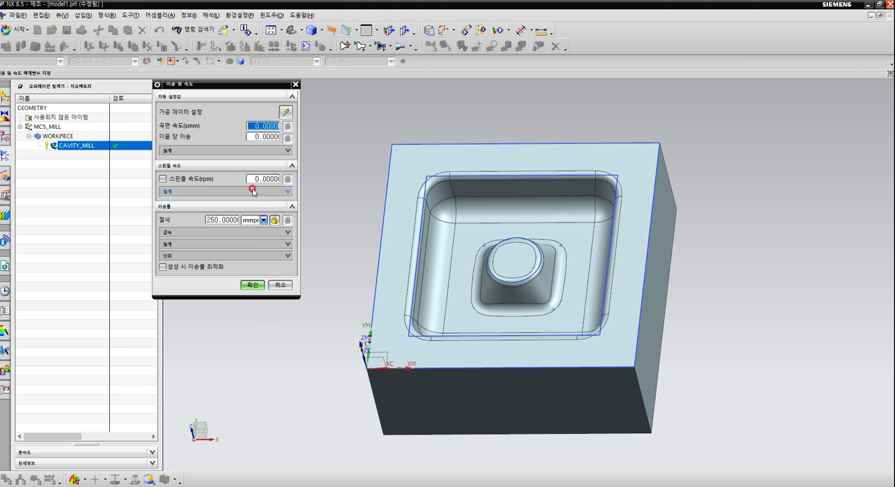
pyautogui.click(249, 179)
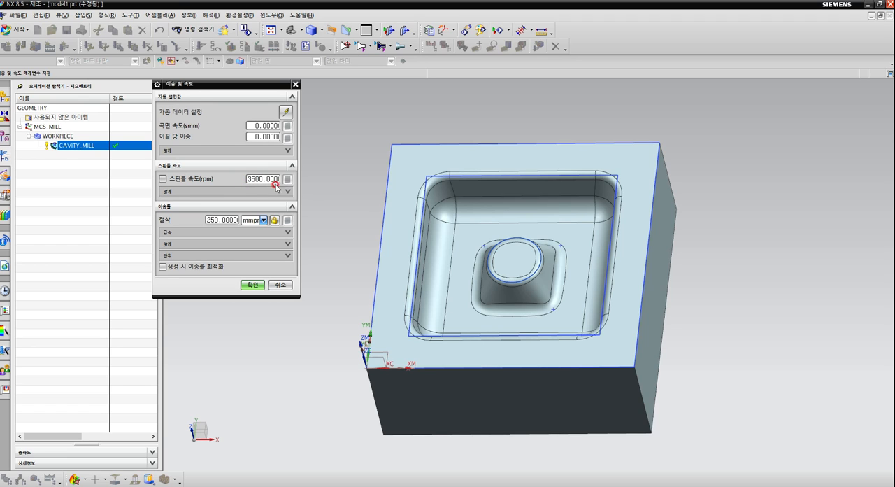
pyautogui.click(215, 217)
pyautogui.write('80')
pyautogui.click(253, 285)
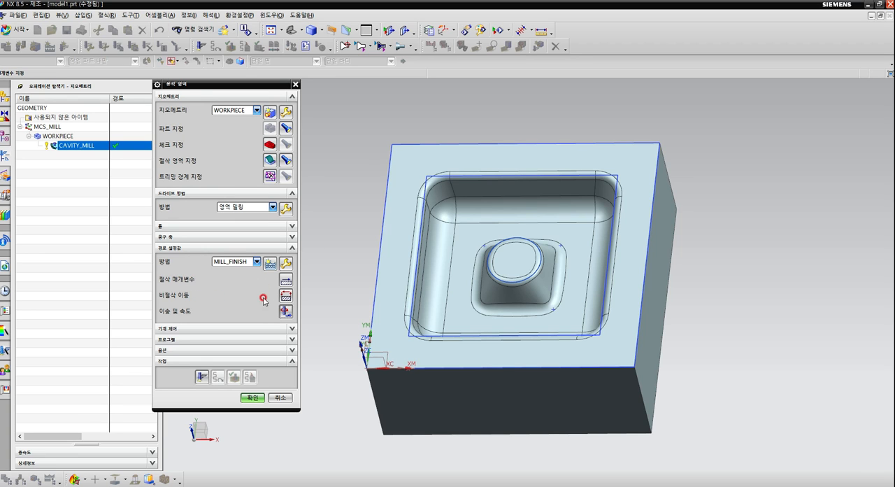
# Review the engage settings of the non-cutting moves and the stock and tolerance values of the cutting parameters.
pyautogui.click(285, 295)
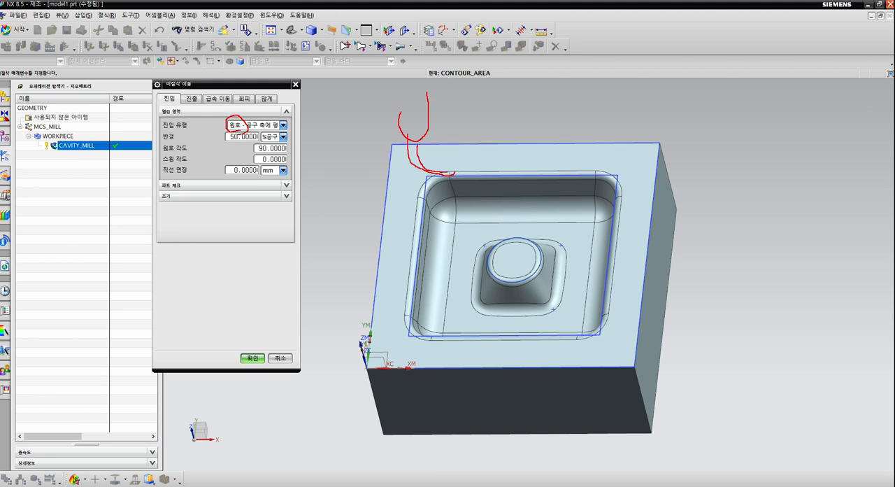
pyautogui.click(250, 358)
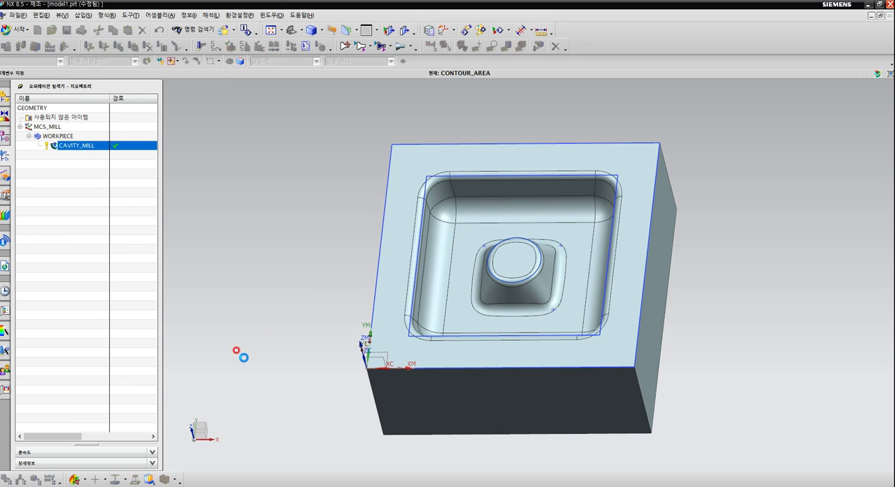
pyautogui.click(284, 279)
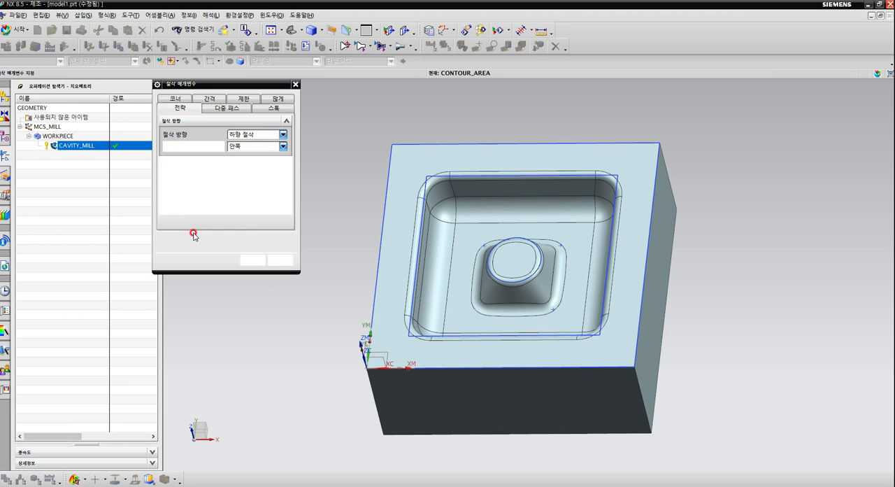
pyautogui.click(273, 108)
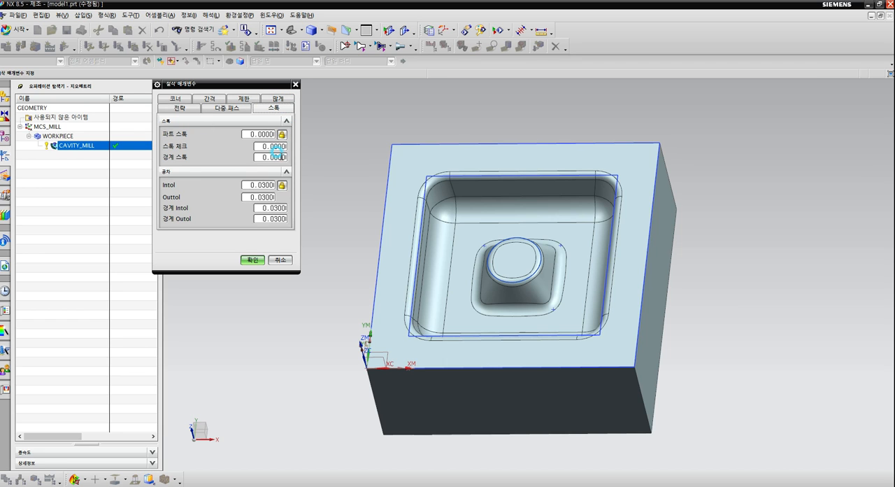
pyautogui.click(252, 260)
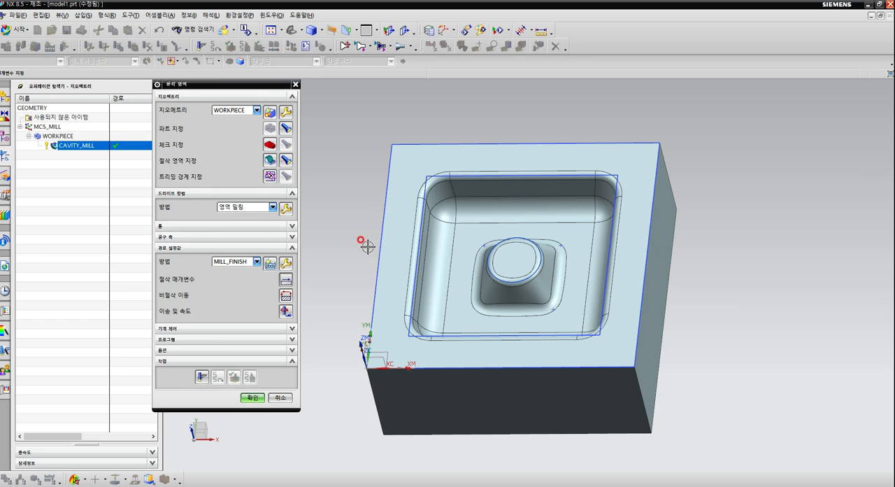
# Generate the CONTOUR_AREA tool path and examine the spacing of its passes around the boss and on the cavity floor.
pyautogui.moveTo(367, 246)
pyautogui.mouseDown(button='middle')
pyautogui.moveTo(360, 215)
pyautogui.moveTo(361, 235)
pyautogui.mouseUp(button='middle')
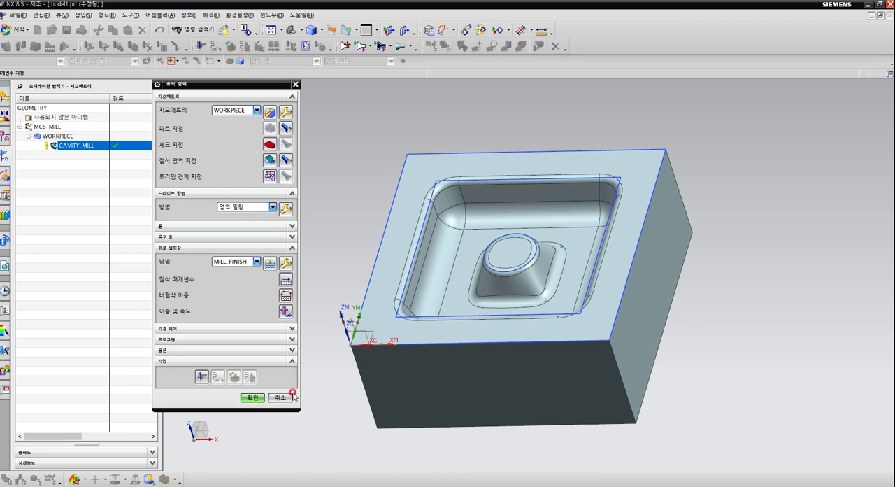
pyautogui.click(200, 376)
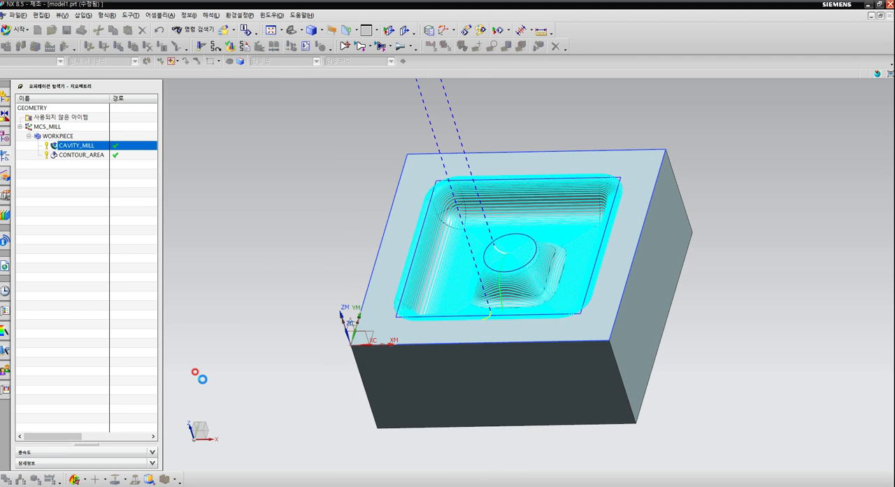
pyautogui.moveTo(443, 335)
pyautogui.mouseDown(button='middle')
pyautogui.moveTo(483, 346)
pyautogui.moveTo(485, 331)
pyautogui.mouseUp(button='middle')
pyautogui.scroll(5, 587, 237)
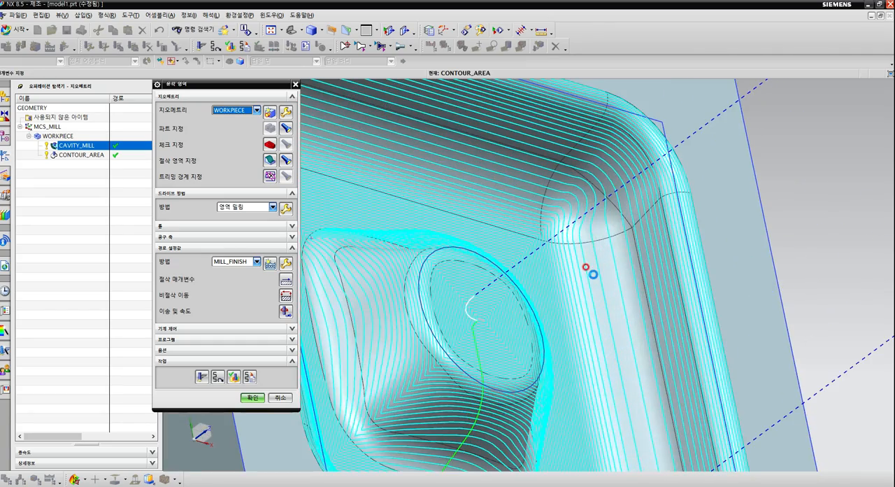
pyautogui.moveTo(591, 271); pyautogui.dragTo(573, 344, button='middle')
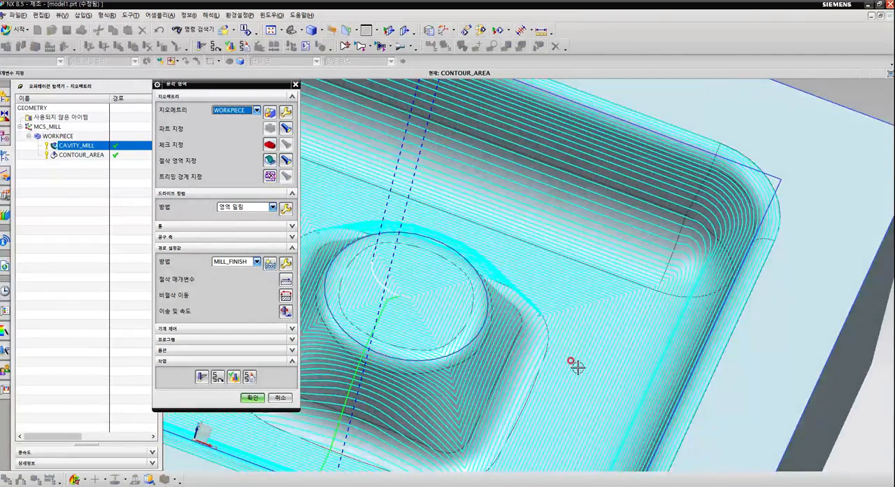
pyautogui.scroll(5, 578, 366)
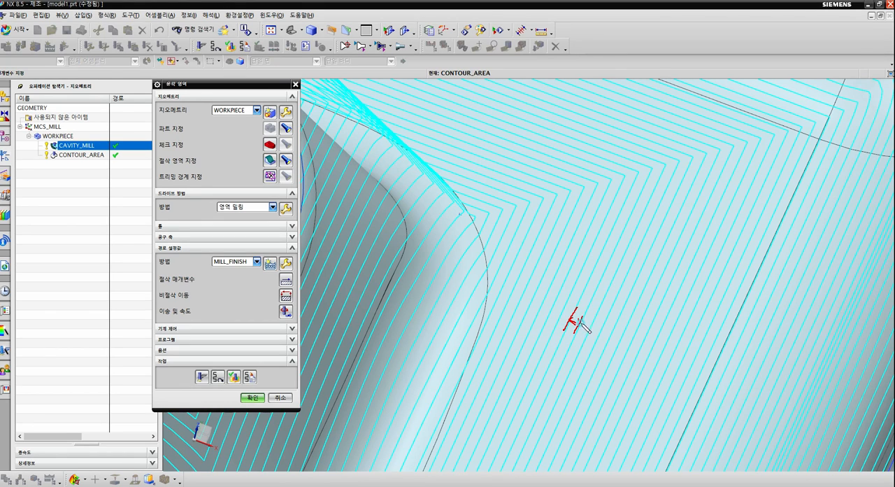
pyautogui.moveTo(602, 334); pyautogui.dragTo(611, 308)
pyautogui.press('Escape')
pyautogui.scroll(-7, 561, 173)
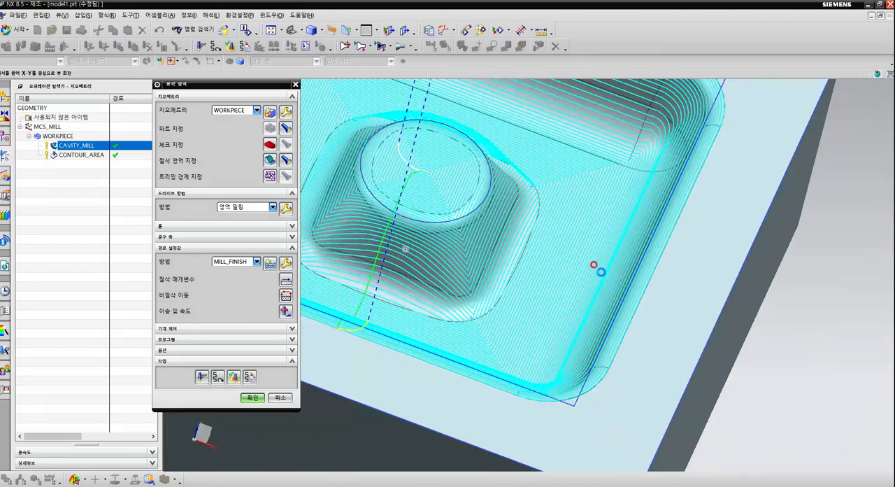
# Examine the follow-periphery passes along the cavity's side wall and in its corner fillet.
pyautogui.moveTo(598, 270); pyautogui.dragTo(630, 282, button='middle')
pyautogui.scroll(3, 627, 280)
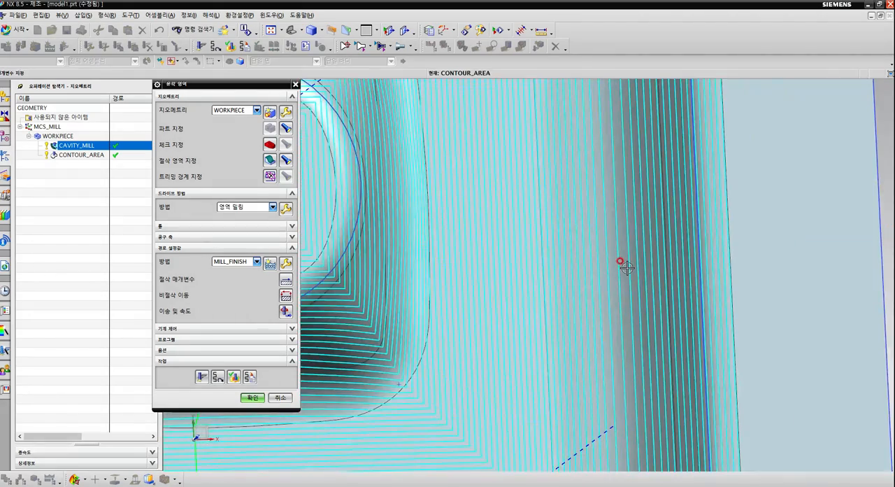
pyautogui.moveTo(627, 278); pyautogui.dragTo(620, 233, button='middle')
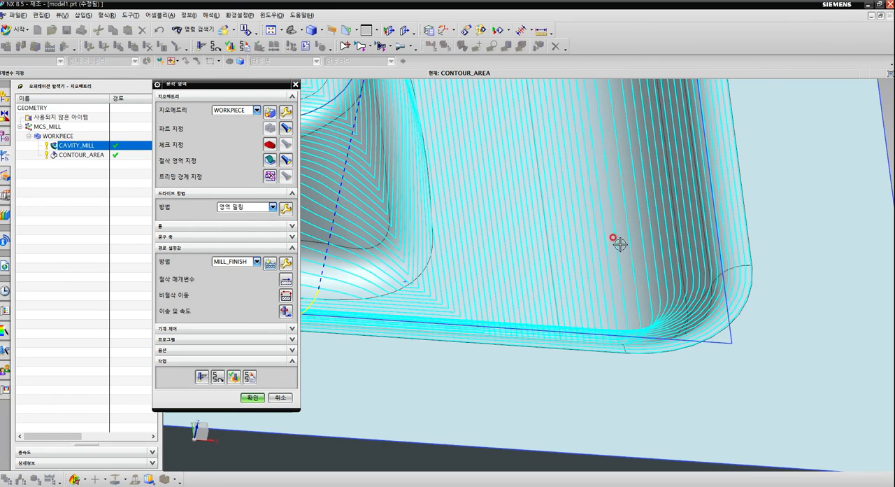
pyautogui.scroll(2, 622, 250)
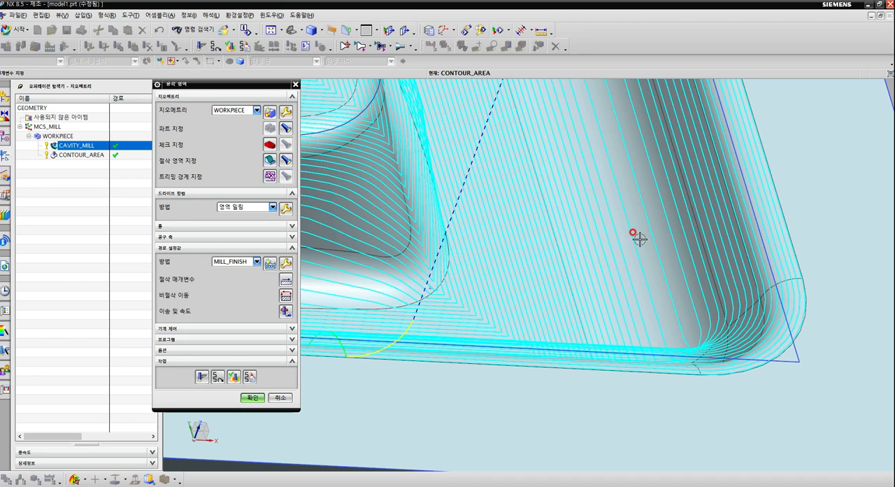
pyautogui.scroll(-3, 622, 261)
pyautogui.moveTo(619, 266); pyautogui.dragTo(532, 272, button='middle')
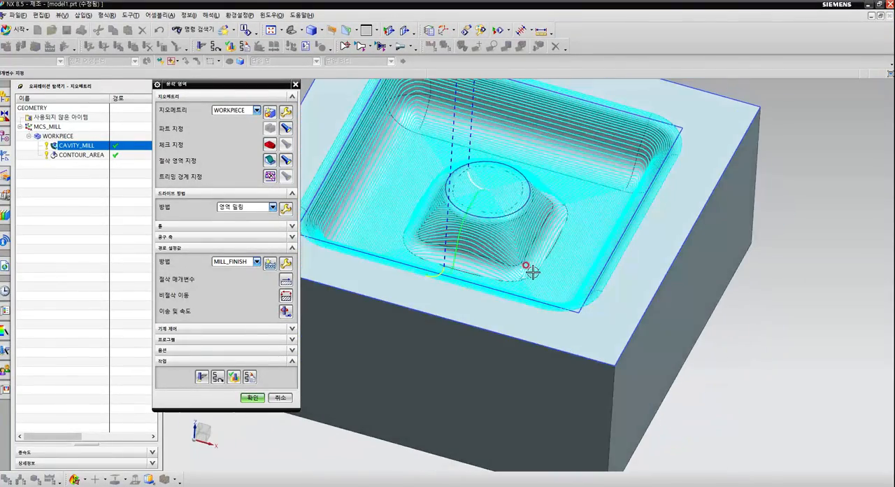
# Change the area milling cut pattern to Zig-Zag (지그재그), specify a cut angle of 45 degrees from XC, and accept the drive settings.
pyautogui.click(286, 208)
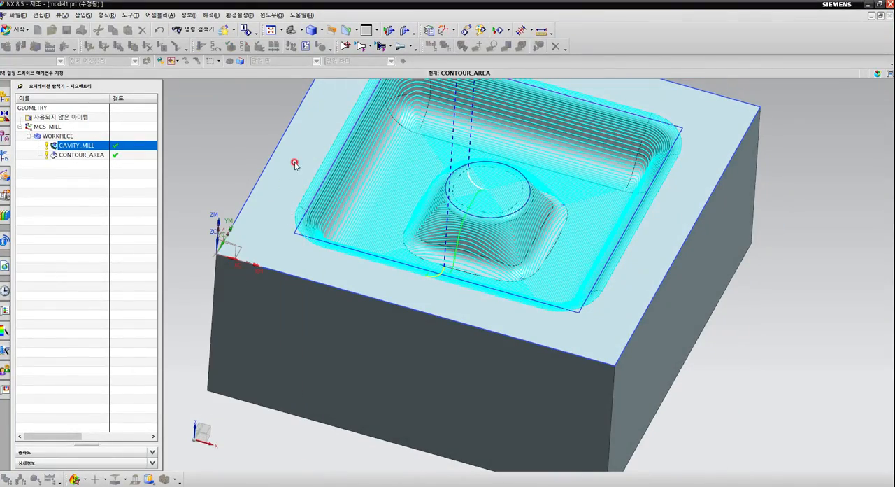
pyautogui.click(278, 141)
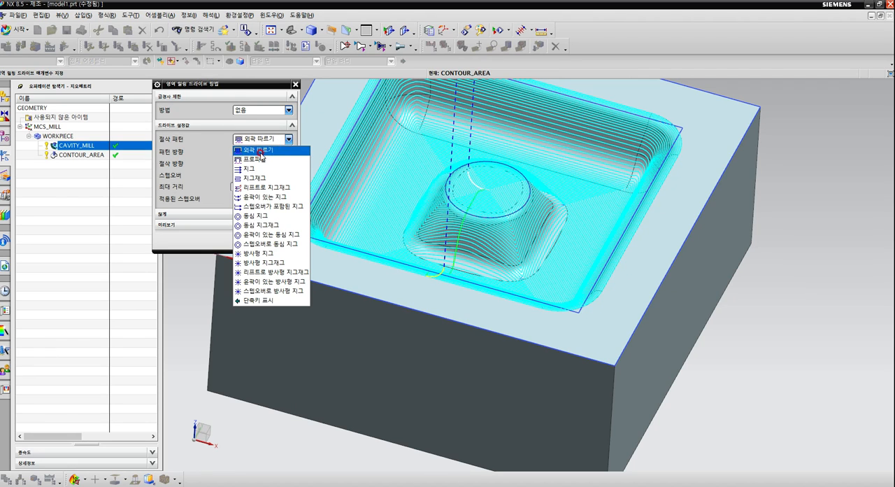
pyautogui.click(253, 179)
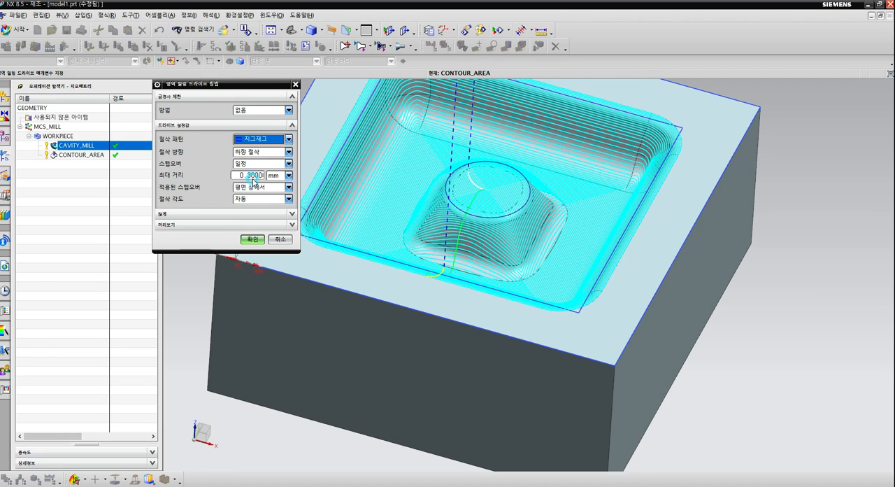
pyautogui.click(288, 201)
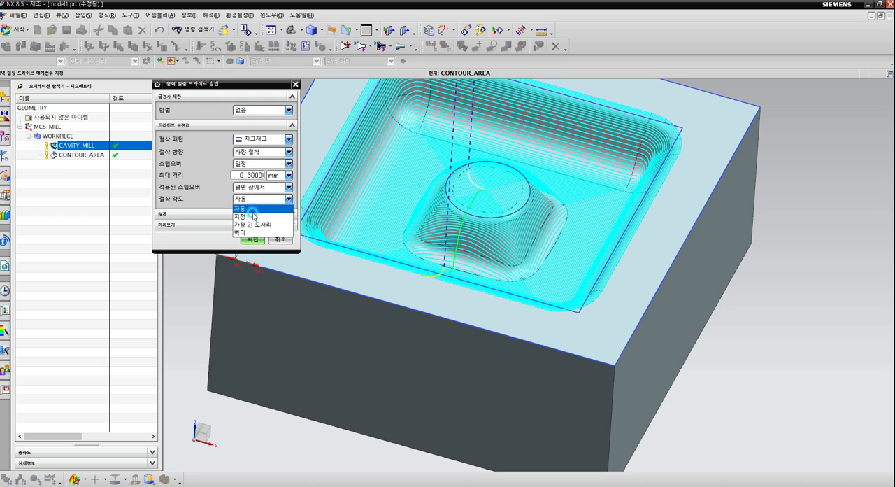
pyautogui.click(245, 217)
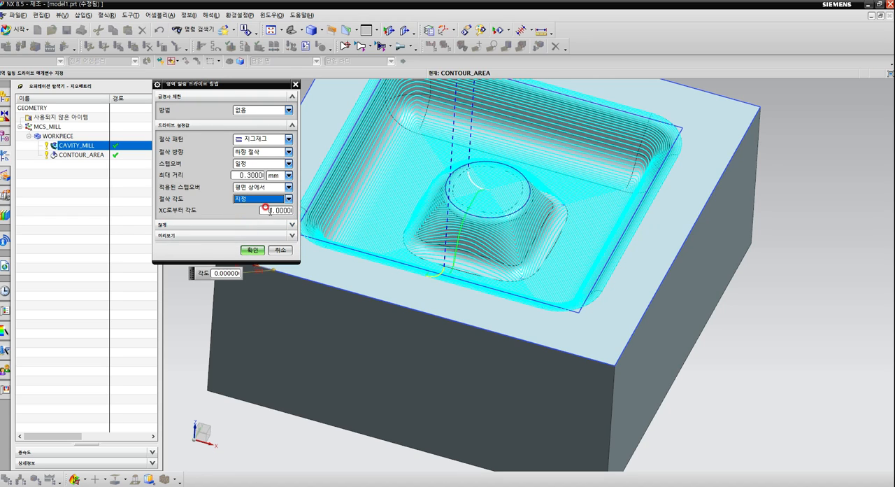
pyautogui.click(264, 211)
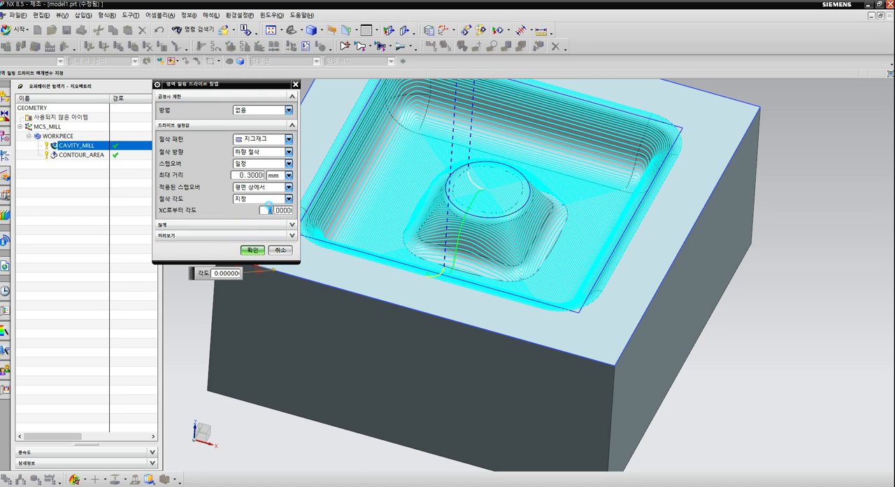
pyautogui.click(252, 250)
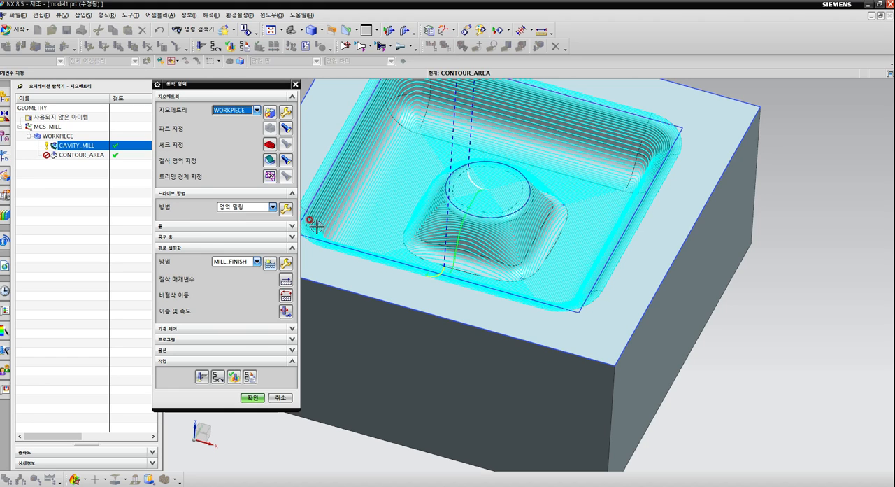
# Regenerate the CONTOUR_AREA tool path with the zigzag drive settings.
pyautogui.click(200, 377)
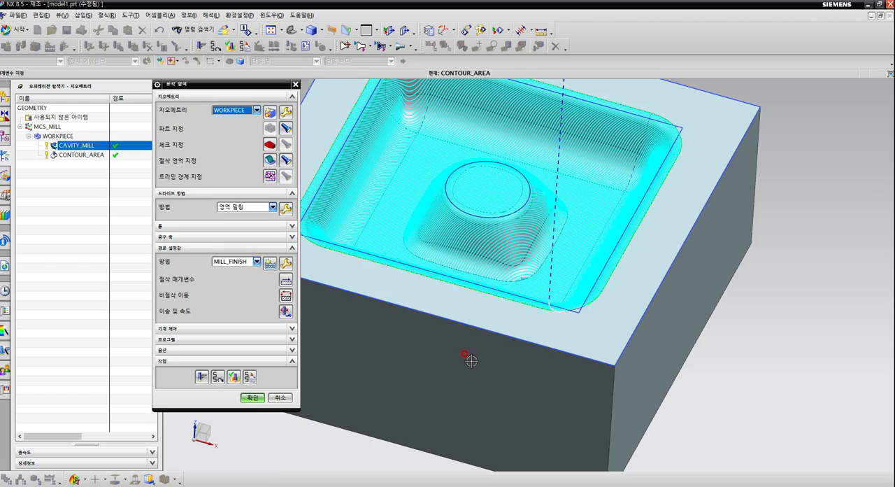
pyautogui.moveTo(489, 374); pyautogui.dragTo(631, 397, button='middle')
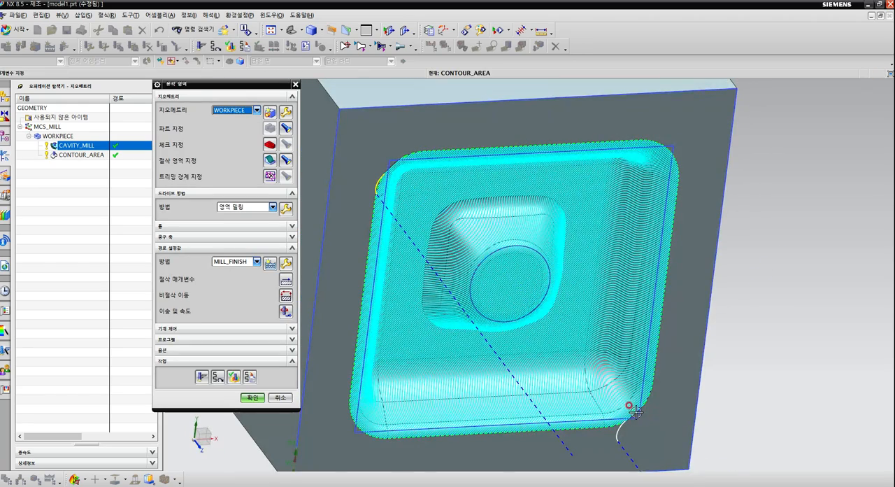
pyautogui.scroll(3, 592, 378)
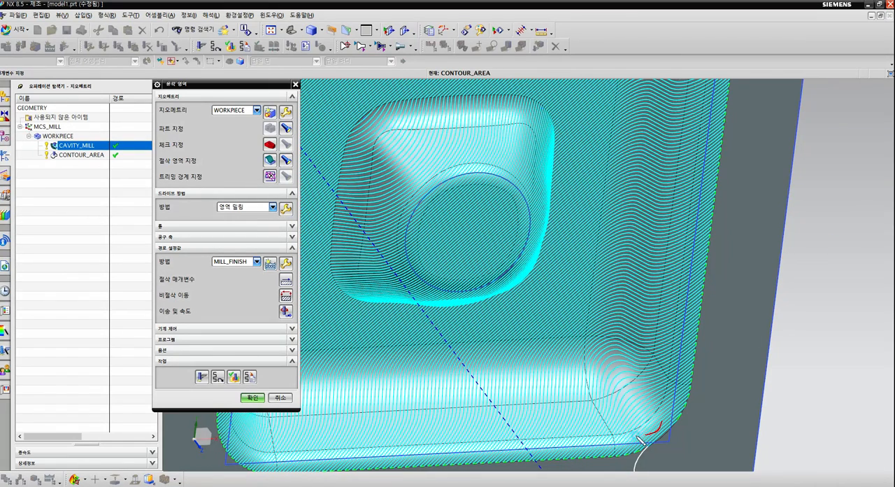
# Examine the zigzag passes in the cavity's corner fillets and accept the CONTOUR_AREA operation.
pyautogui.moveTo(638, 435)
pyautogui.mouseDown()
pyautogui.moveTo(646, 374)
pyautogui.moveTo(657, 436)
pyautogui.mouseUp()
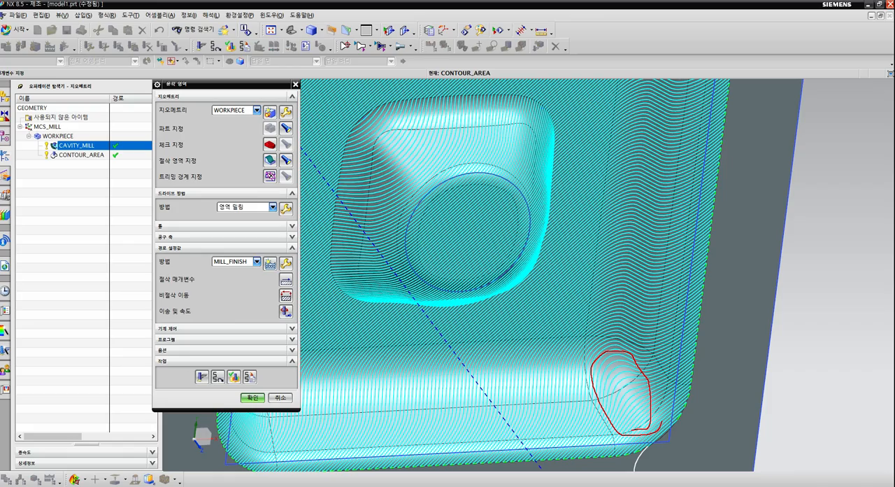
pyautogui.moveTo(601, 326); pyautogui.dragTo(607, 400, button='middle')
pyautogui.scroll(-5, 606, 402)
pyautogui.scroll(4, 516, 272)
pyautogui.scroll(3, 516, 272)
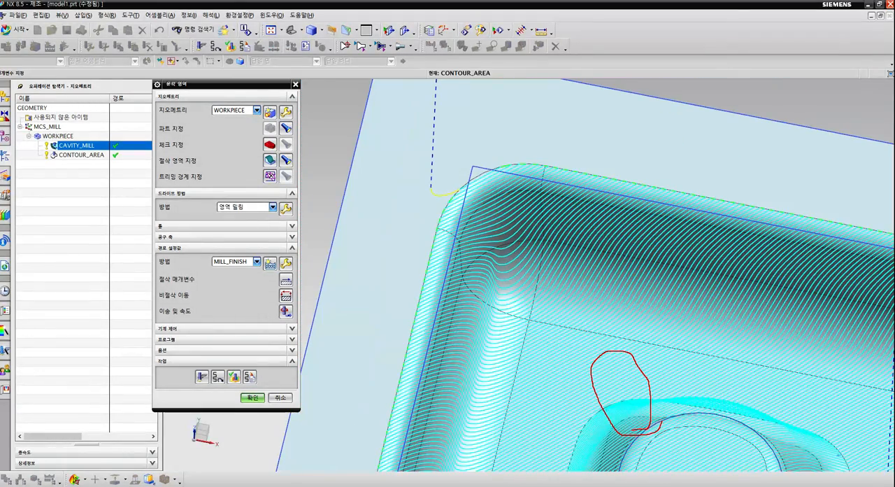
pyautogui.moveTo(469, 182); pyautogui.dragTo(507, 192)
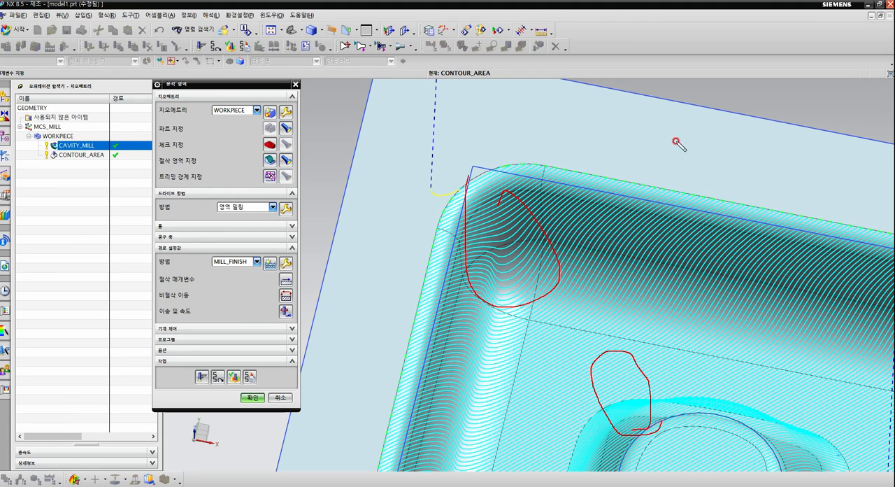
pyautogui.press('Escape')
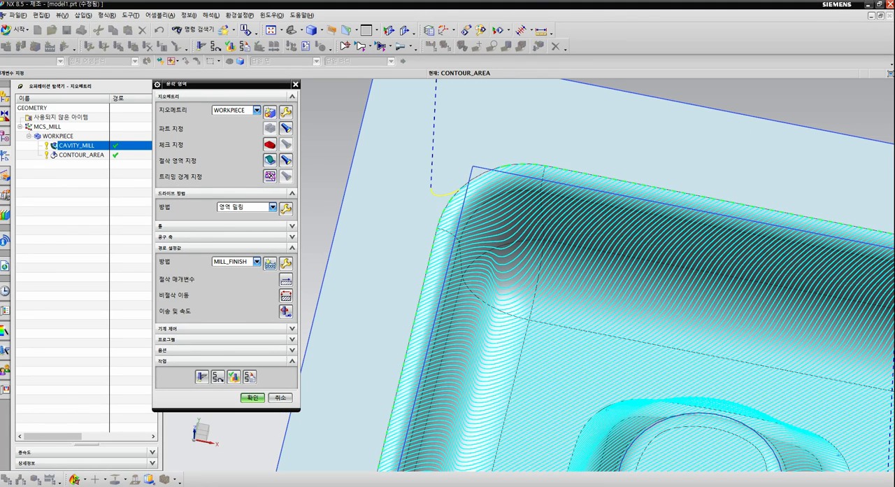
pyautogui.scroll(-5, 527, 190)
pyautogui.moveTo(599, 305); pyautogui.dragTo(535, 258, button='middle')
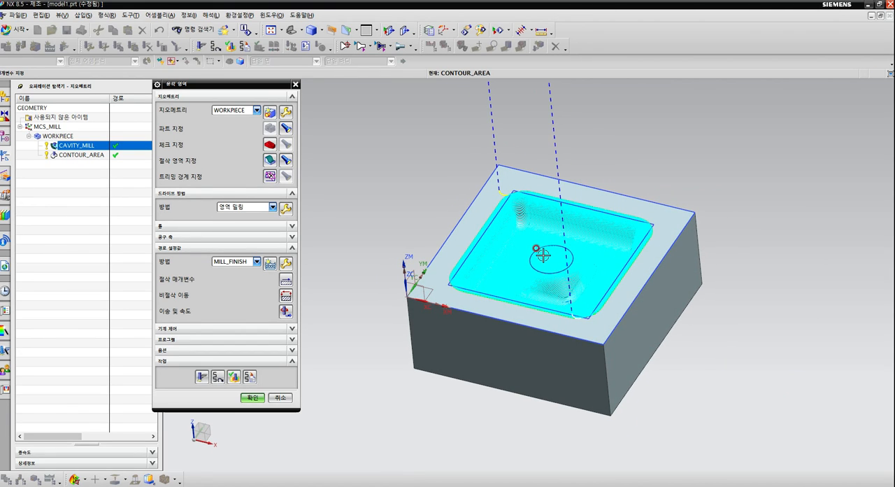
pyautogui.click(253, 398)
pyautogui.scroll(2, 669, 236)
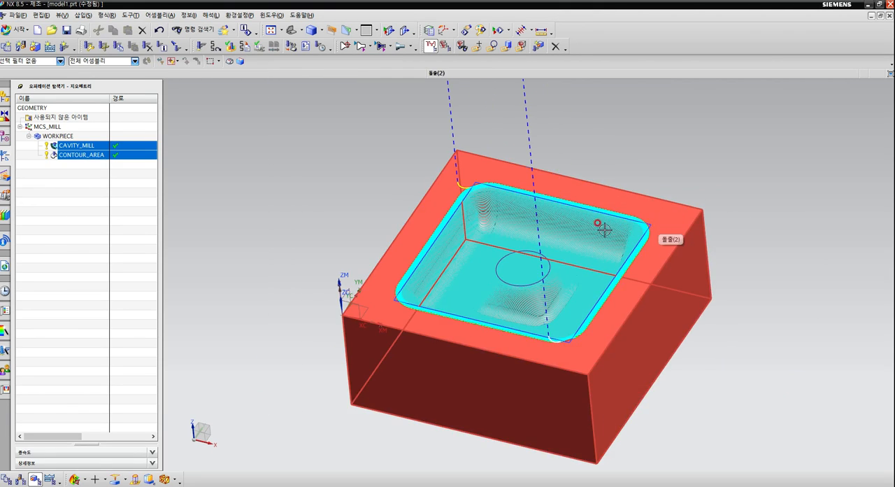
# Verify all WORKPIECE tool paths with a 2D dynamic material-removal simulation at animation speed 1, and close the verification.
pyautogui.click(63, 136)
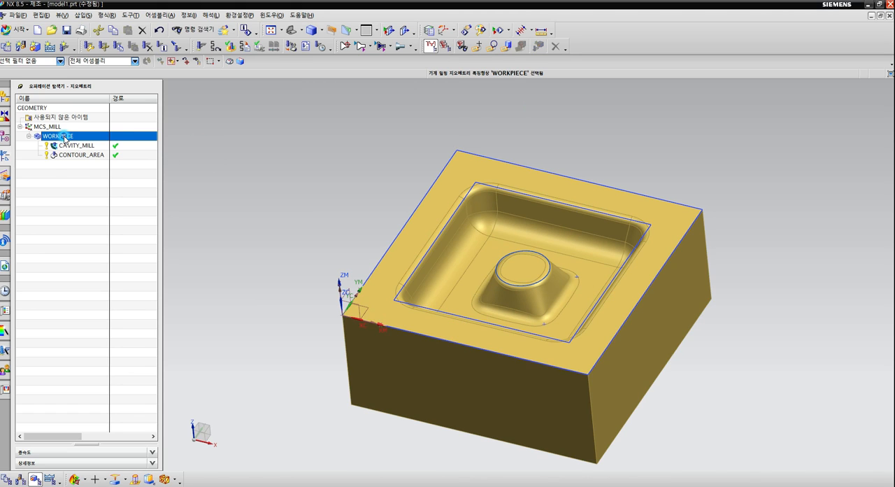
pyautogui.click(231, 48)
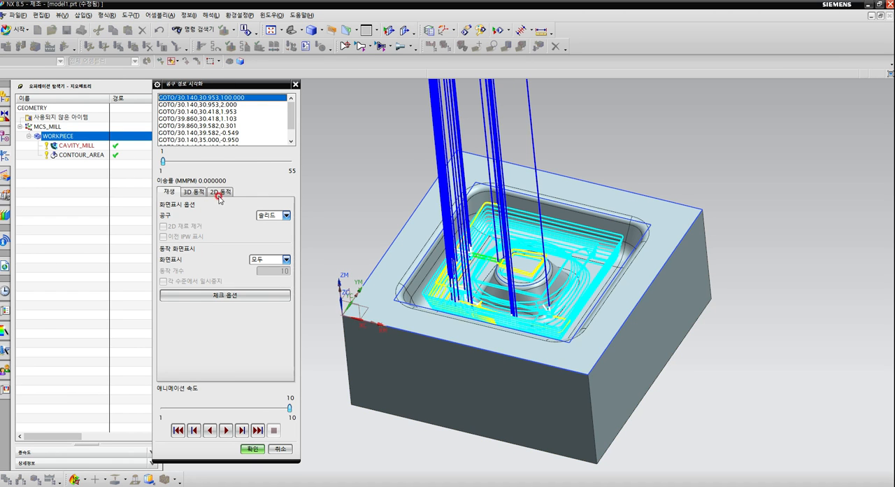
pyautogui.click(221, 192)
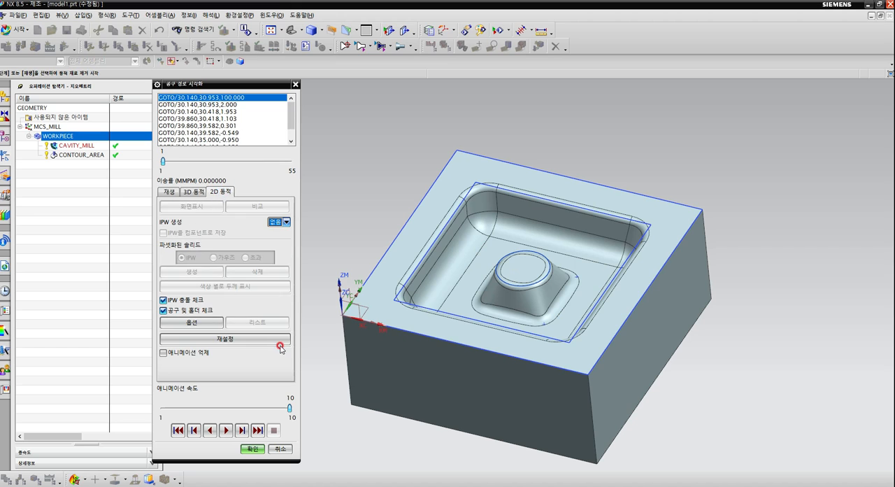
pyautogui.moveTo(289, 408); pyautogui.dragTo(176, 409)
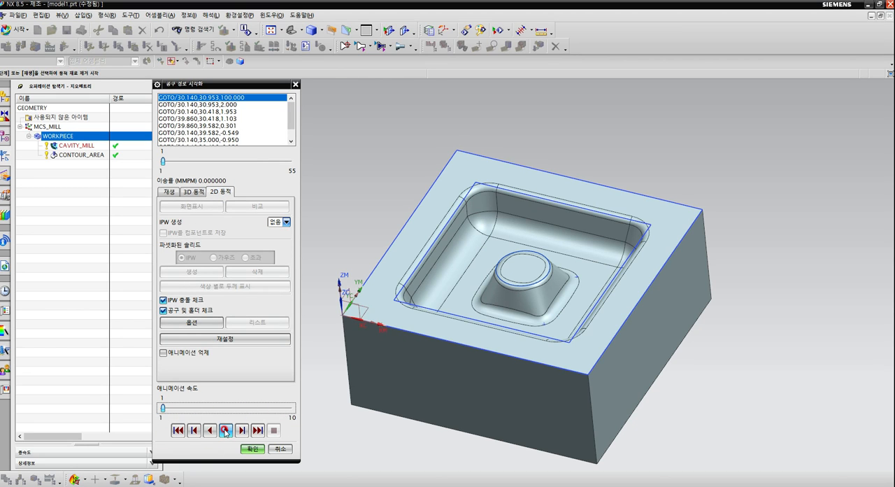
pyautogui.click(225, 431)
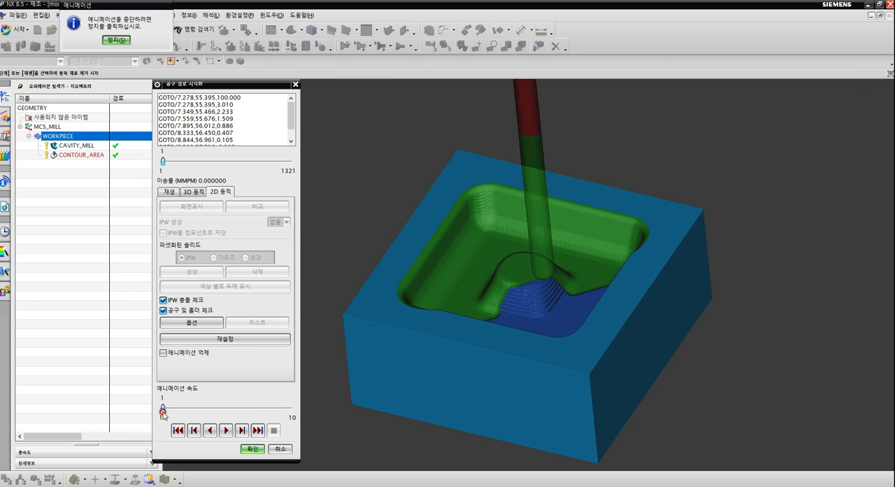
pyautogui.click(189, 409)
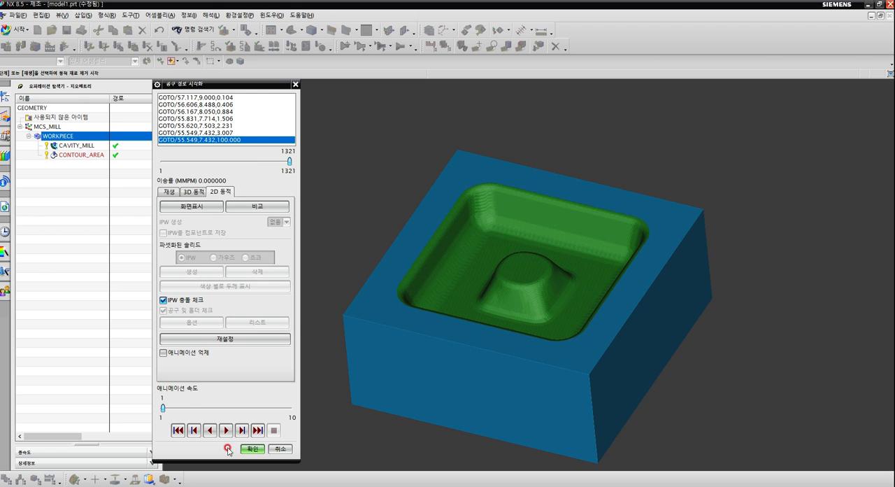
pyautogui.click(252, 448)
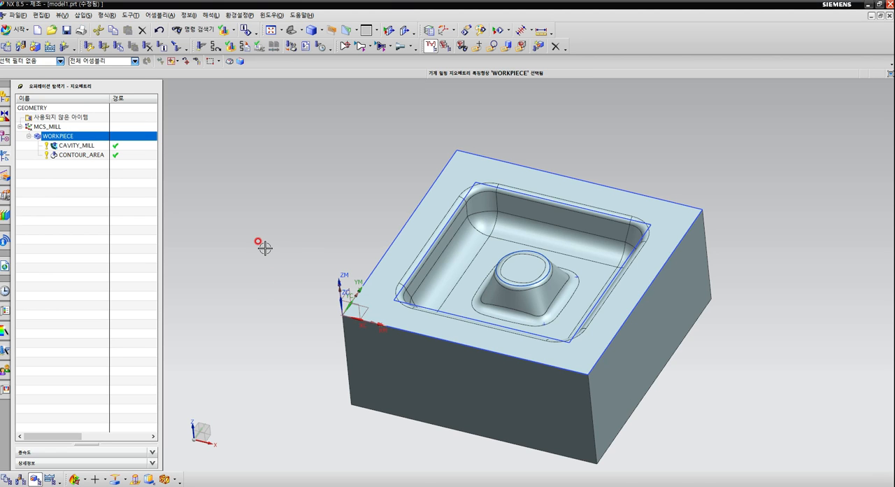
# Try to post-process the CAVITY_MILL operation with the MILL_3_AXIS postprocessor, using the default output file.
pyautogui.click(99, 146)
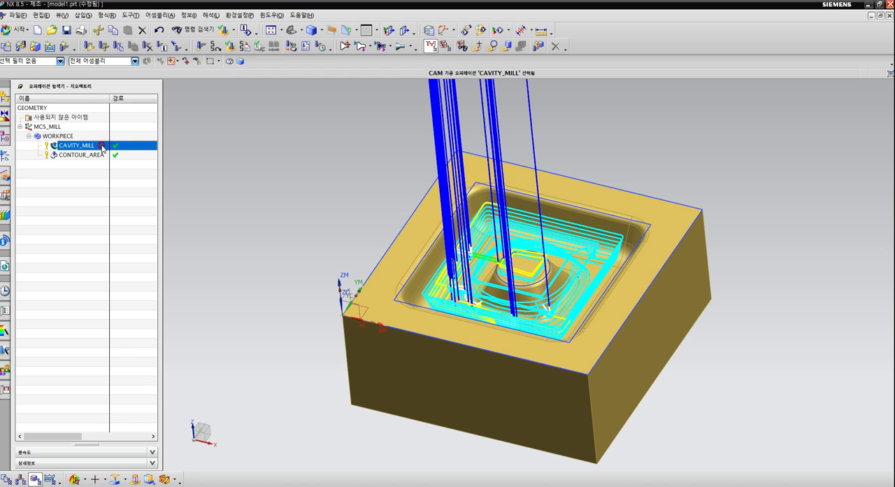
pyautogui.rightClick(103, 148)
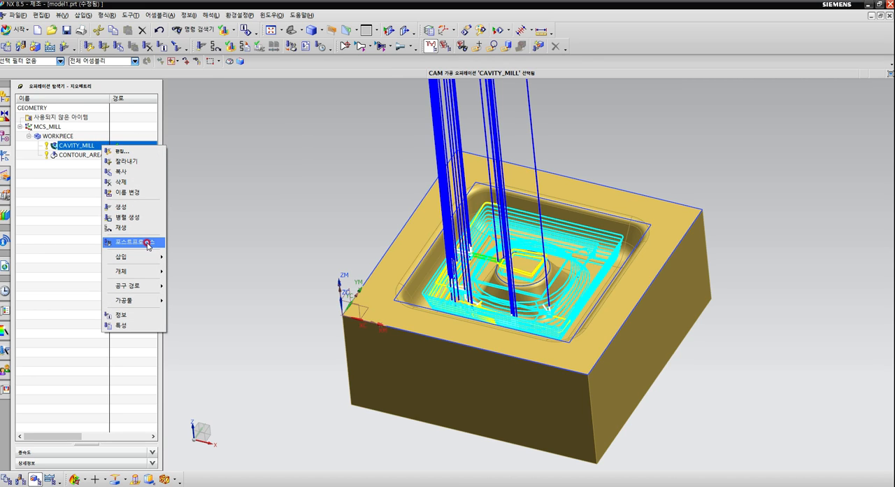
pyautogui.rightClick(75, 148)
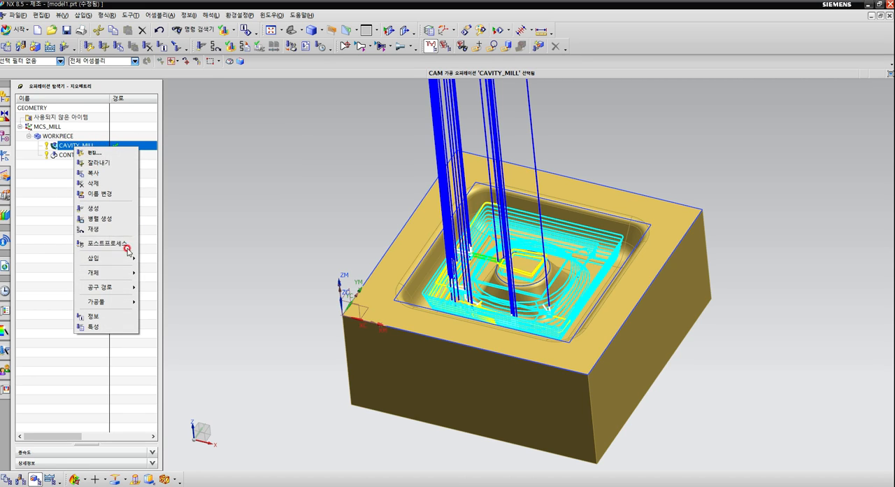
pyautogui.click(104, 243)
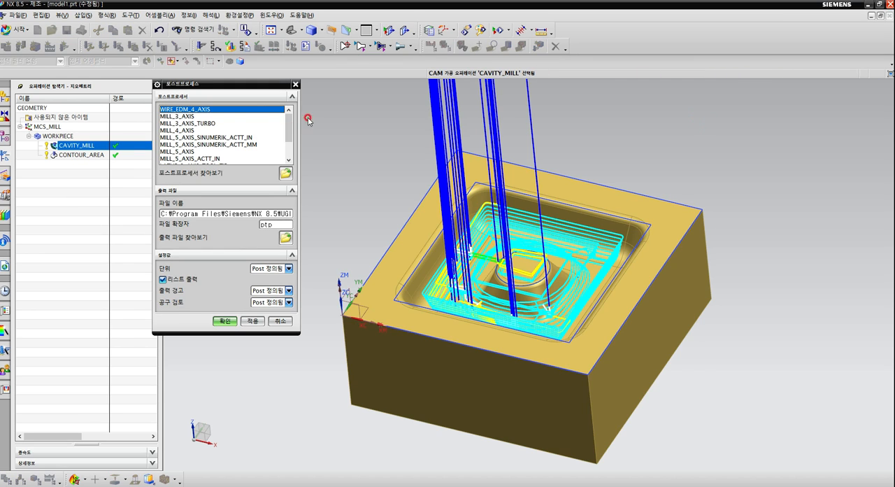
pyautogui.moveTo(290, 121)
pyautogui.mouseDown()
pyautogui.moveTo(291, 145)
pyautogui.moveTo(292, 122)
pyautogui.mouseUp()
pyautogui.click(206, 123)
pyautogui.click(192, 118)
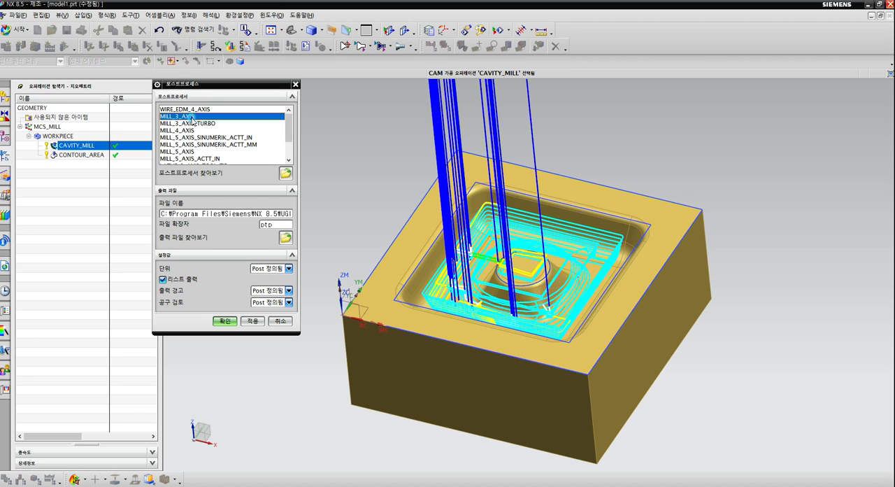
pyautogui.scroll(-2, 237, 147)
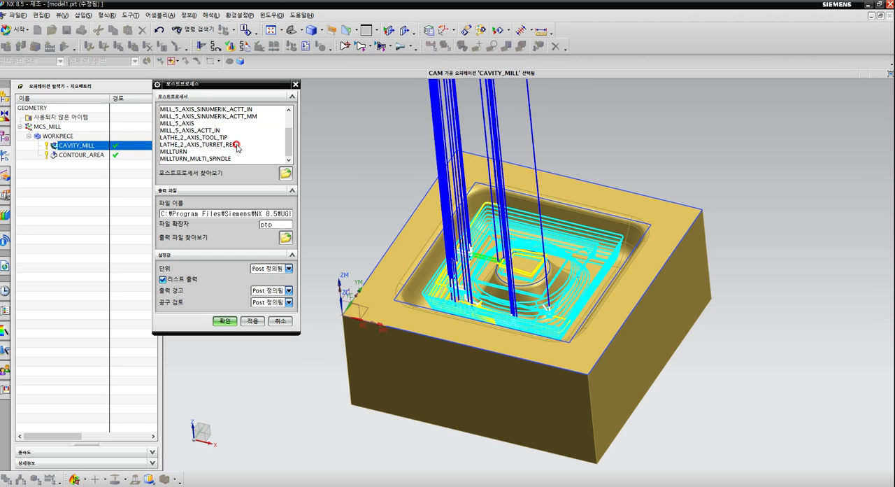
pyautogui.scroll(2, 237, 147)
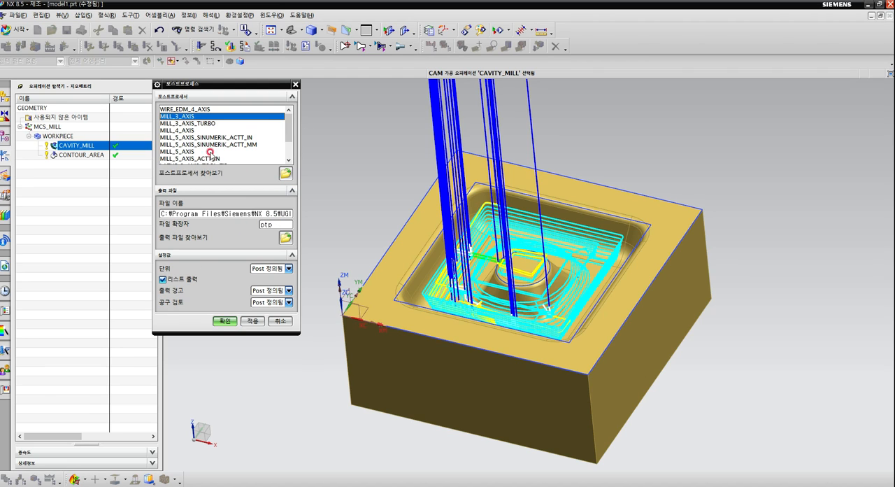
pyautogui.click(224, 320)
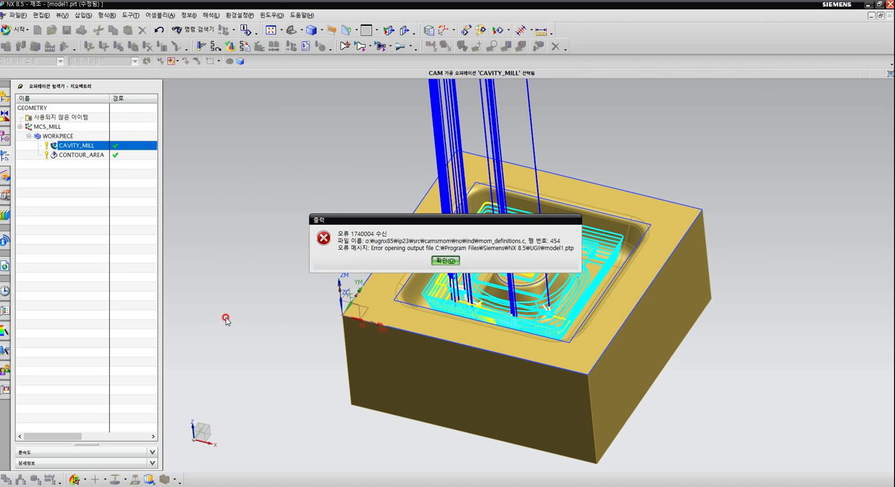
# Try to post-process the CONTOUR_AREA operation with the MILL_3_AXIS_TURBO postprocessor, using the default output file.
pyautogui.click(444, 260)
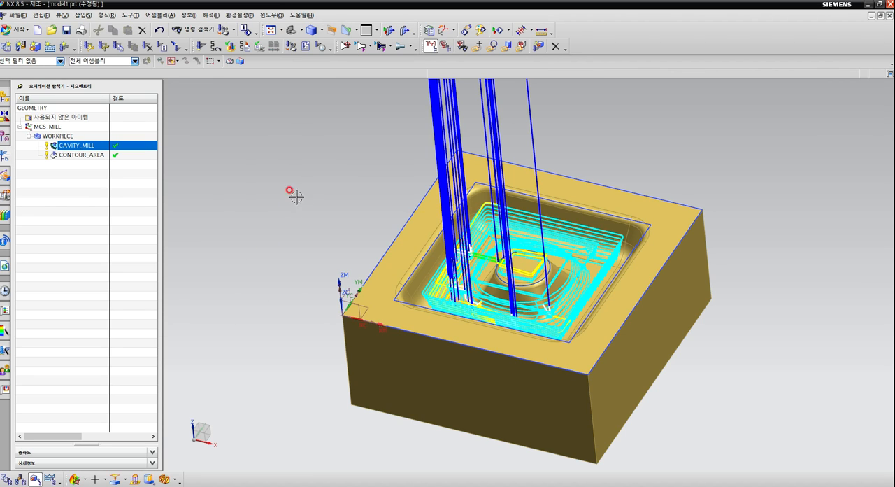
pyautogui.click(84, 155)
pyautogui.rightClick(84, 157)
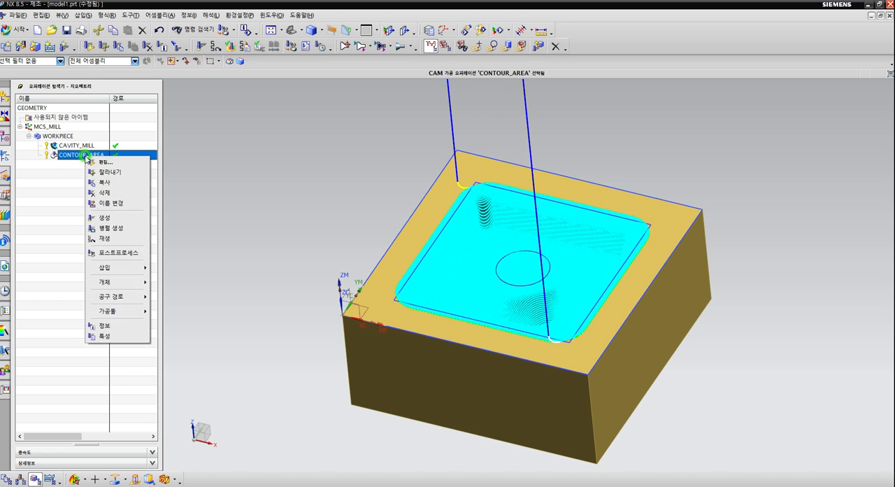
pyautogui.click(119, 253)
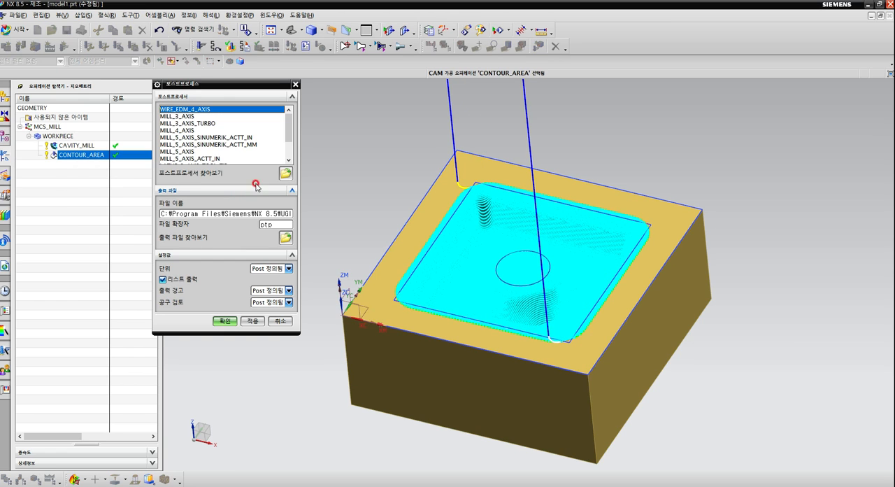
pyautogui.click(212, 124)
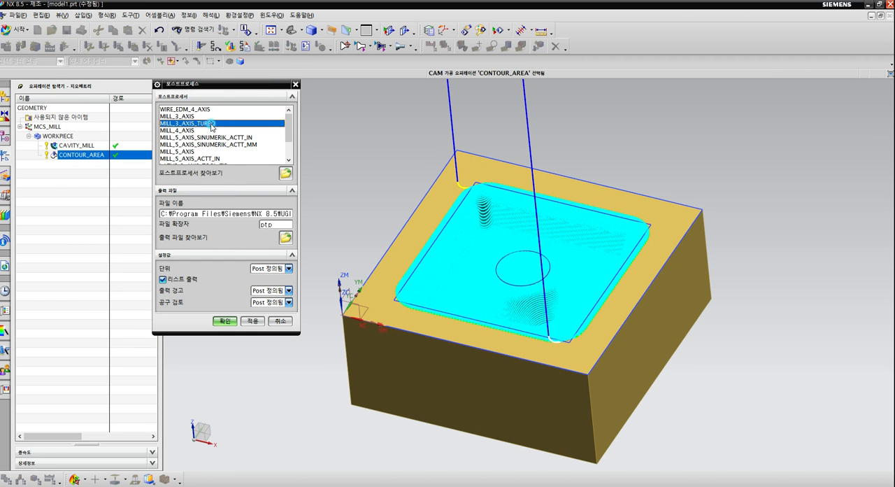
pyautogui.click(225, 321)
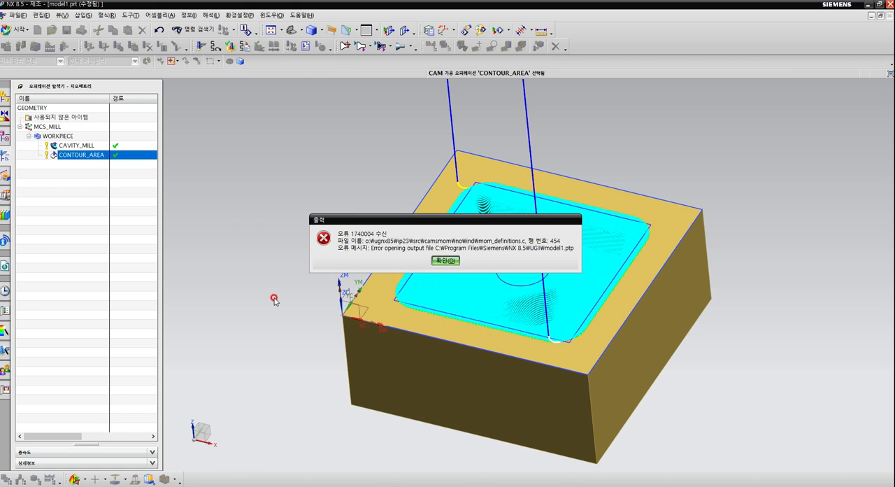
pyautogui.click(444, 260)
pyautogui.rightClick(90, 158)
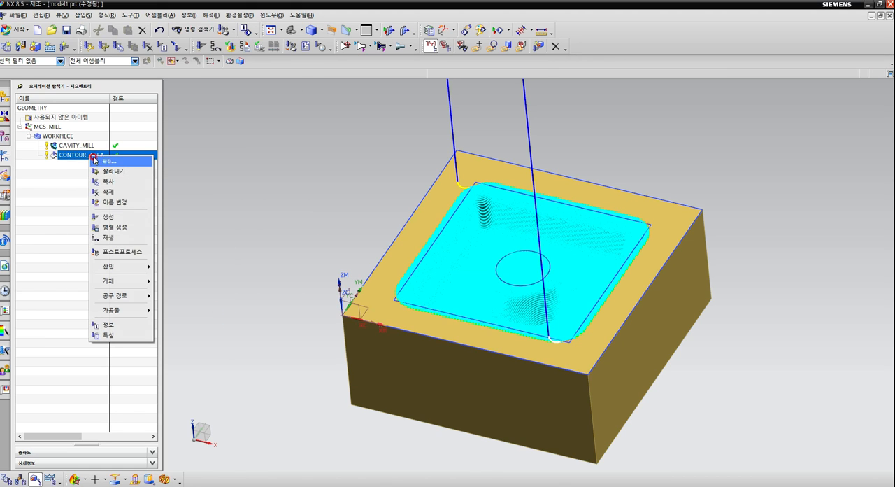
pyautogui.click(121, 251)
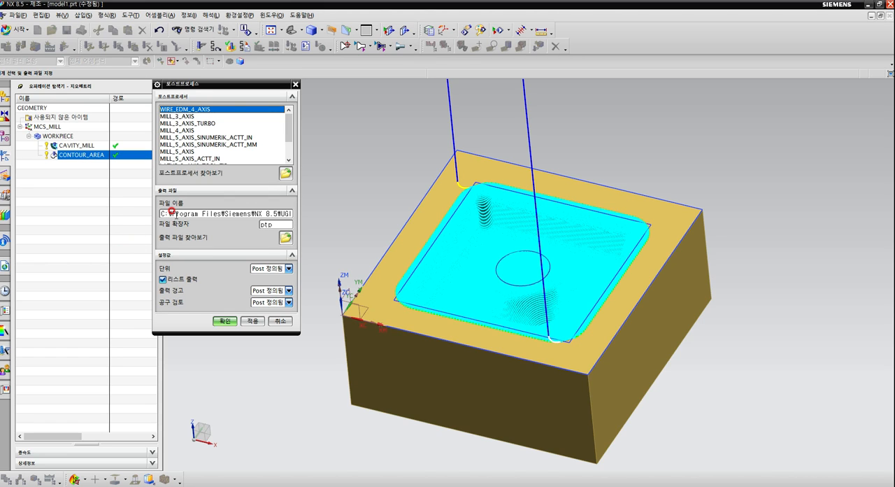
pyautogui.click(220, 320)
pyautogui.click(277, 323)
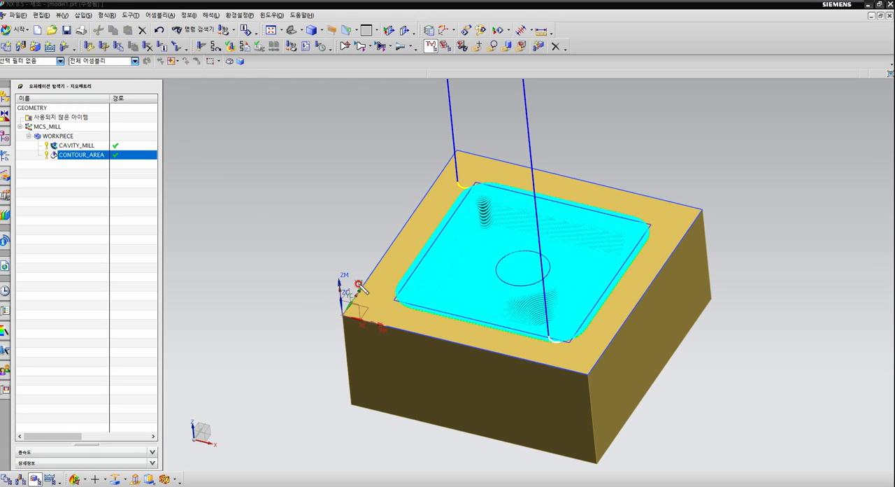
pyautogui.moveTo(356, 323)
pyautogui.mouseDown()
pyautogui.moveTo(377, 309)
pyautogui.moveTo(351, 336)
pyautogui.mouseUp()
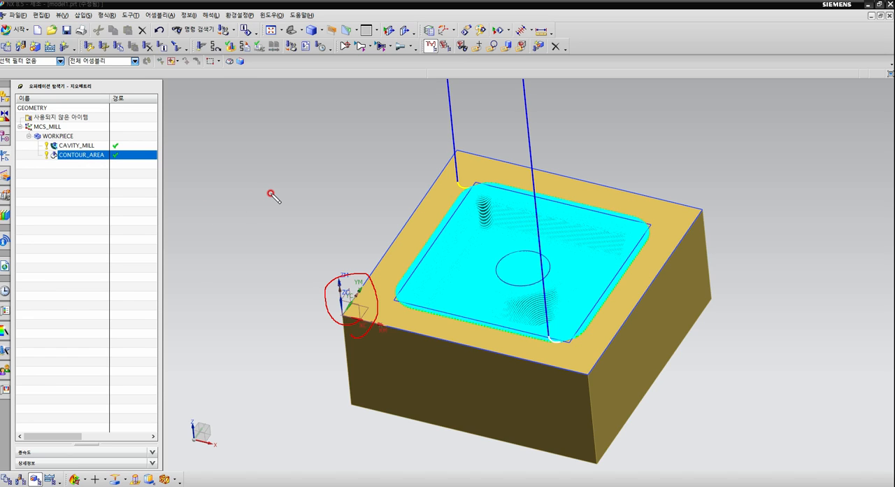
pyautogui.moveTo(517, 335)
pyautogui.mouseDown()
pyautogui.moveTo(403, 260)
pyautogui.moveTo(538, 334)
pyautogui.moveTo(414, 320)
pyautogui.mouseUp()
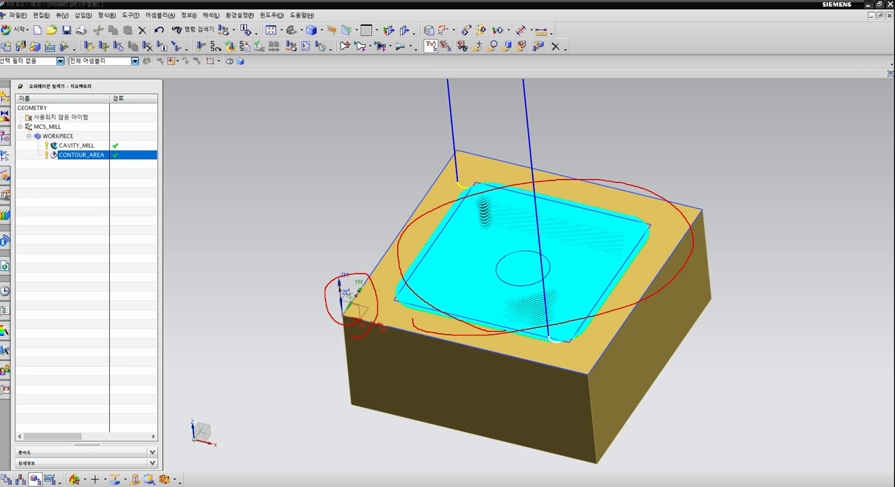
pyautogui.press('Escape')
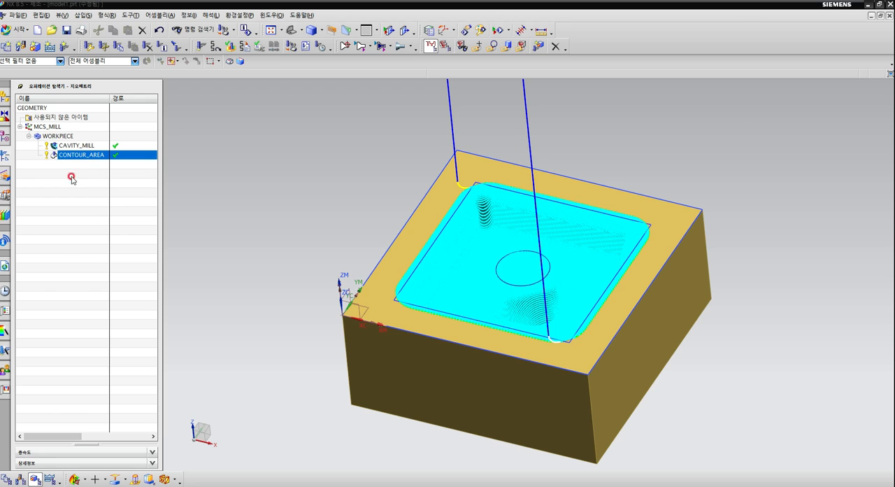
# Clear the tool path display and examine the block's cavity, its corner fillets and the central boss.
pyautogui.click(326, 187)
pyautogui.moveTo(289, 197)
pyautogui.mouseDown(button='middle')
pyautogui.moveTo(282, 204)
pyautogui.moveTo(287, 194)
pyautogui.mouseUp(button='middle')
pyautogui.press('F8')
pyautogui.moveTo(345, 365); pyautogui.dragTo(355, 315, button='middle')
pyautogui.scroll(-2, 377, 375)
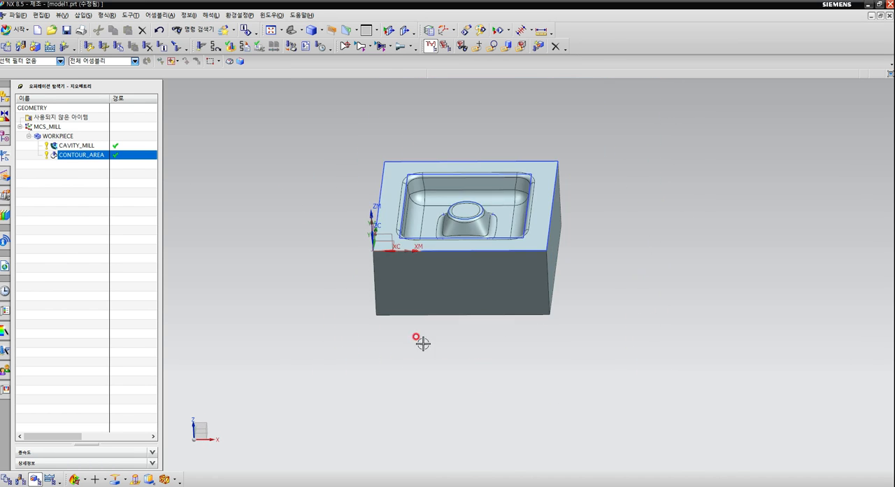
pyautogui.scroll(2, 464, 194)
pyautogui.moveTo(532, 245)
pyautogui.mouseDown(button='middle')
pyautogui.moveTo(479, 279)
pyautogui.moveTo(506, 250)
pyautogui.moveTo(526, 254)
pyautogui.mouseUp(button='middle')
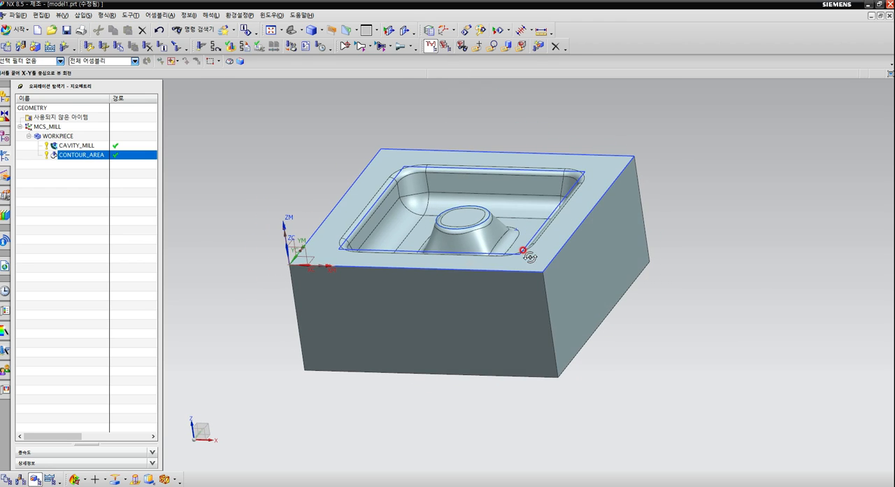
pyautogui.scroll(2, 450, 176)
pyautogui.scroll(1, 450, 177)
pyautogui.moveTo(552, 203); pyautogui.dragTo(545, 223, button='middle')
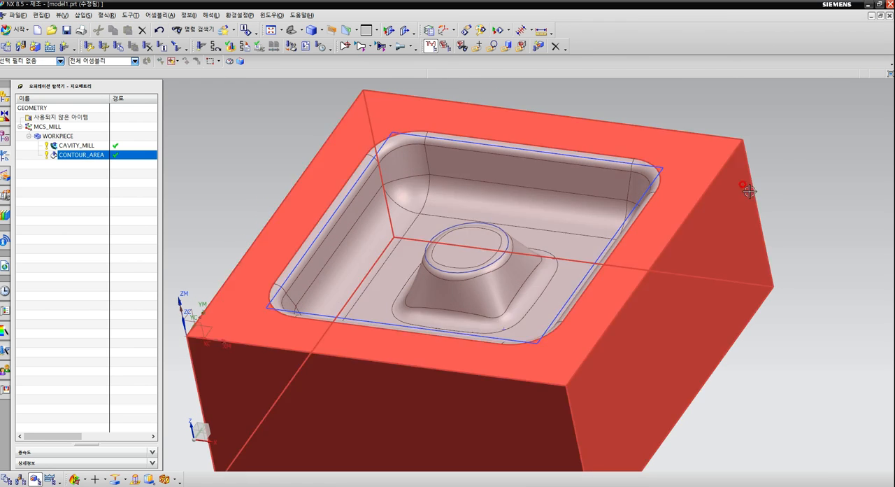